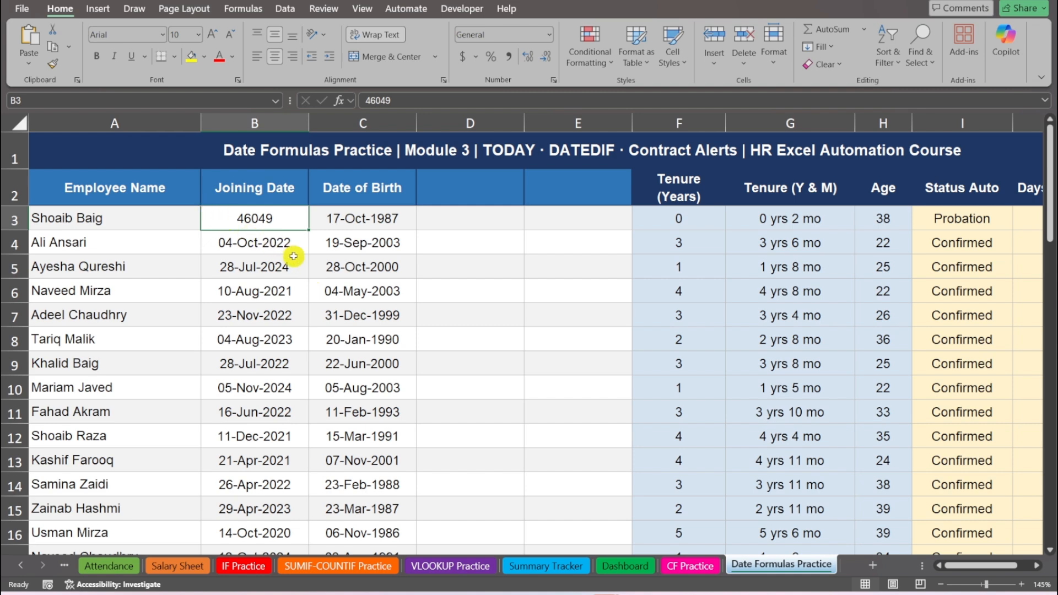
- Enter the formula =B4-C4 in cell D4 to subtract the date of birth from the joining date
{"action": "left_click", "coordinate": [465, 243]}
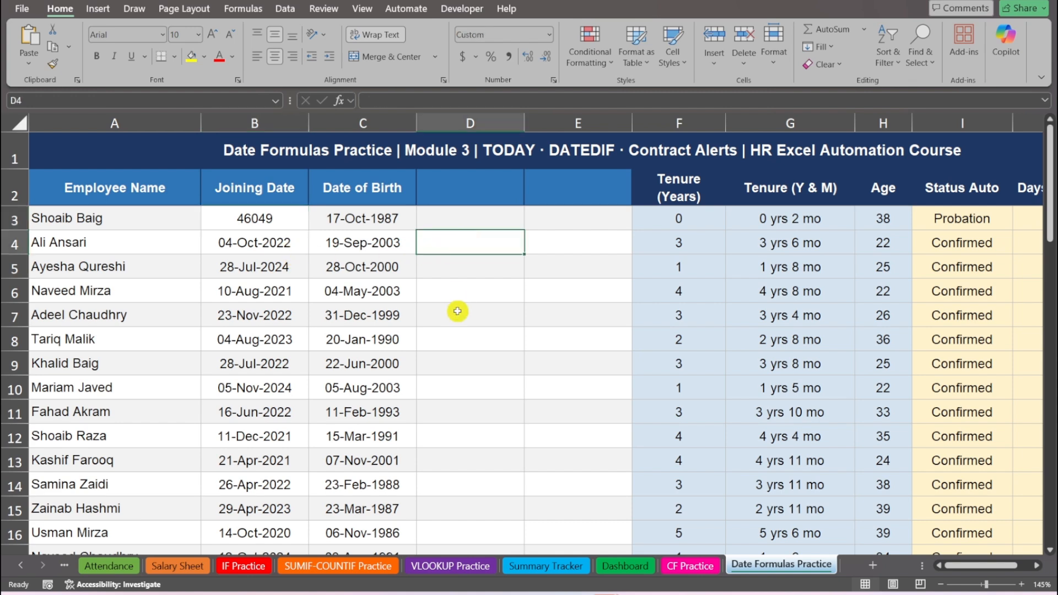
{"action": "type", "text": "="}
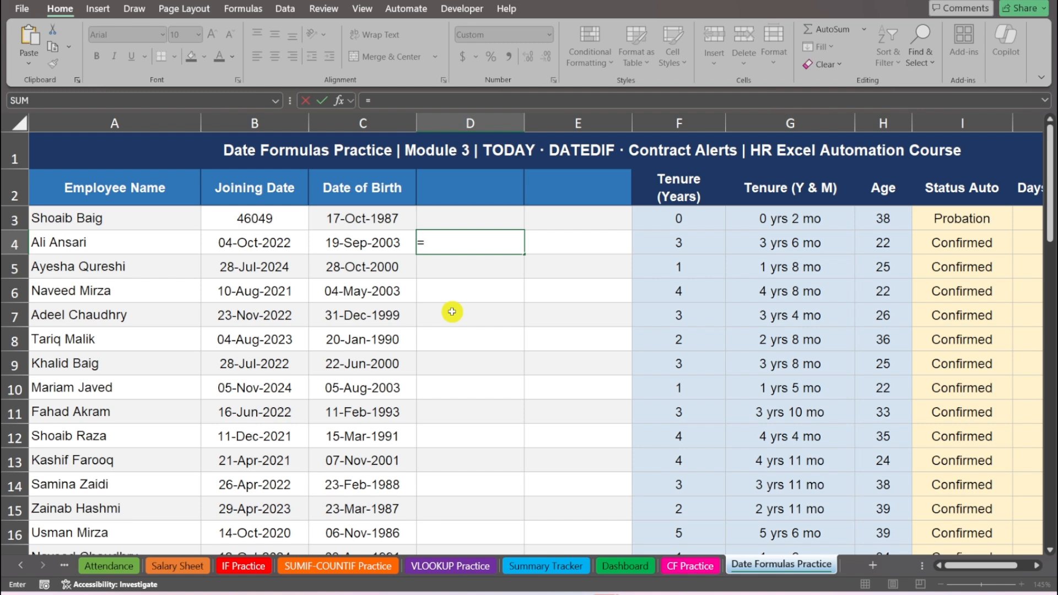
{"action": "left_click", "coordinate": [261, 244]}
{"action": "type", "text": "-"}
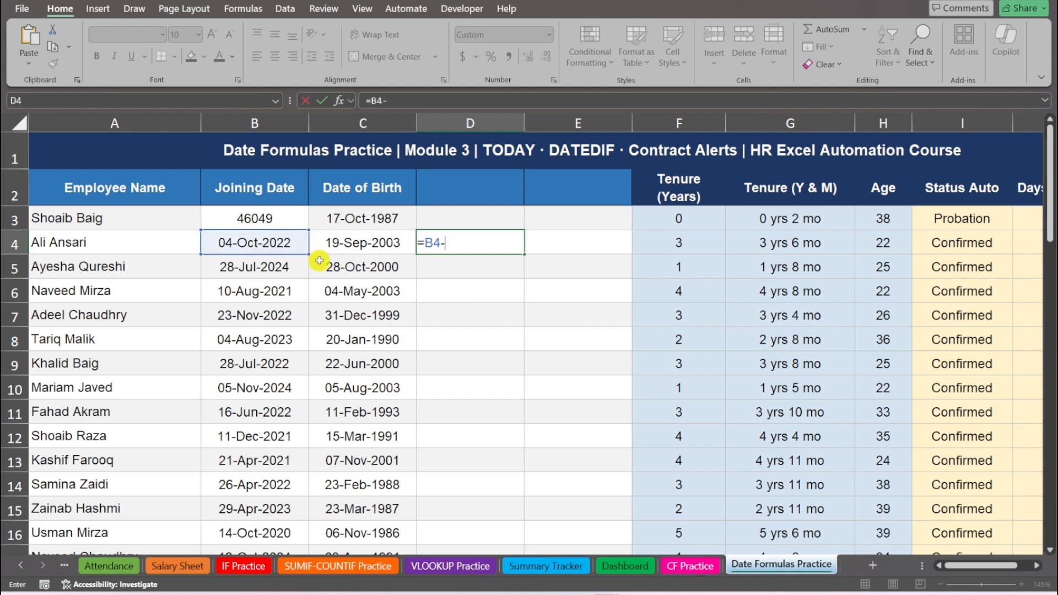
{"action": "left_click", "coordinate": [342, 243]}
{"action": "key", "text": "Return"}
- Enter the formula =B5+90 in cell D5 to add 90 days to the joining date
{"action": "type", "text": "="}
{"action": "left_click", "coordinate": [275, 267]}
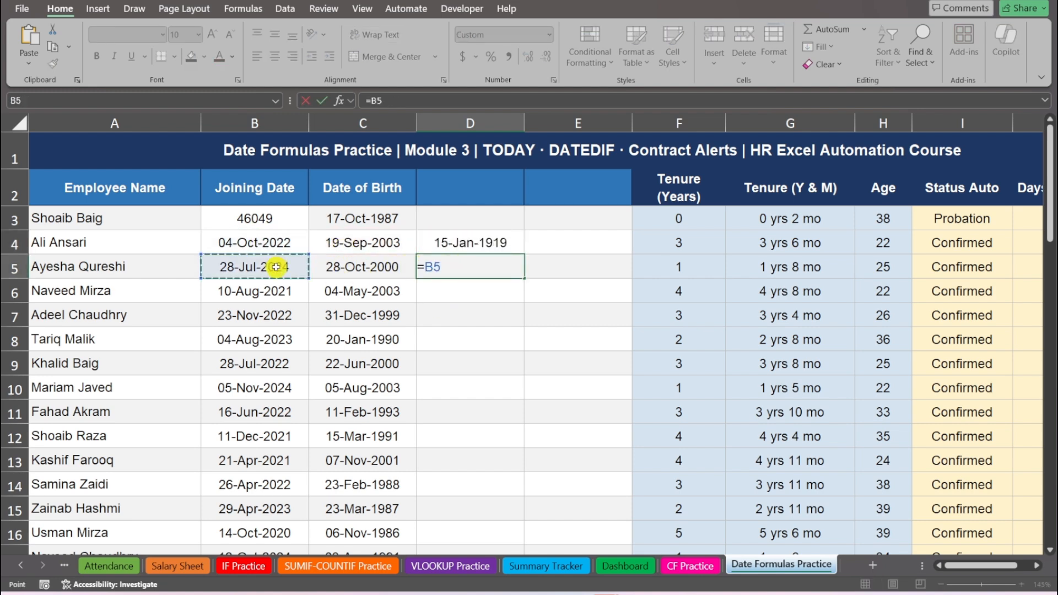
{"action": "type", "text": "+90"}
{"action": "key", "text": "Return"}
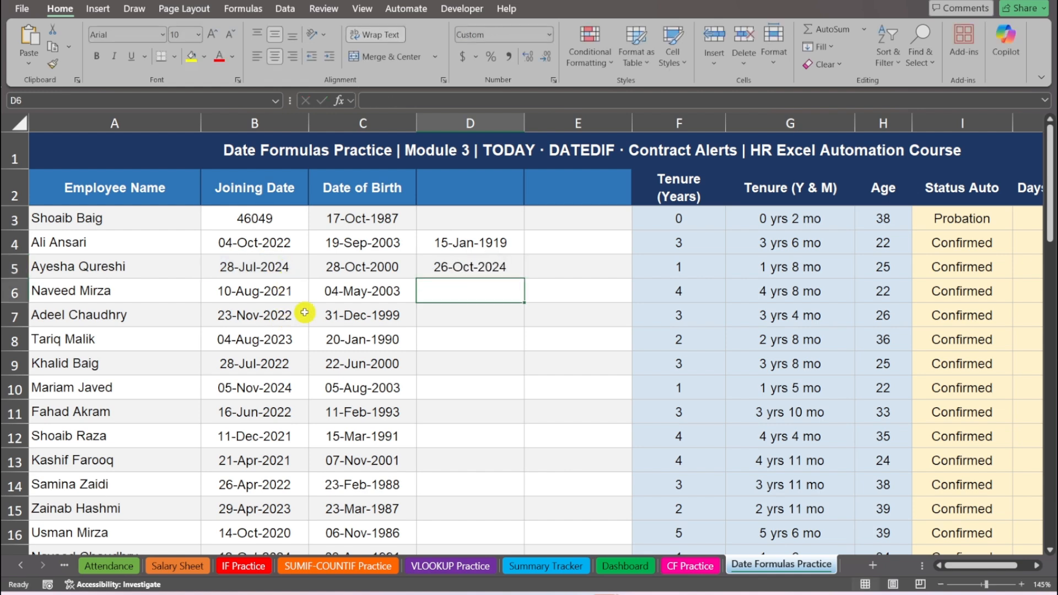
- Undo the formulas in D5 and D4 and the number format change on the joining date in B3
{"action": "key", "text": "ctrl+z"}
{"action": "key", "text": "ctrl+z"}
{"action": "key", "text": "ctrl+z"}
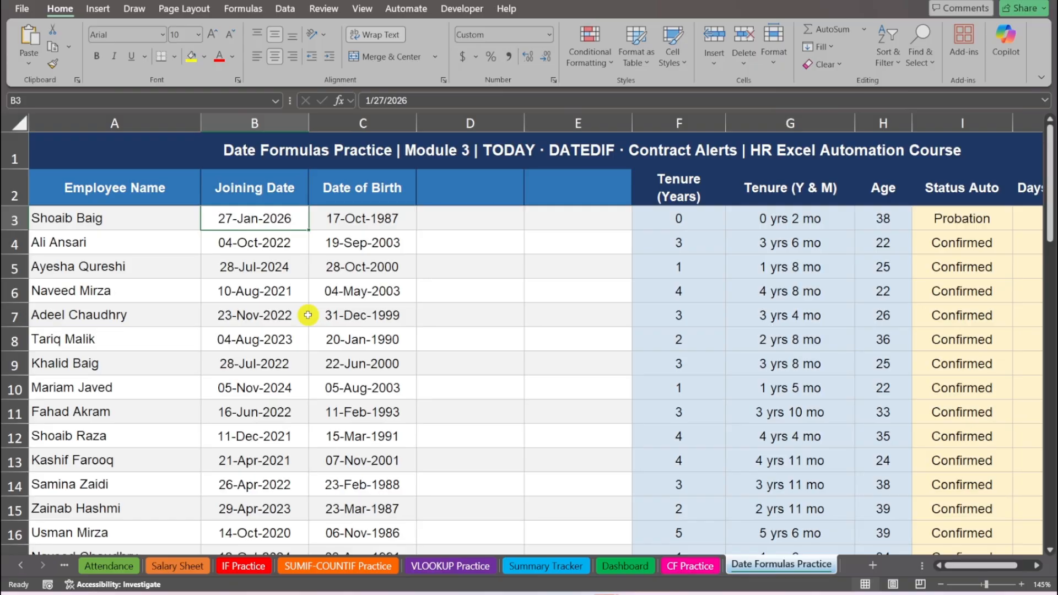
- Enter the label "Today" in D3 and the formula =TODAY() beside it in E3
{"action": "left_click", "coordinate": [457, 222]}
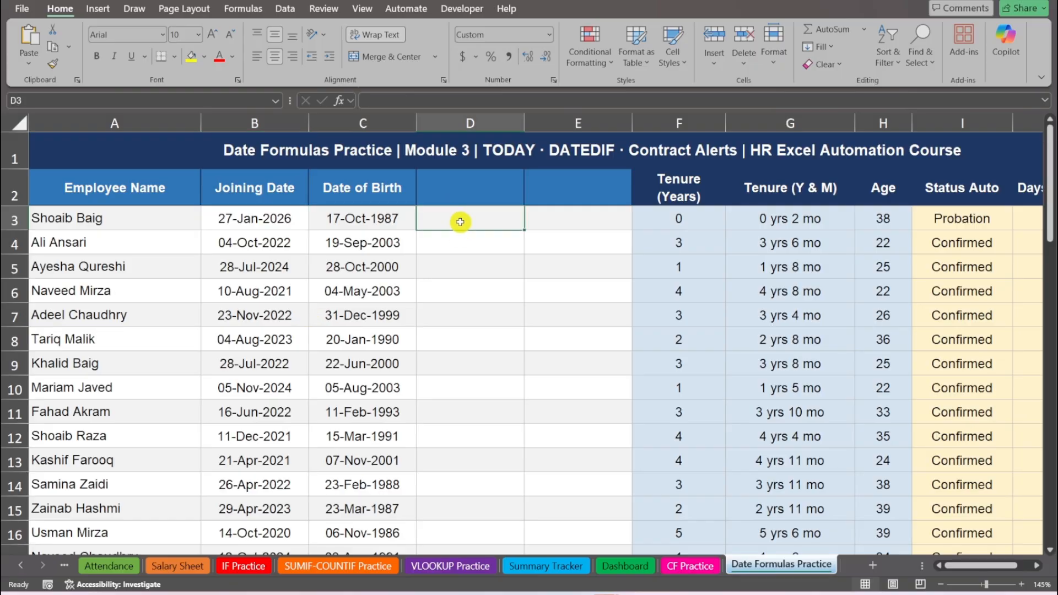
{"action": "type", "text": "To"}
{"action": "type", "text": "day"}
{"action": "key", "text": "Tab"}
{"action": "type", "text": "="}
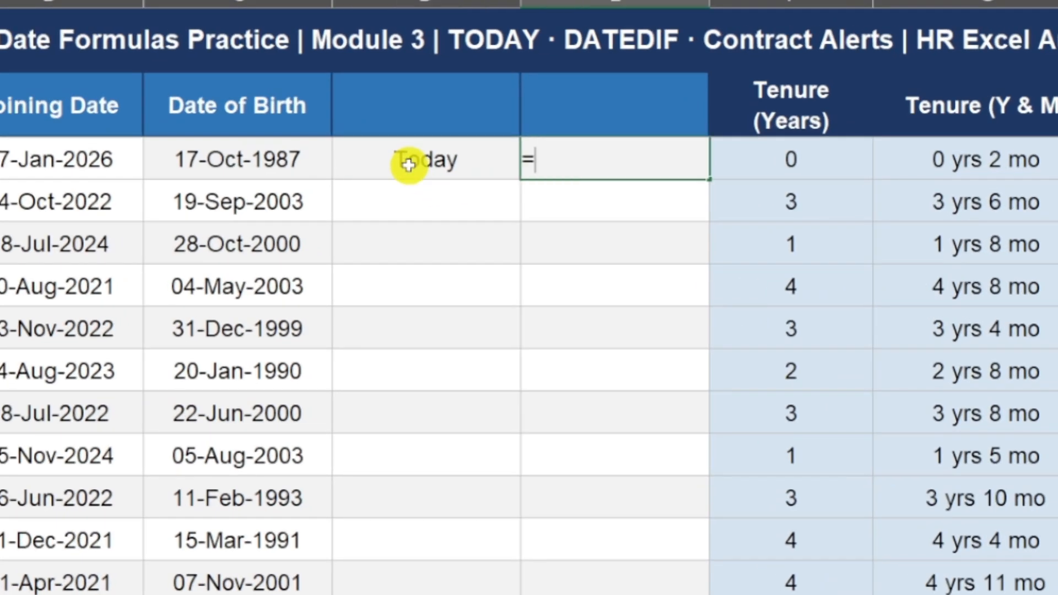
{"action": "type", "text": "TODA"}
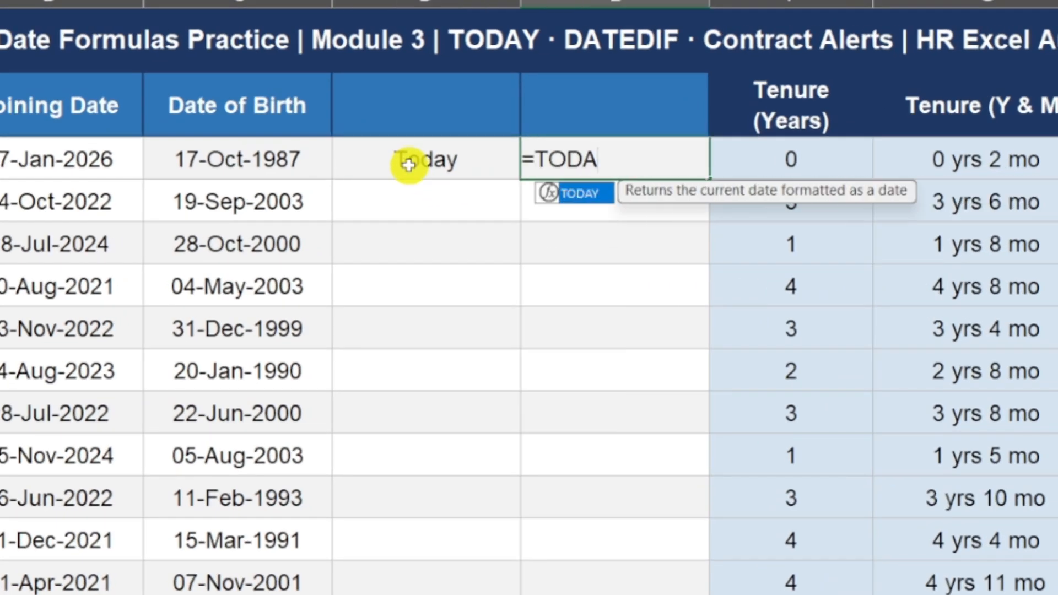
{"action": "type", "text": "Y()"}
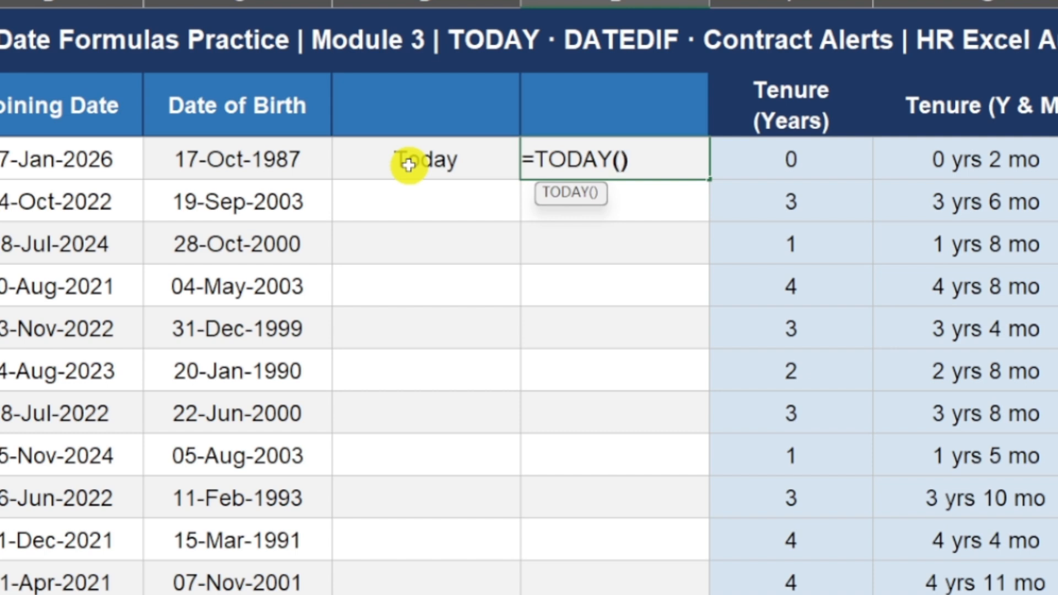
{"action": "key", "text": "Return"}
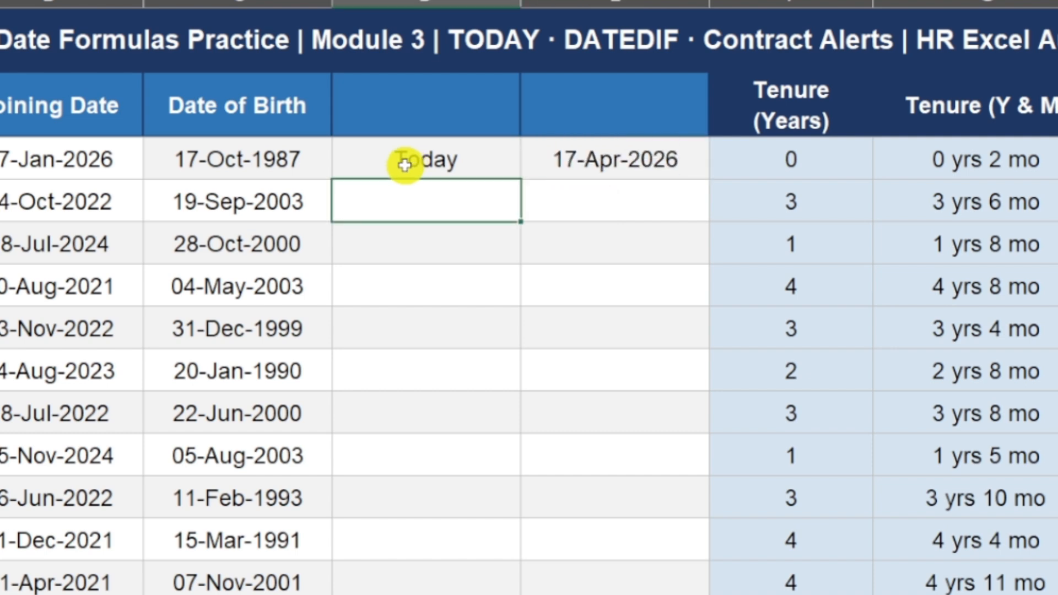
{"action": "left_click", "coordinate": [575, 160]}
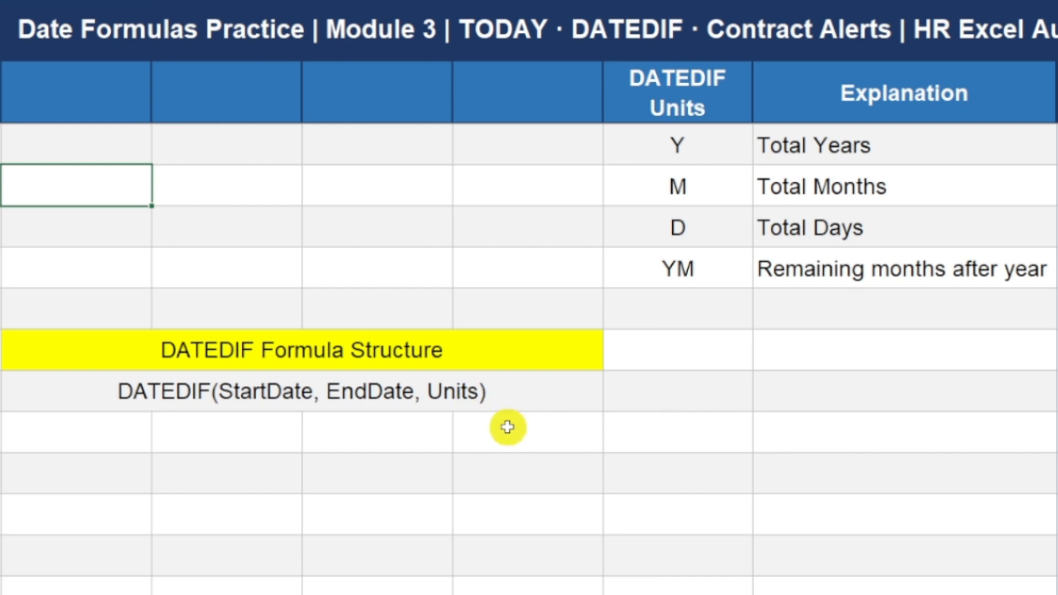
- Examine the DATEDIF units Y, M, D and YM together with their explanations in the reference table
{"action": "left_click", "coordinate": [677, 149]}
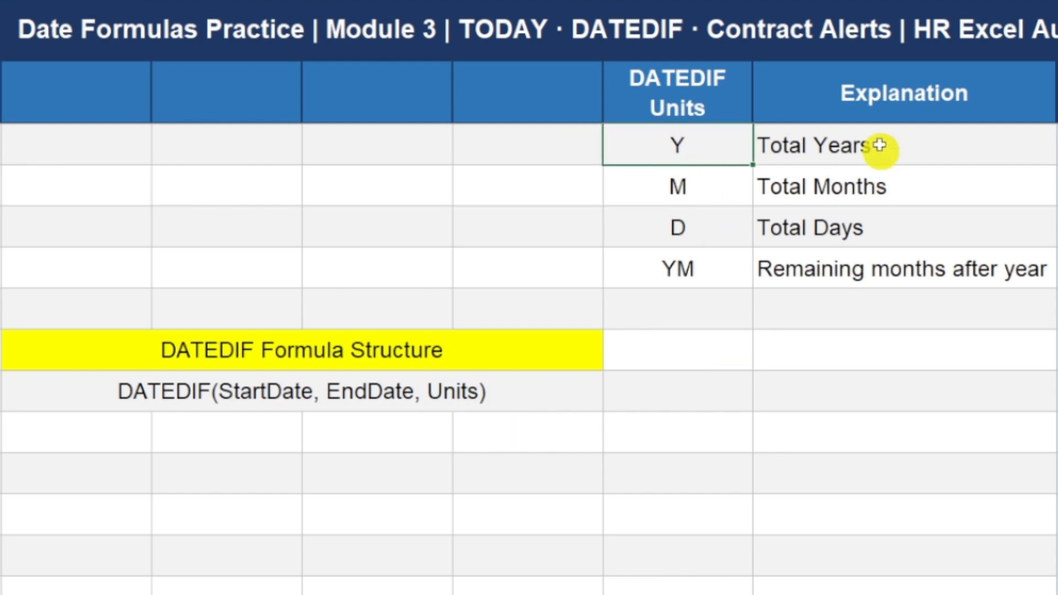
{"action": "left_click", "coordinate": [878, 146]}
{"action": "left_click", "coordinate": [680, 184]}
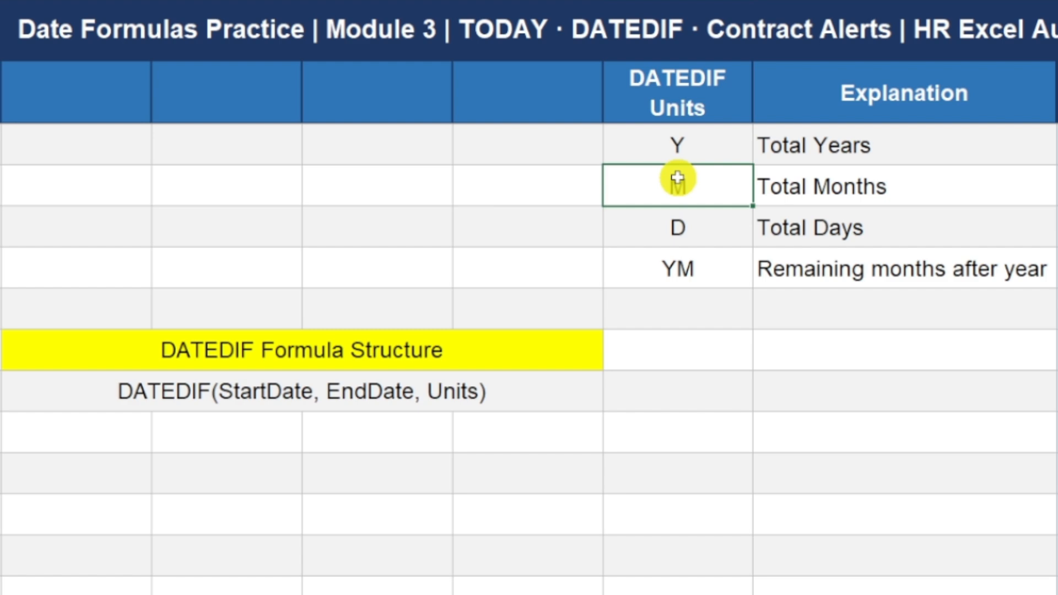
{"action": "left_click", "coordinate": [834, 189]}
{"action": "left_click", "coordinate": [674, 226]}
{"action": "left_click", "coordinate": [837, 230]}
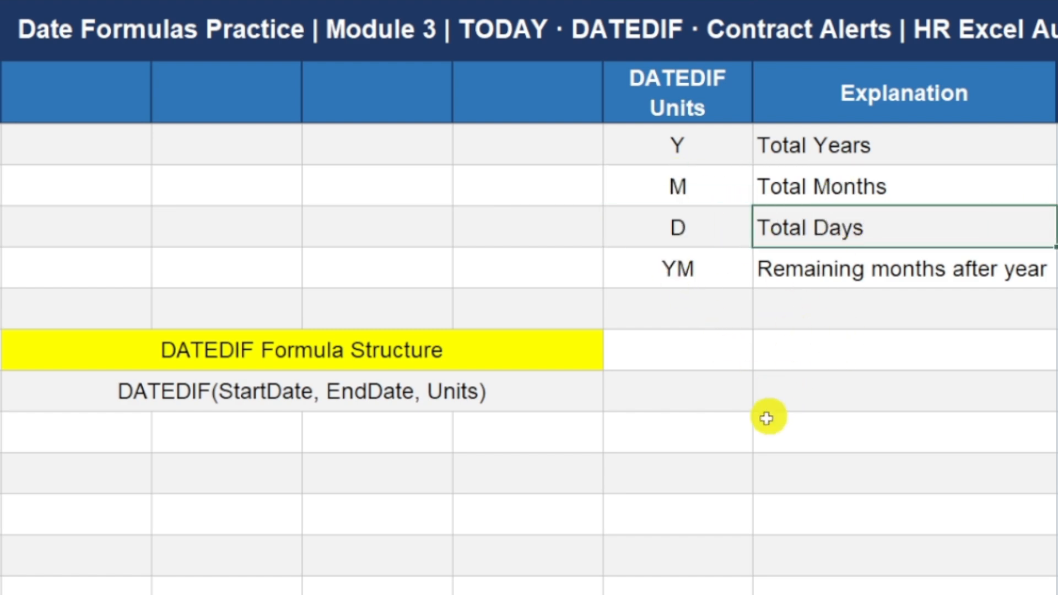
{"action": "left_click", "coordinate": [691, 273]}
{"action": "left_click", "coordinate": [838, 272]}
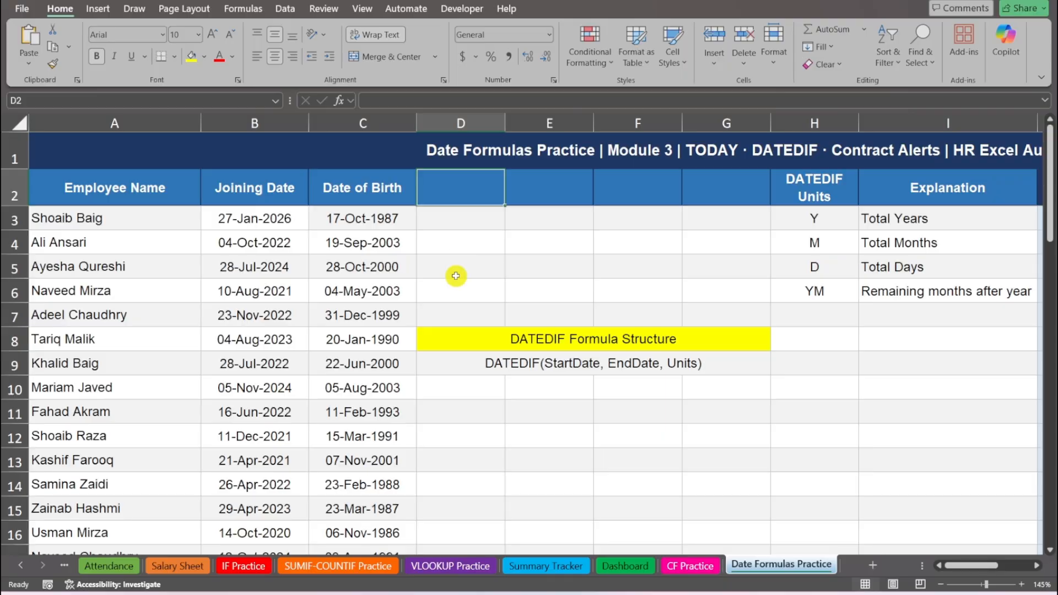
- Enter the column header "Age in years" in cell D2
{"action": "type", "text": "Age in yea"}
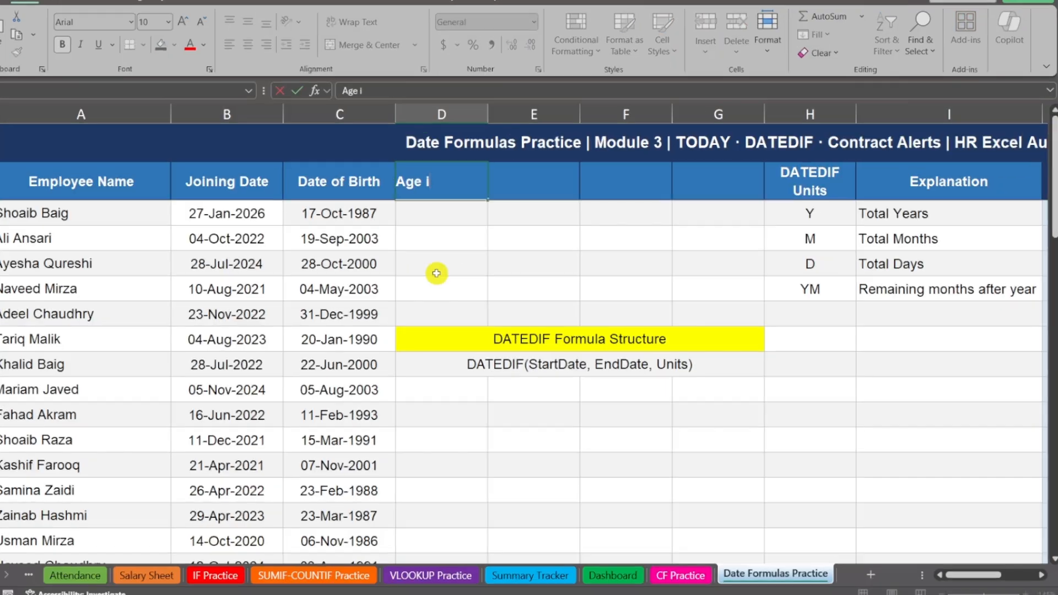
{"action": "type", "text": "rs"}
{"action": "key", "text": "Return"}
- Calculate the age in full years in cell D3 with =DATEDIF(C3,TODAY(),"Y")
{"action": "type", "text": "="}
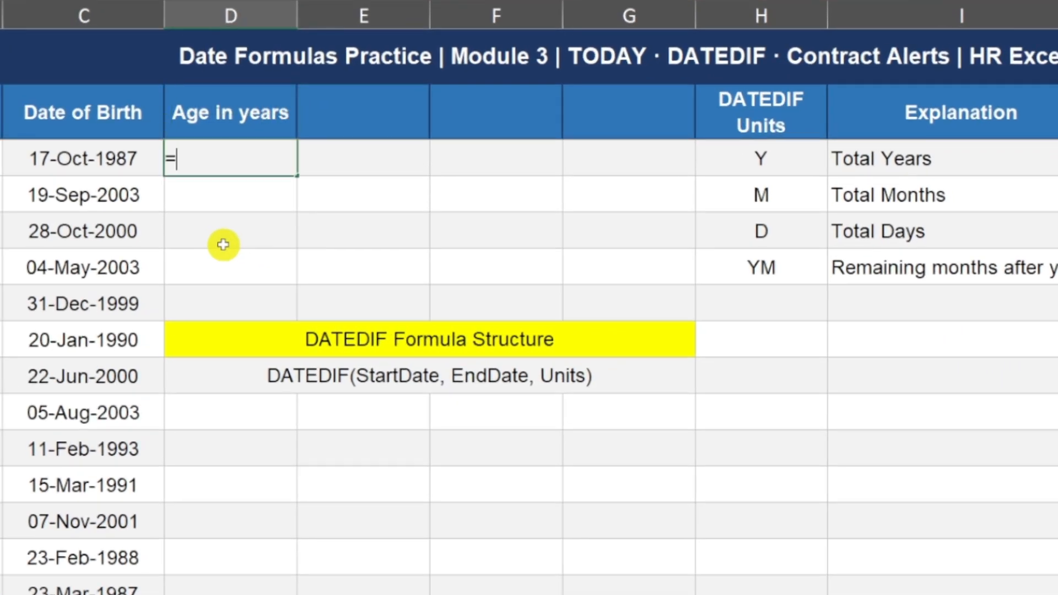
{"action": "type", "text": "DATEDIF("}
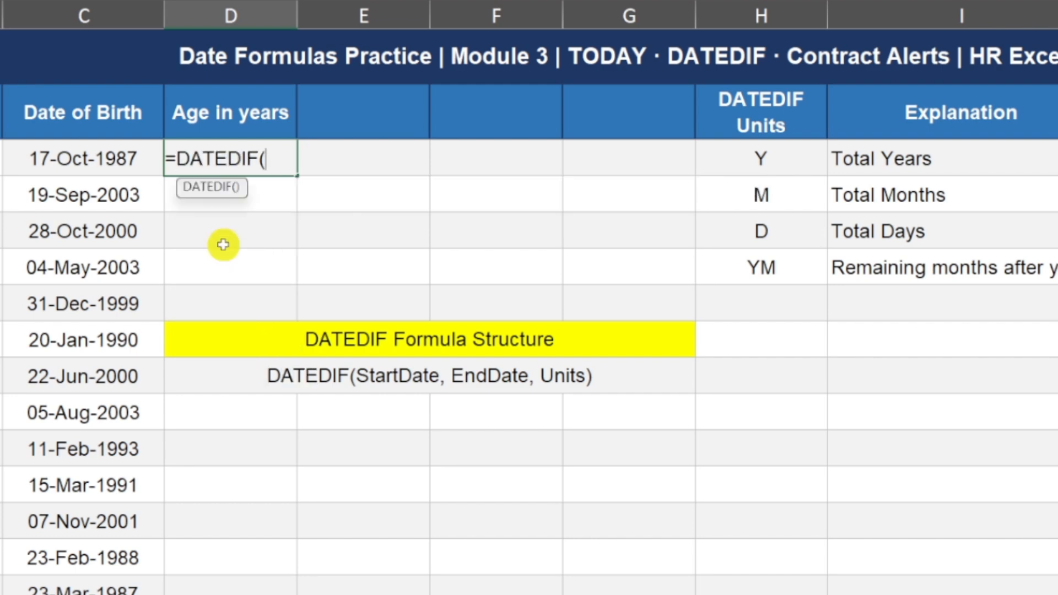
{"action": "left_click", "coordinate": [79, 160]}
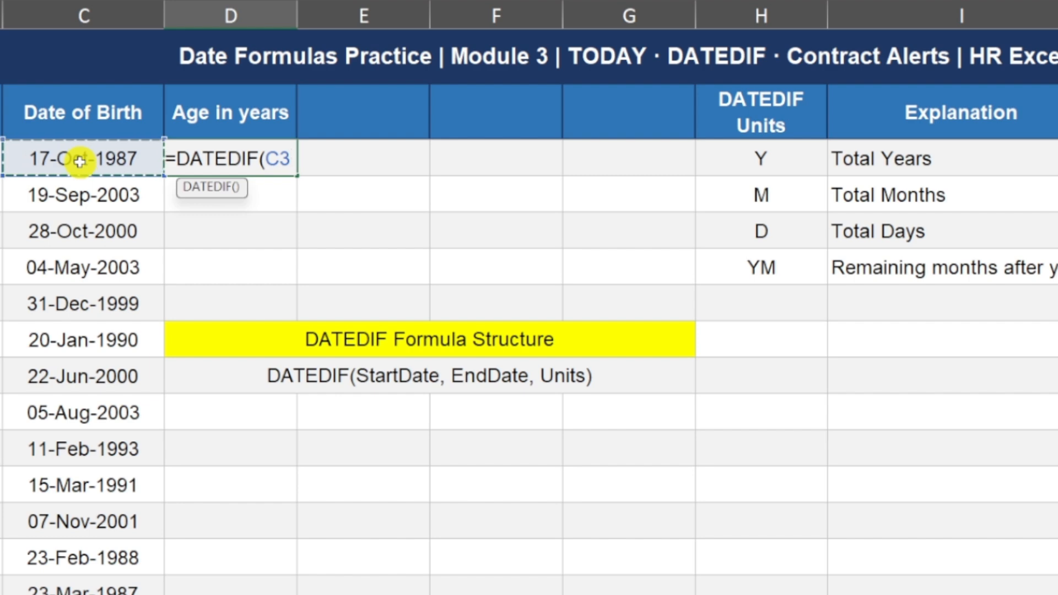
{"action": "type", "text": ","}
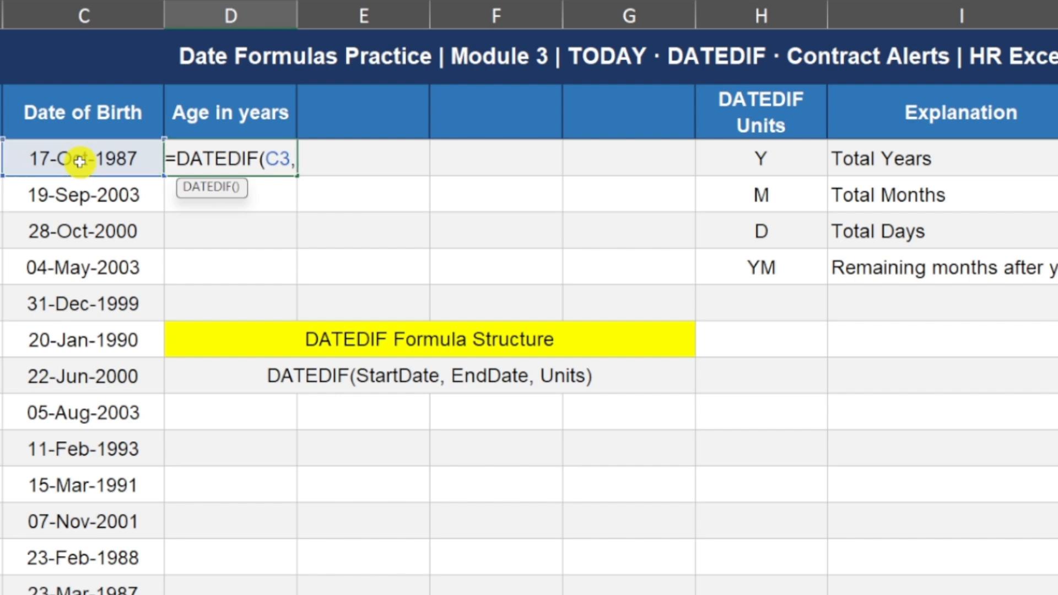
{"action": "type", "text": "TODA"}
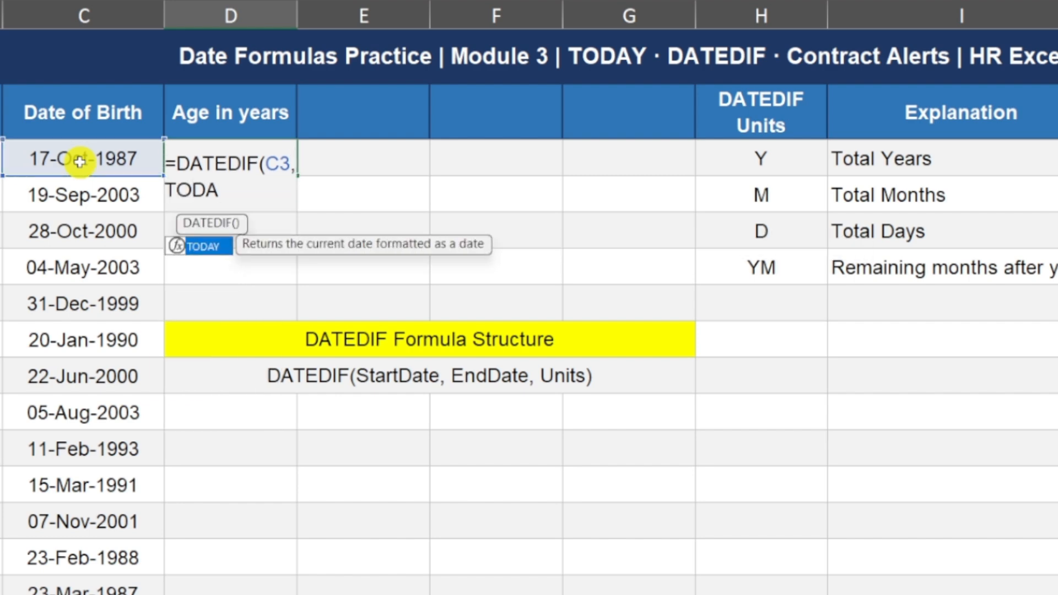
{"action": "type", "text": "Y(),"}
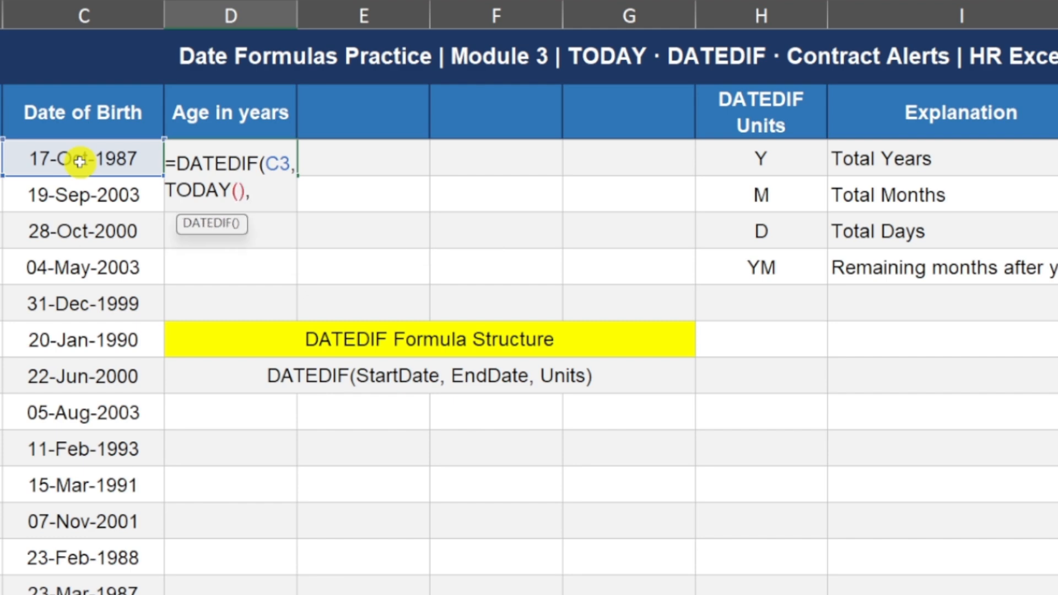
{"action": "type", "text": "\"Y\")"}
{"action": "key", "text": "Return"}
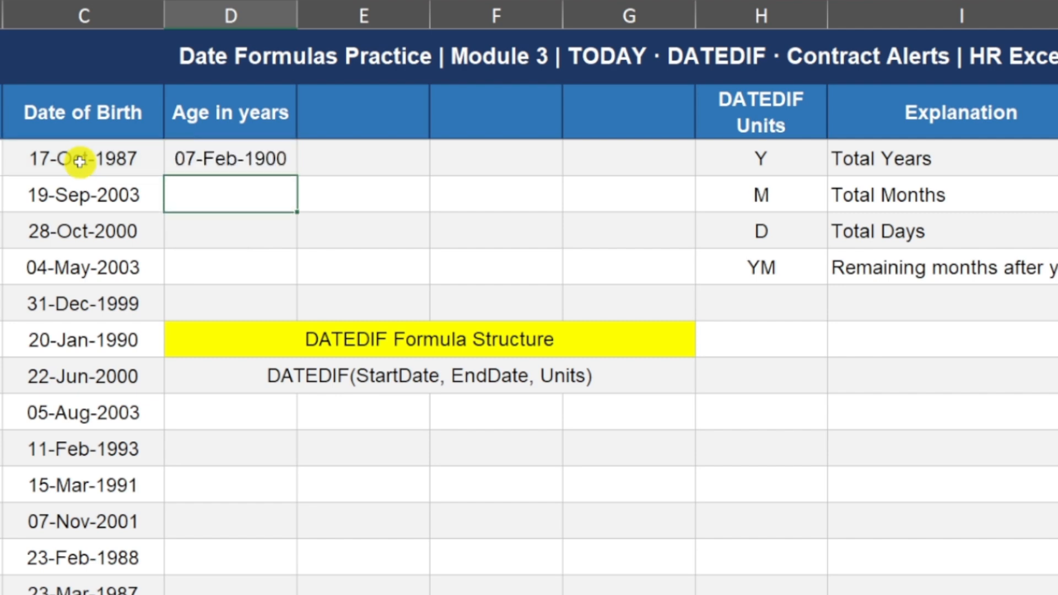
- Change the number format of the age result in D3 from a date to a plain number
{"action": "left_click", "coordinate": [266, 146]}
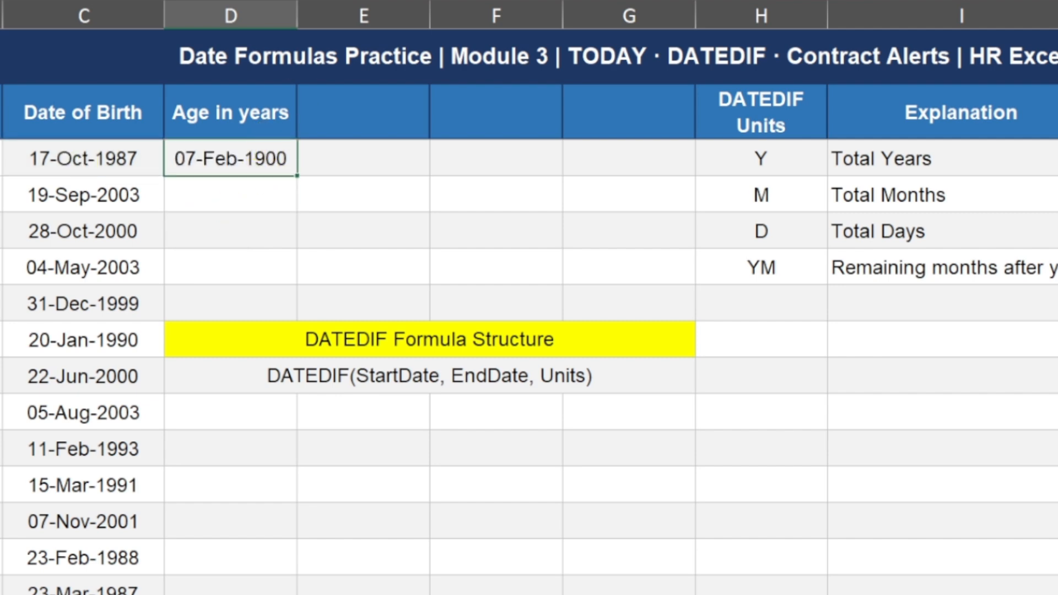
{"action": "left_click", "coordinate": [352, 0]}
{"action": "left_click", "coordinate": [320, 0]}
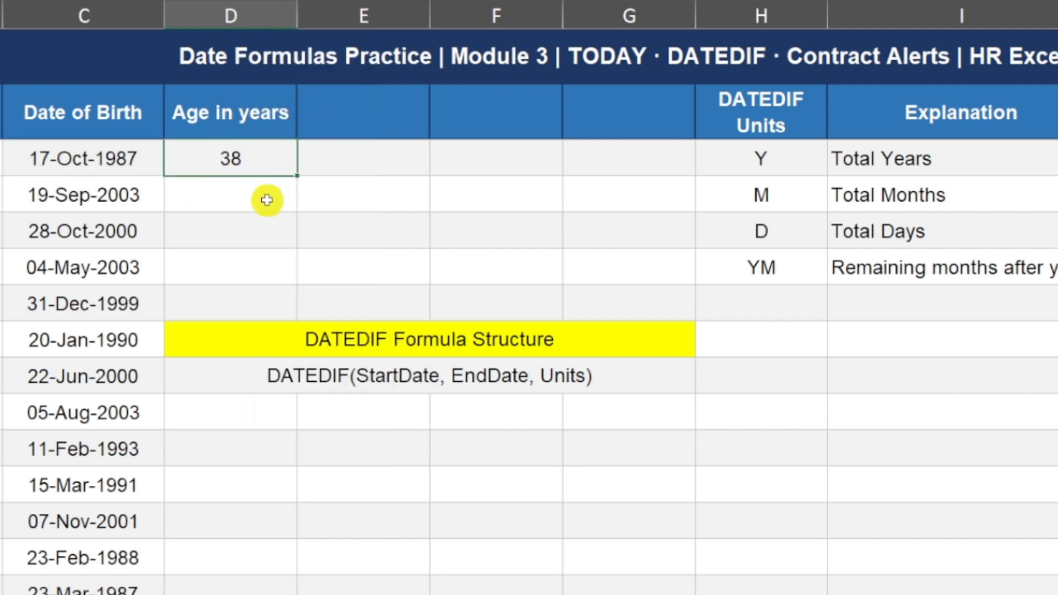
- Calculate the remaining months after full years in cell E3 with =DATEDIF(C3,TODAY(),"YM")
{"action": "left_click", "coordinate": [340, 122]}
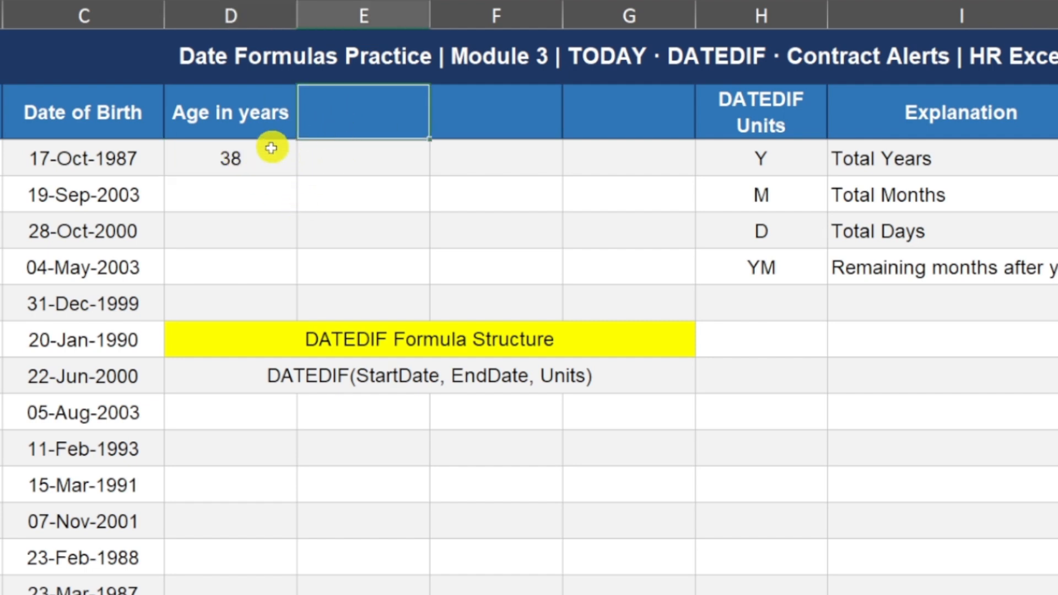
{"action": "left_click", "coordinate": [311, 162]}
{"action": "type", "text": "="}
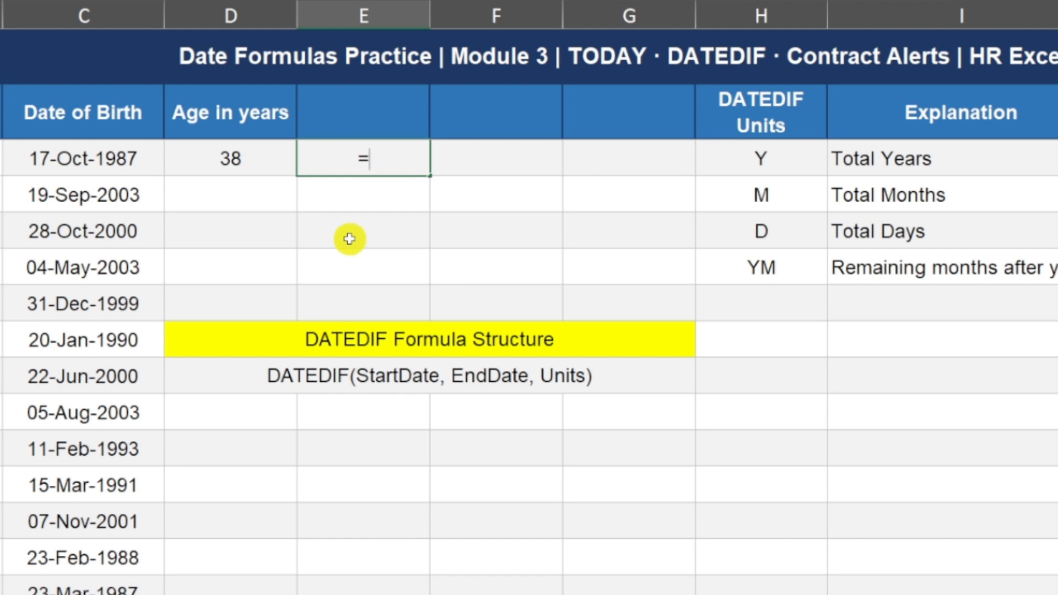
{"action": "type", "text": "DATEDIF"}
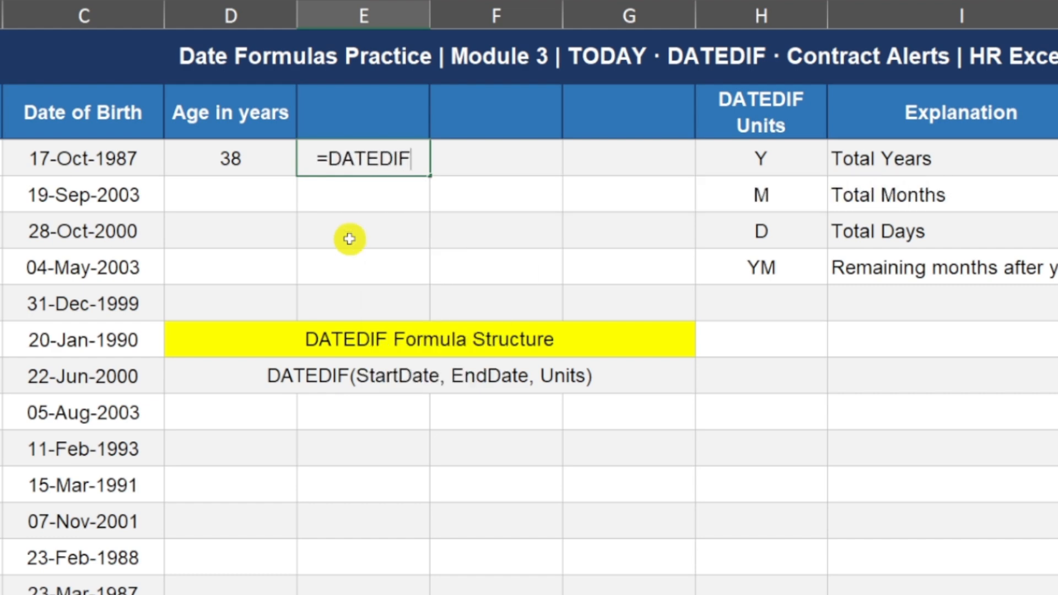
{"action": "type", "text": "("}
{"action": "left_click", "coordinate": [66, 164]}
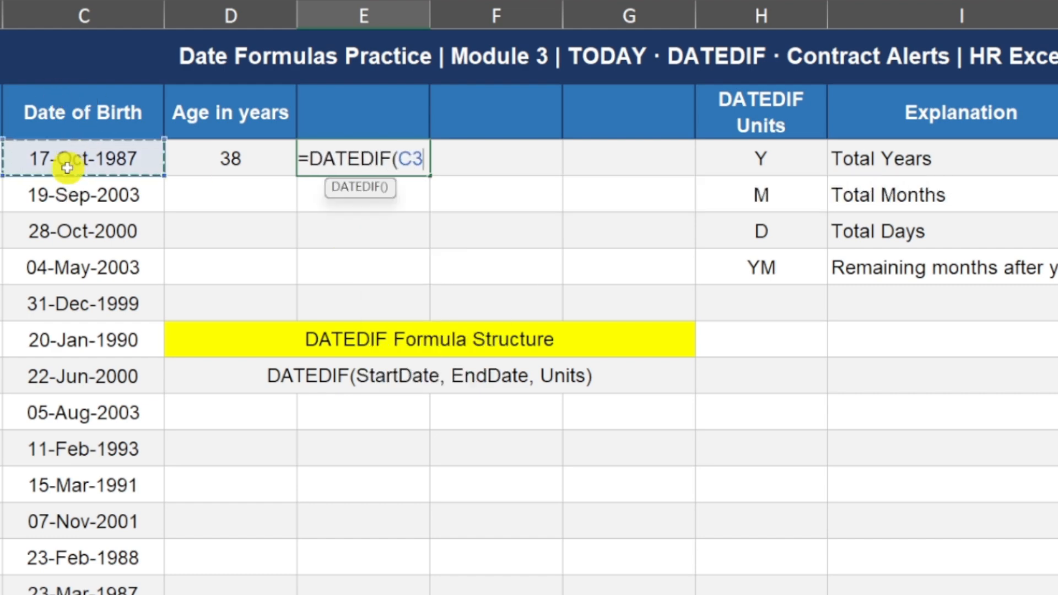
{"action": "type", "text": ",TODA"}
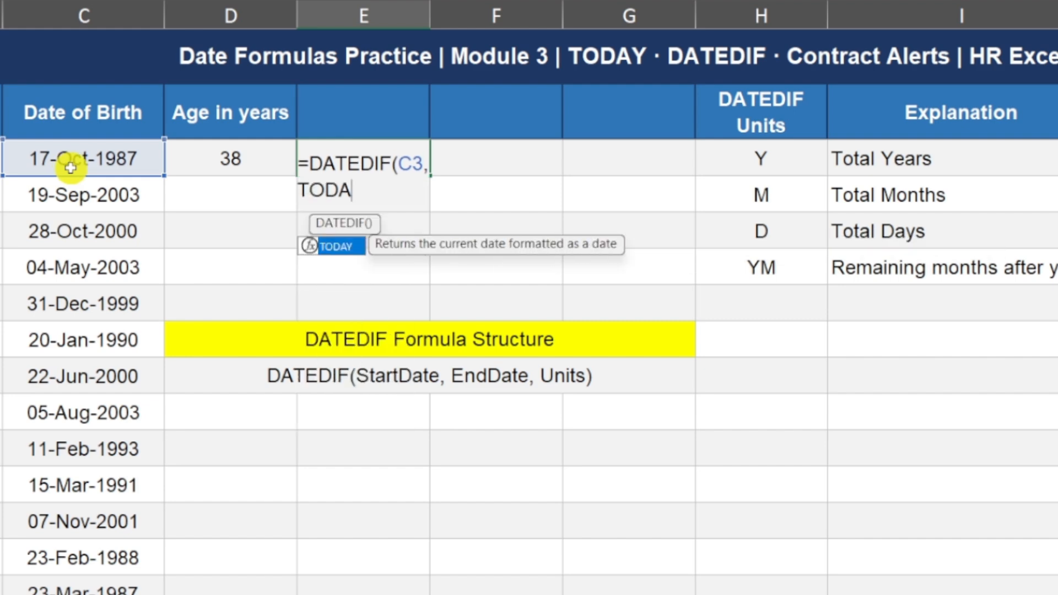
{"action": "type", "text": "Y(),"}
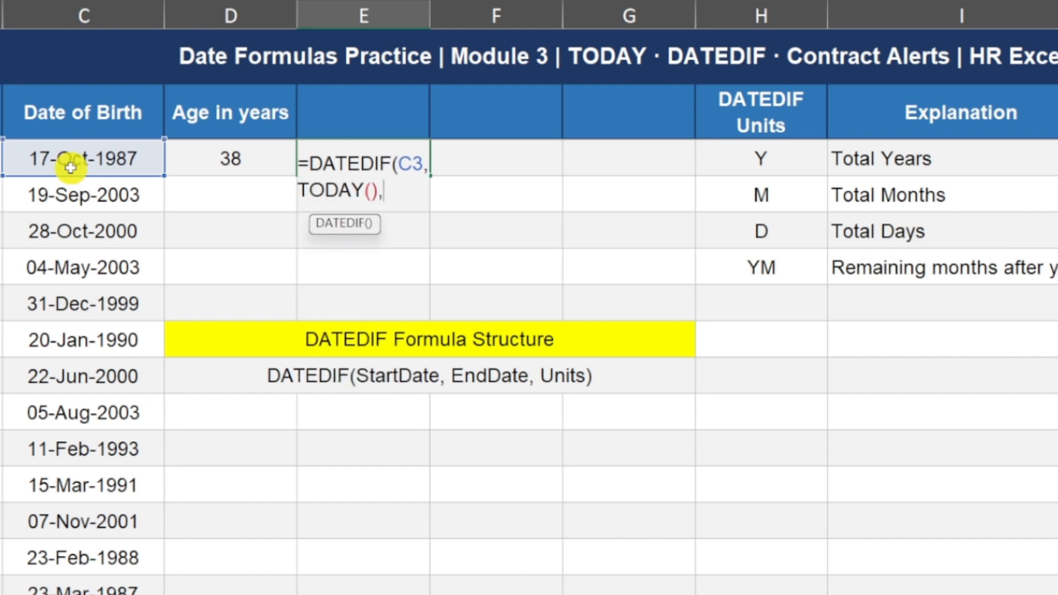
{"action": "type", "text": "\"YM)"}
{"action": "key", "text": "BackSpace"}
{"action": "type", "text": "\"Y"}
{"action": "key", "text": "Return"}
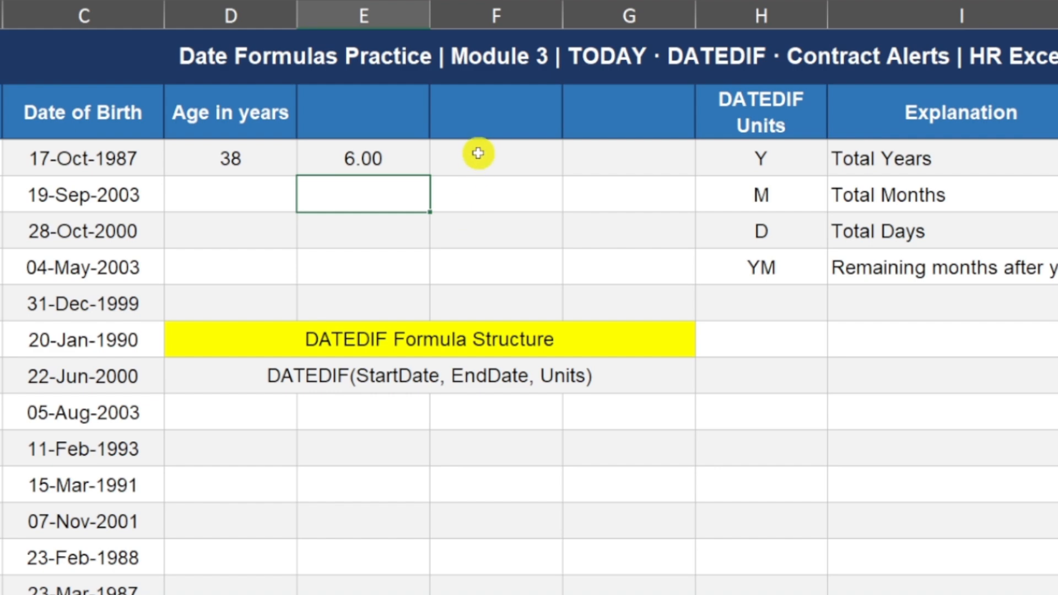
- Enter the column header "Months after years" in cell E2, above the remaining-months result
{"action": "left_click", "coordinate": [395, 120]}
{"action": "type", "text": "M"}
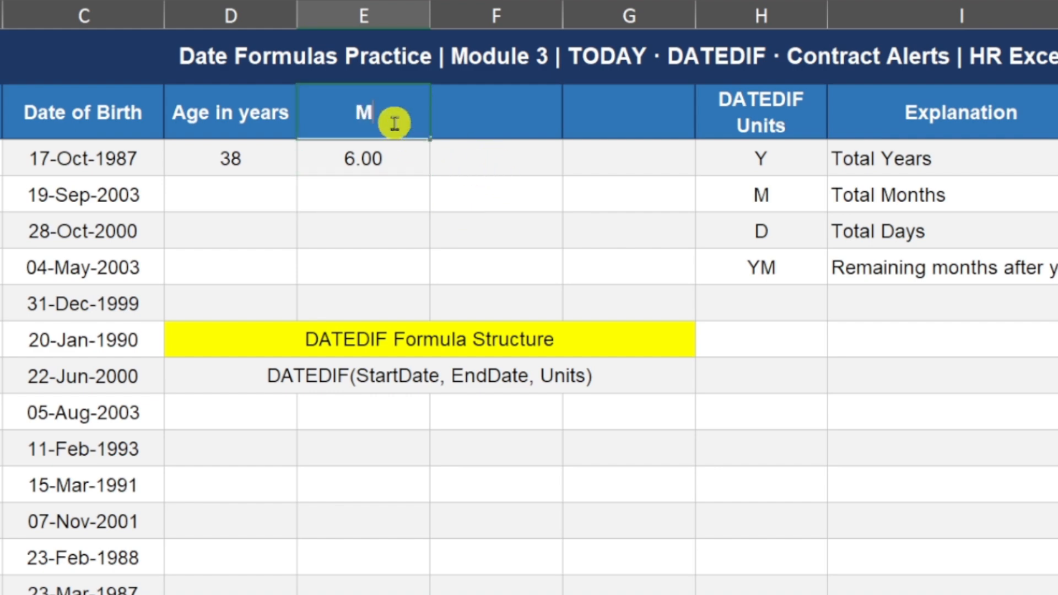
{"action": "type", "text": "onths after ye"}
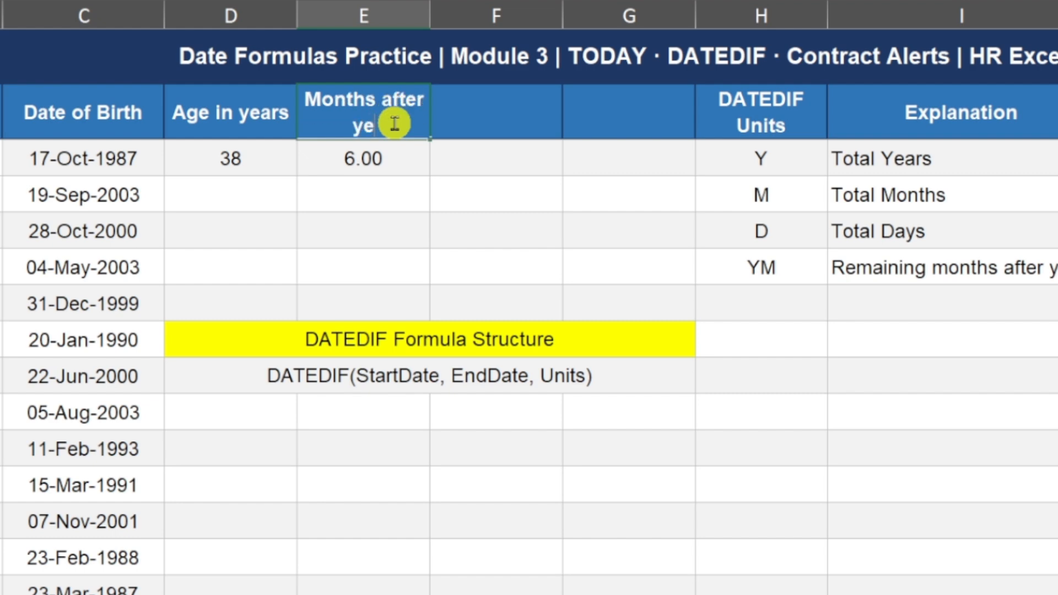
{"action": "type", "text": "ars"}
{"action": "key", "text": "Return"}
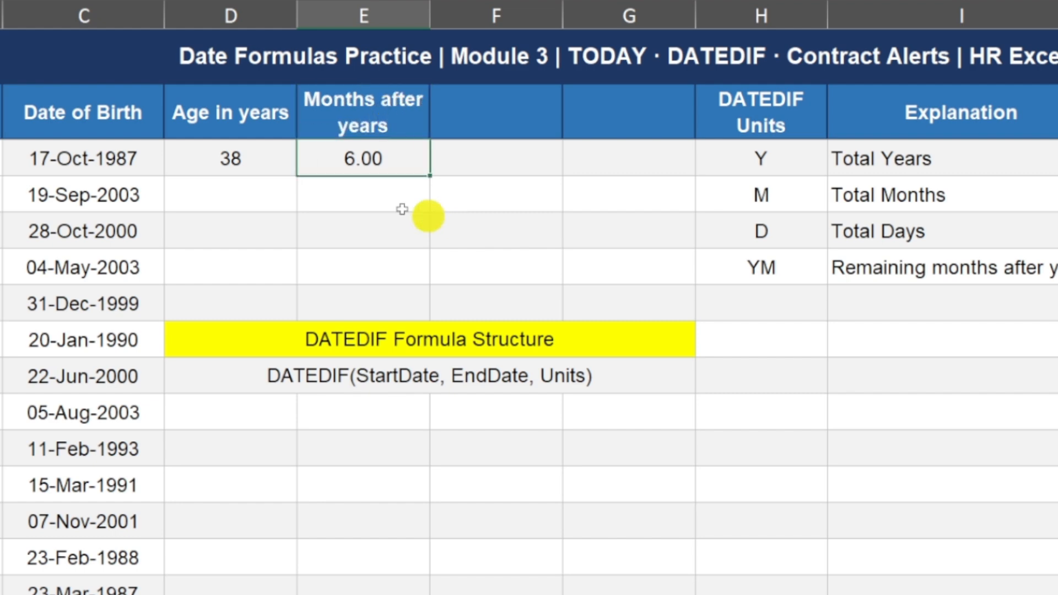
{"action": "left_click_drag", "start_coordinate": [219, 135], "coordinate": [231, 160]}
{"action": "left_click_drag", "start_coordinate": [364, 115], "coordinate": [380, 163]}
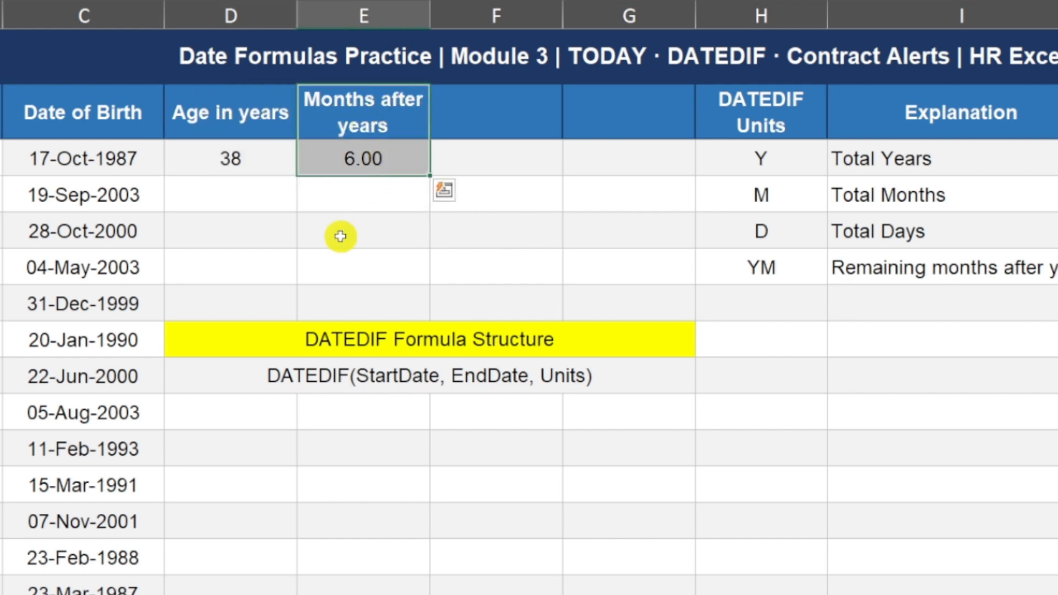
{"action": "left_click", "coordinate": [338, 195]}
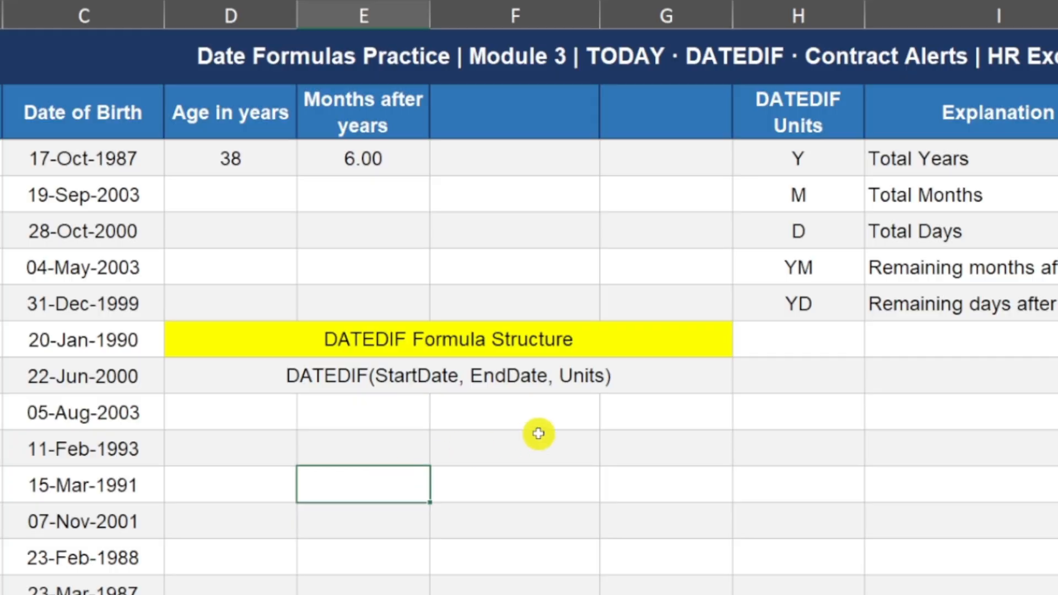
- Calculate the age in full years in cell G3 with =DATEDIF(C3,TODAY(),"Y")
{"action": "left_click", "coordinate": [635, 159]}
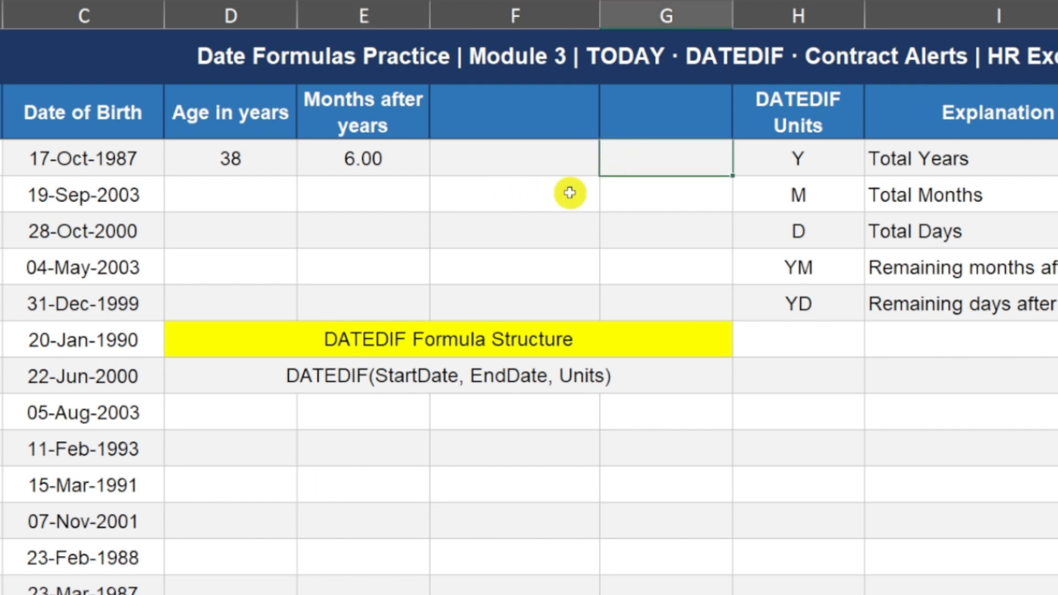
{"action": "type", "text": "=DA"}
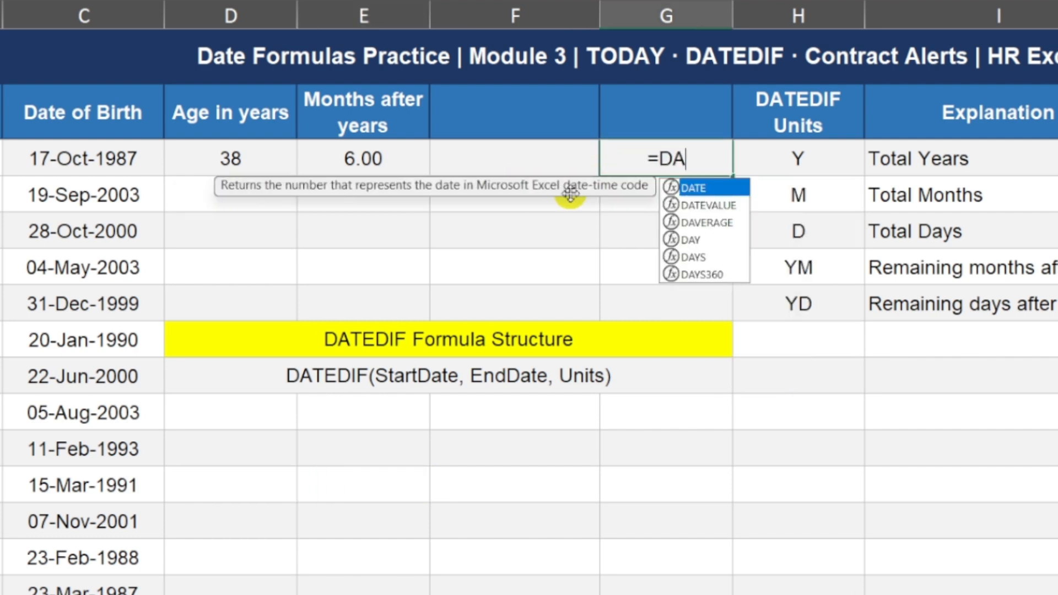
{"action": "type", "text": "TEDIF("}
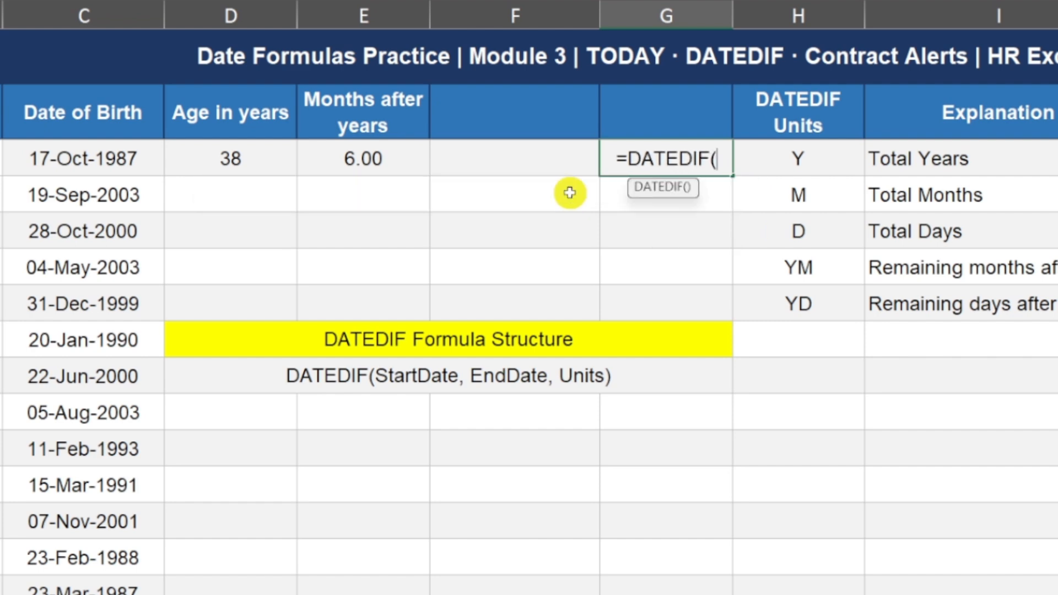
{"action": "type", "text": "C3,TO"}
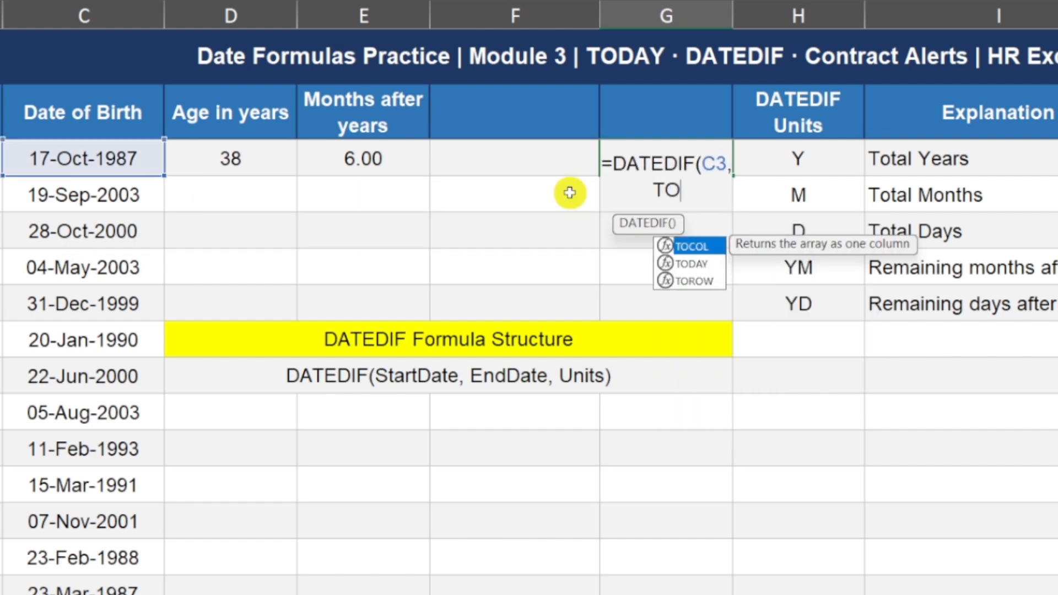
{"action": "type", "text": "DAY(),"}
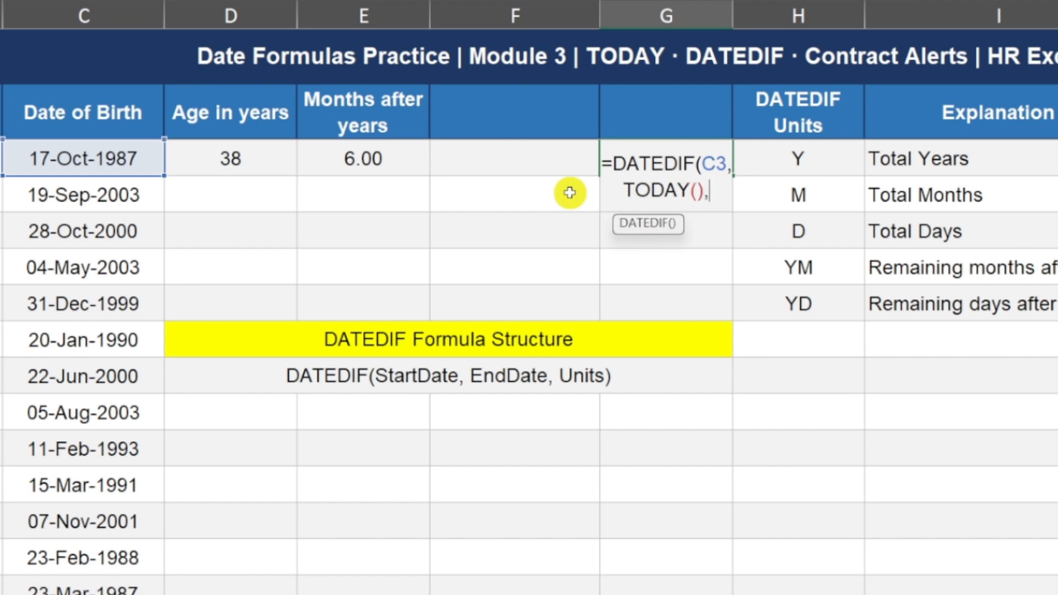
{"action": "type", "text": "\"Y\""}
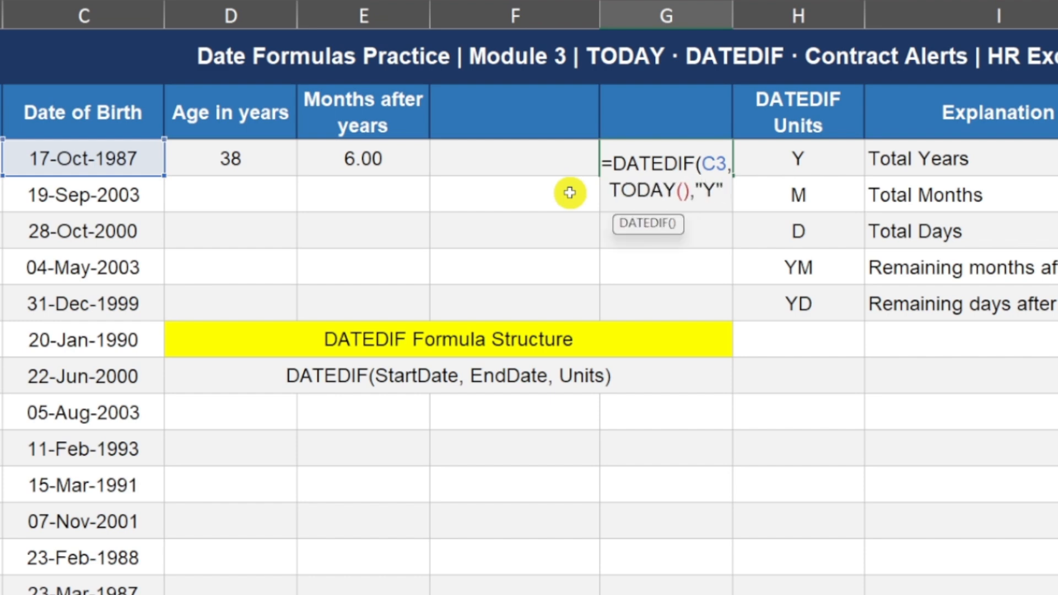
{"action": "key", "text": "BackSpace"}
{"action": "type", "text": "\")"}
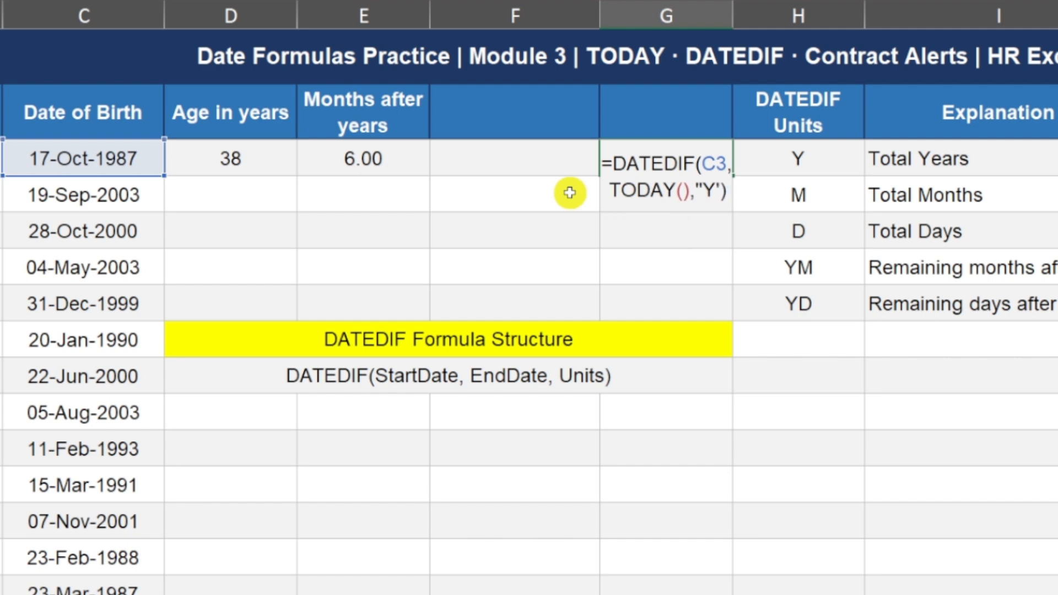
{"action": "key", "text": "Return"}
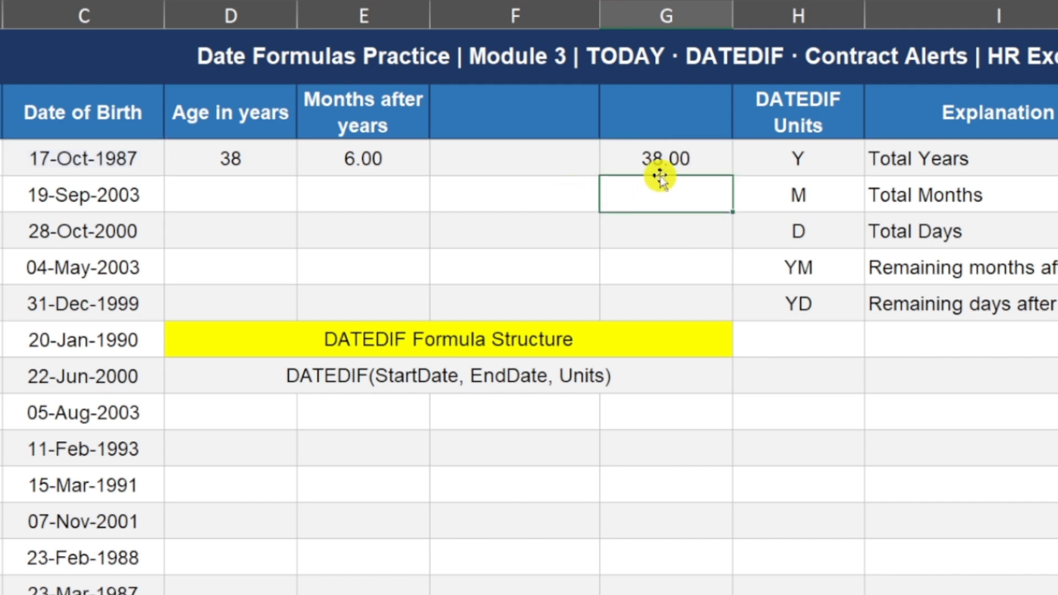
- Append & " Years" to the DATEDIF formula in G3 to add a text label to the age
{"action": "double_click", "coordinate": [658, 160]}
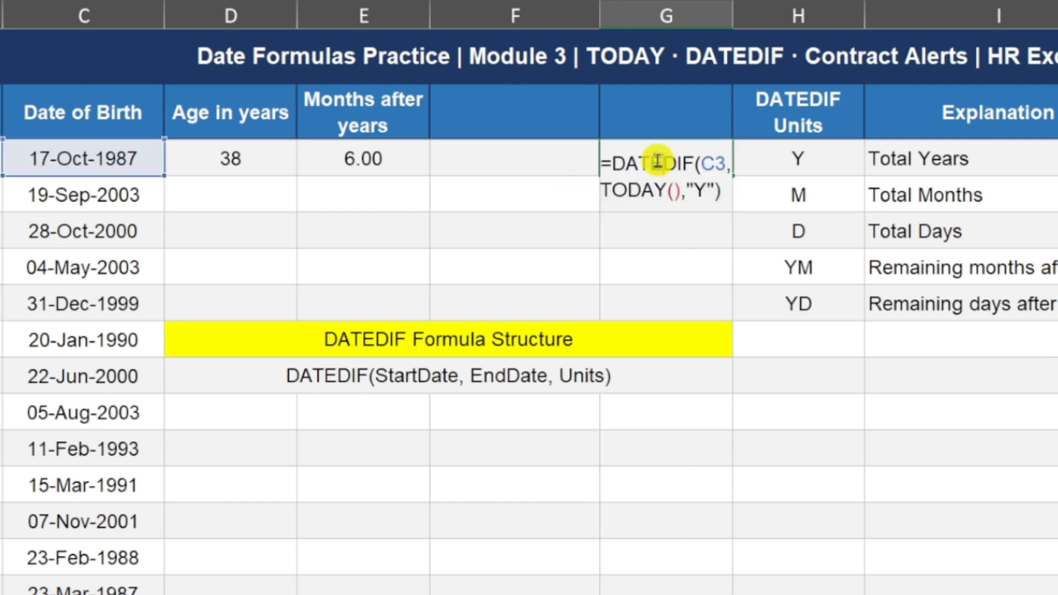
{"action": "left_click", "coordinate": [721, 191]}
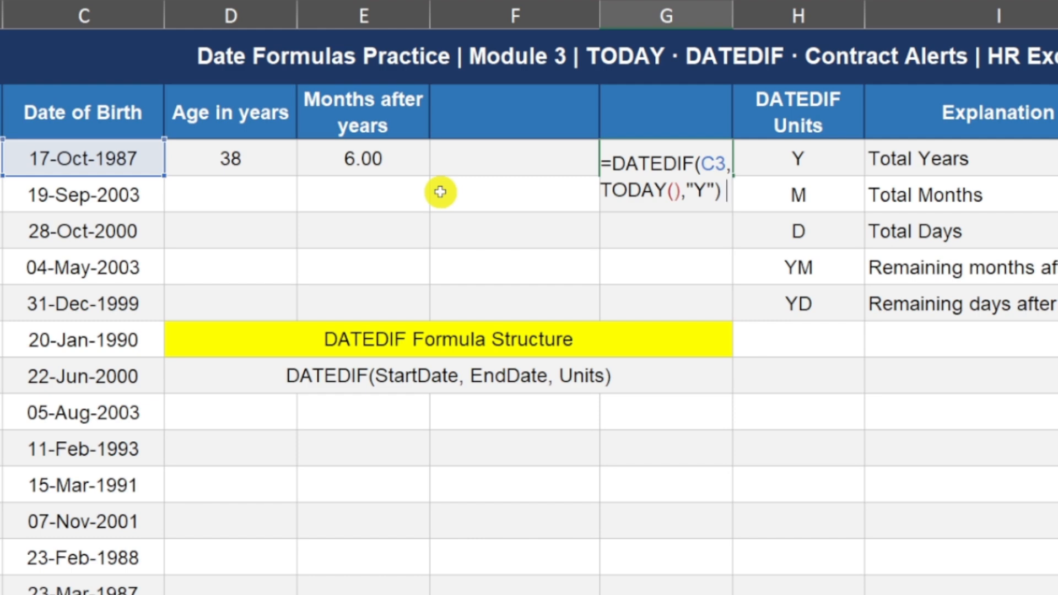
{"action": "type", "text": "&"}
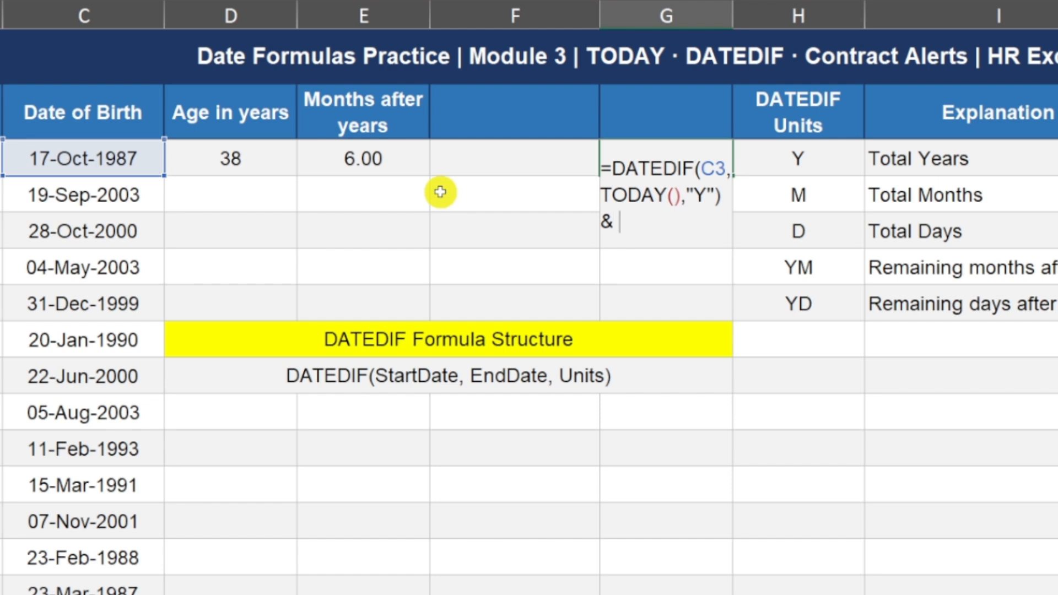
{"action": "type", "text": " \" Years\""}
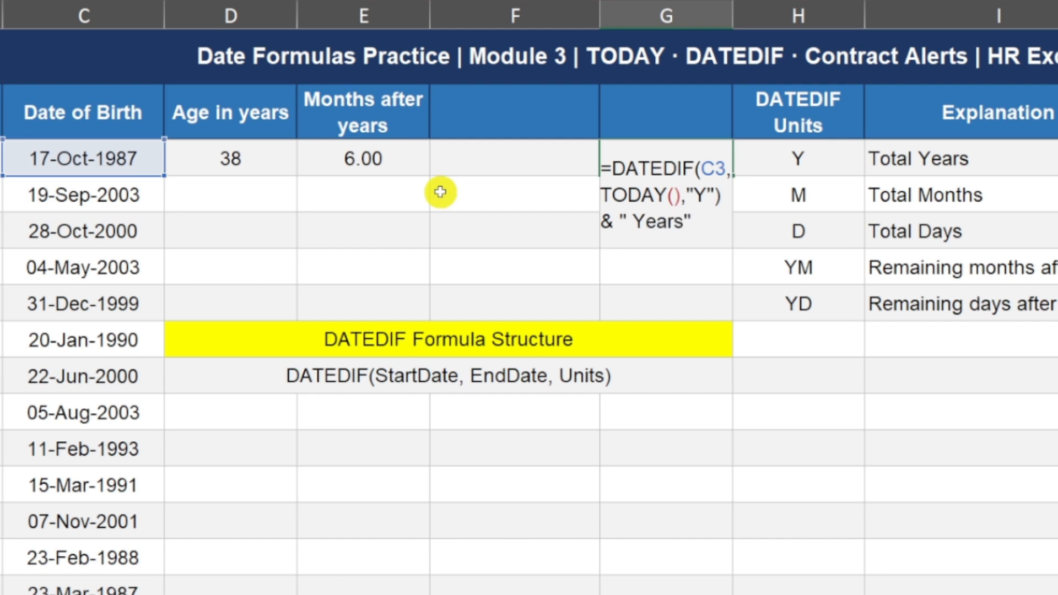
{"action": "key", "text": "Return"}
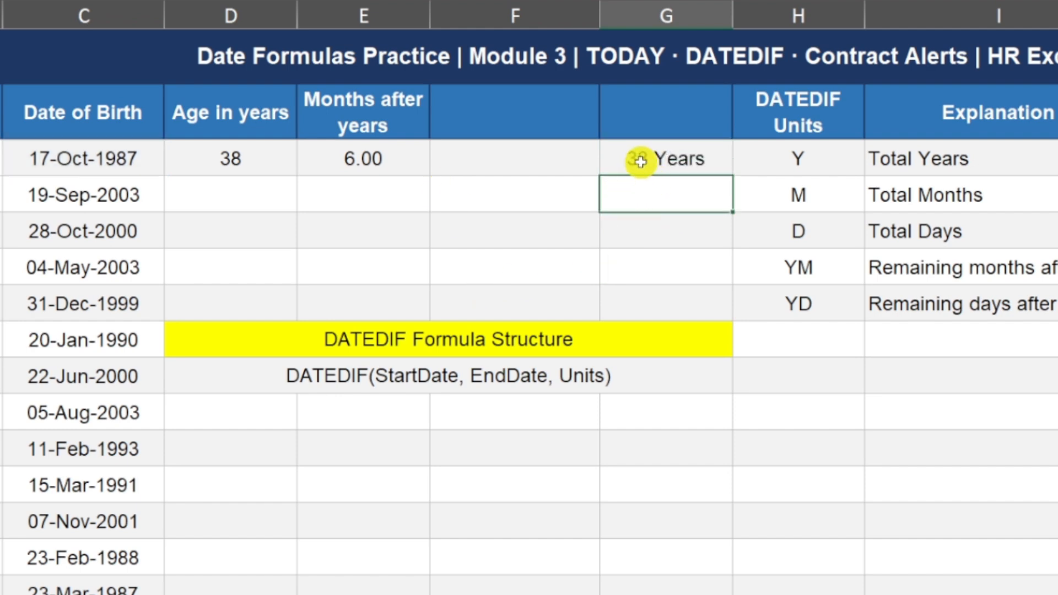
- Narrow column F, widen column G, and extend the G3 formula with & DATEDIF(C3,TODAY(),"YM") & " Months"
{"action": "left_click_drag", "start_coordinate": [600, 16], "coordinate": [518, 19]}
{"action": "left_click_drag", "start_coordinate": [650, 16], "coordinate": [750, 18]}
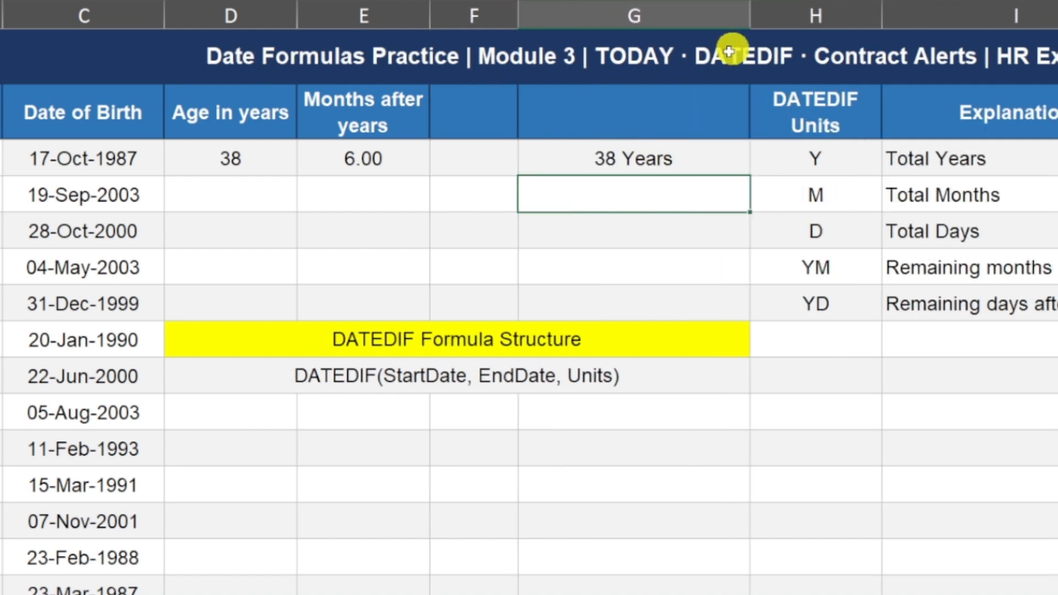
{"action": "double_click", "coordinate": [684, 159]}
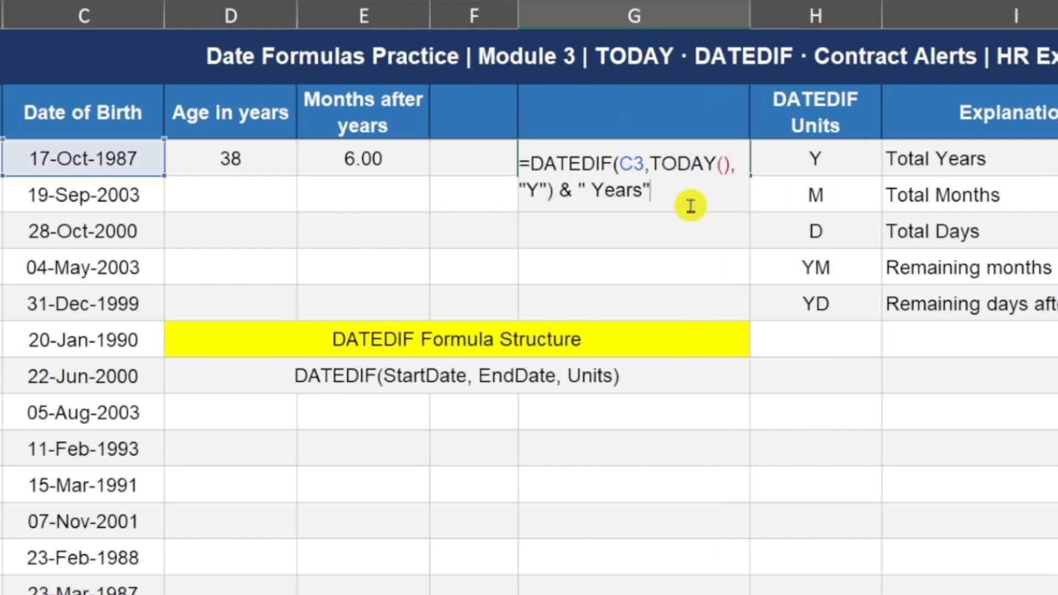
{"action": "type", "text": "&"}
{"action": "type", "text": " DATED"}
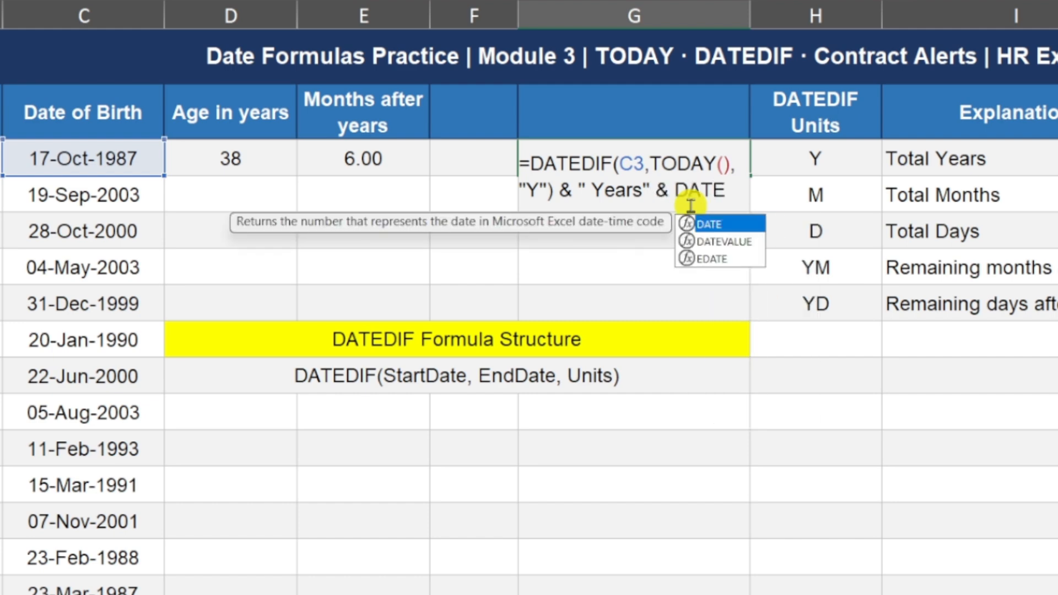
{"action": "type", "text": "IF("}
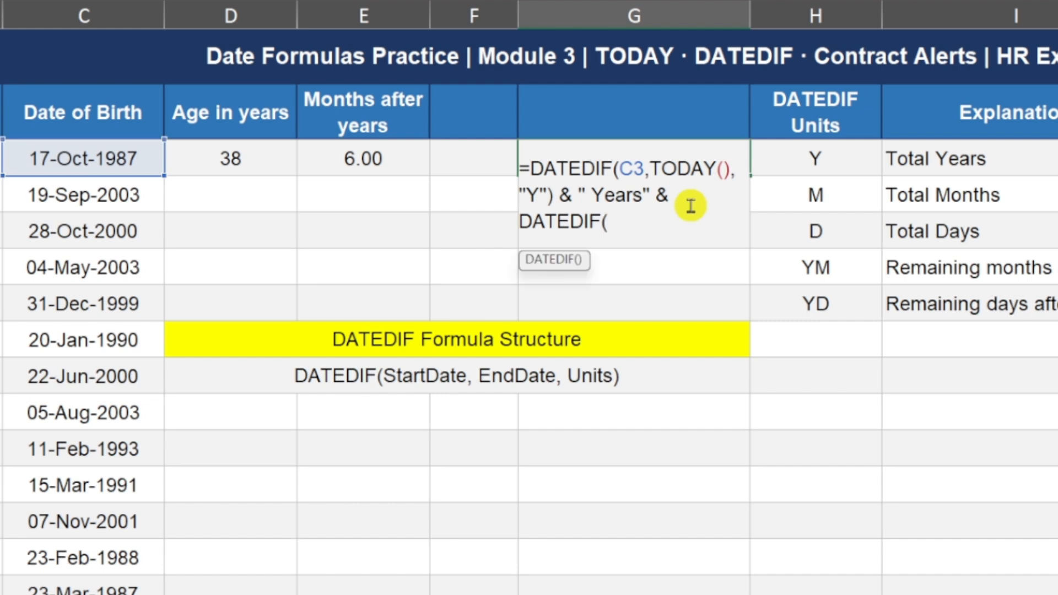
{"action": "type", "text": "C3,TODAY"}
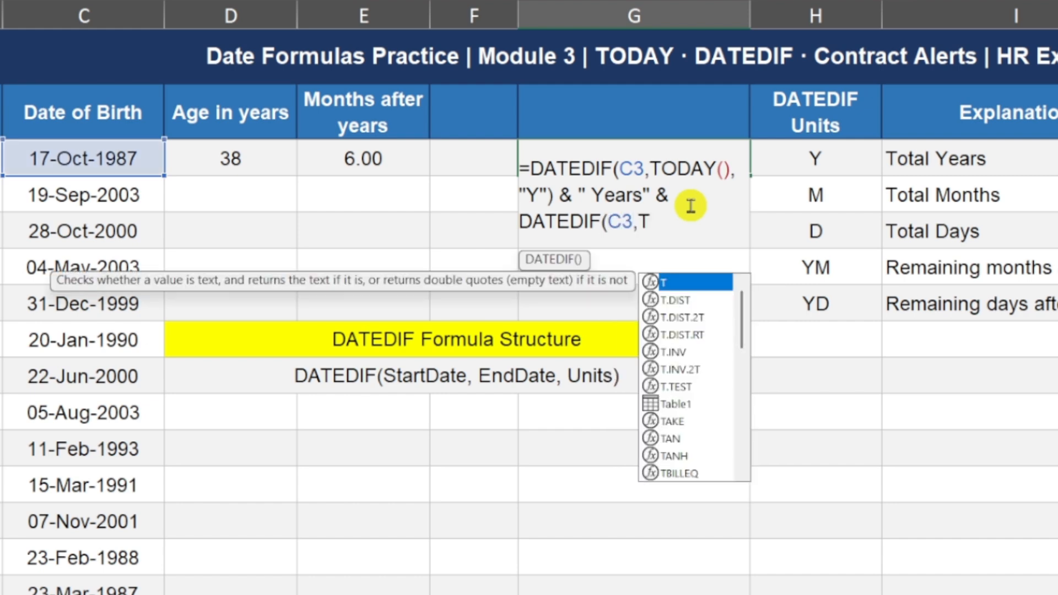
{"action": "type", "text": "()"}
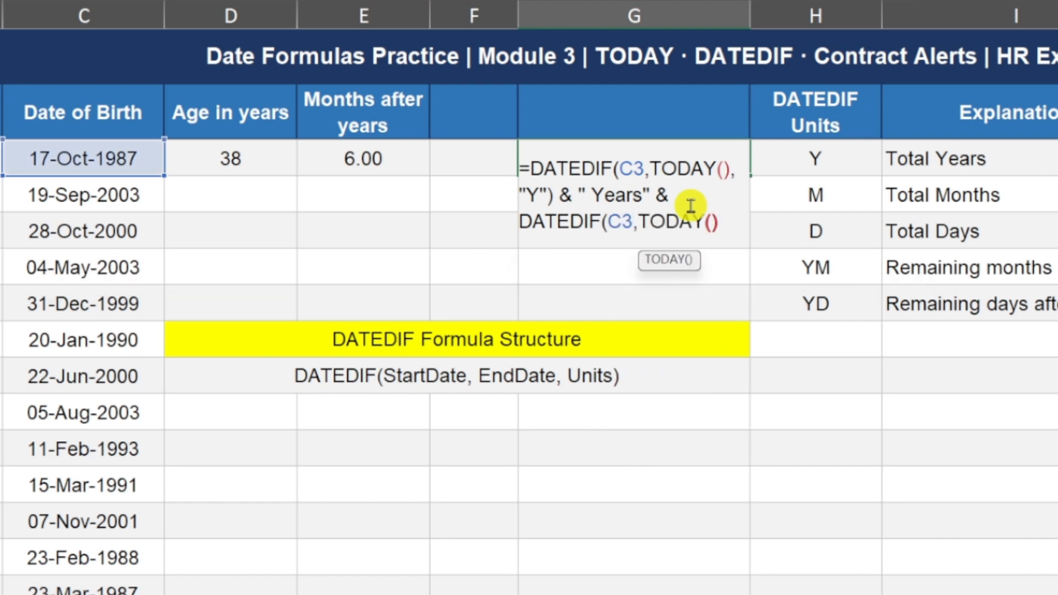
{"action": "type", "text": ",\""}
{"action": "type", "text": "Y"}
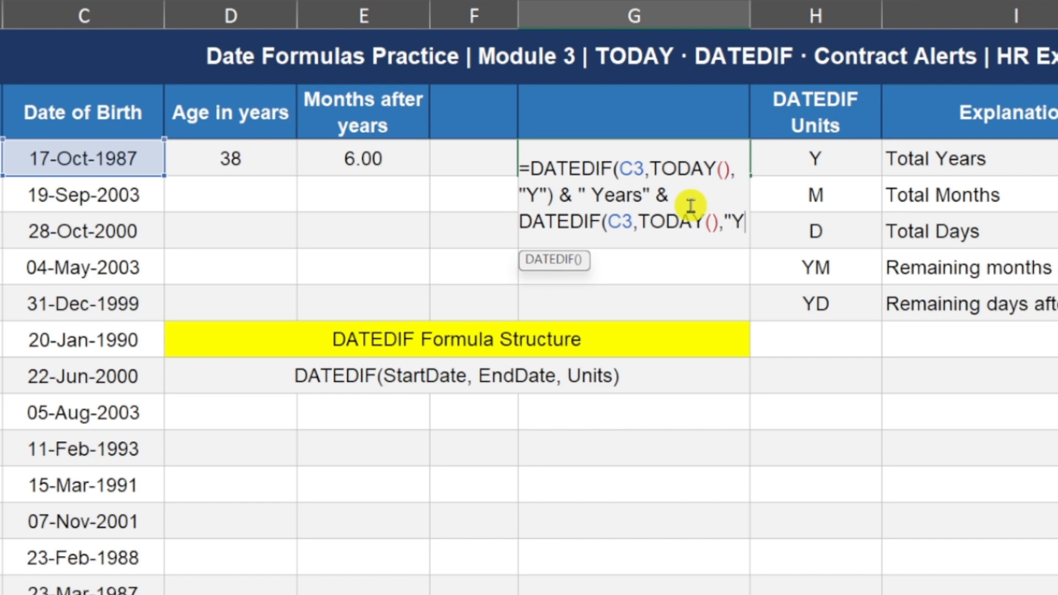
{"action": "type", "text": "M\")"}
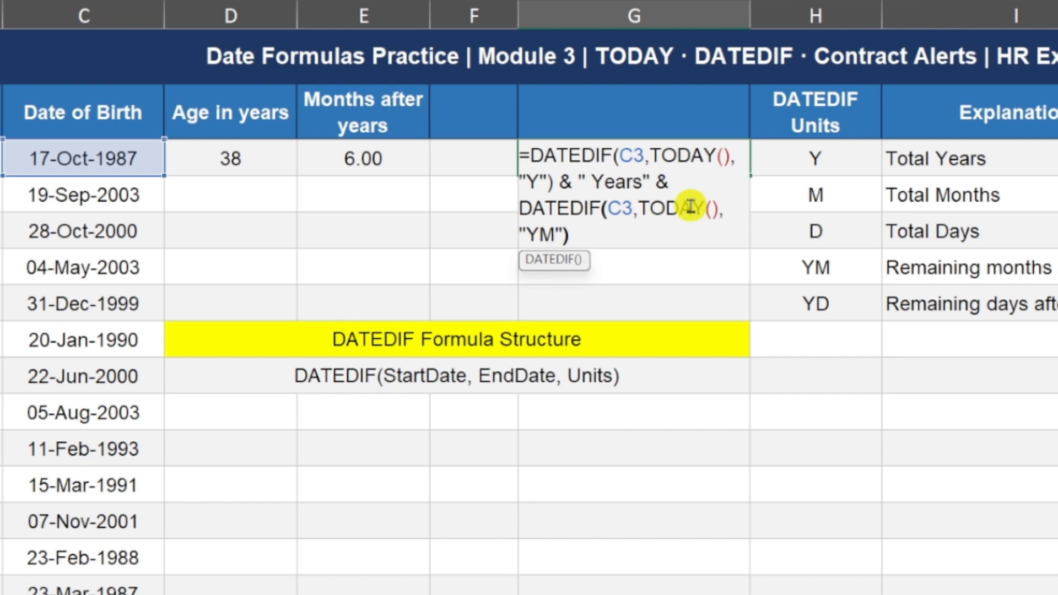
{"action": "type", "text": " & "}
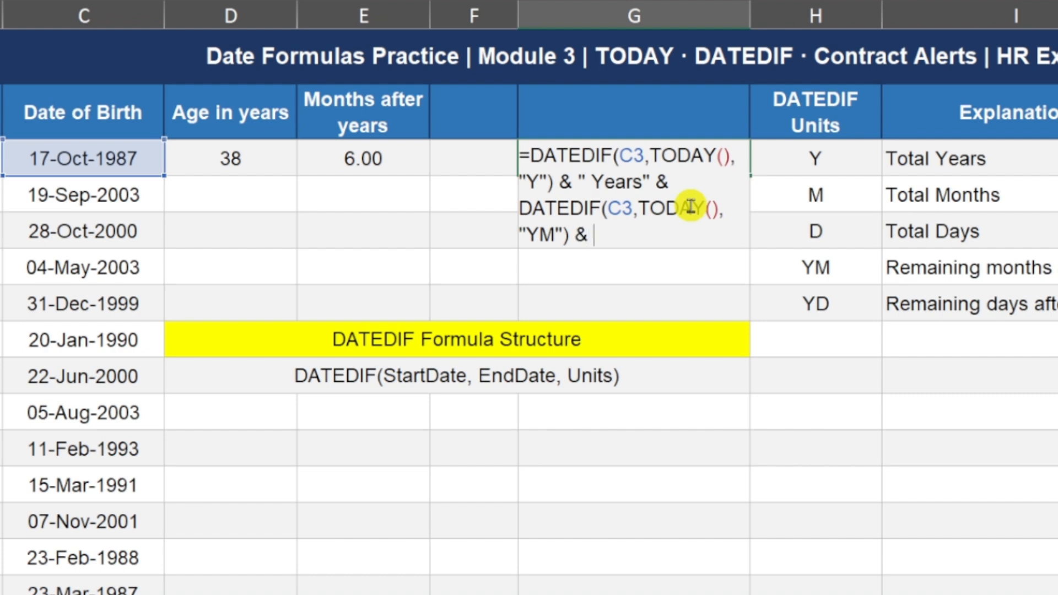
{"action": "type", "text": "\" Months\""}
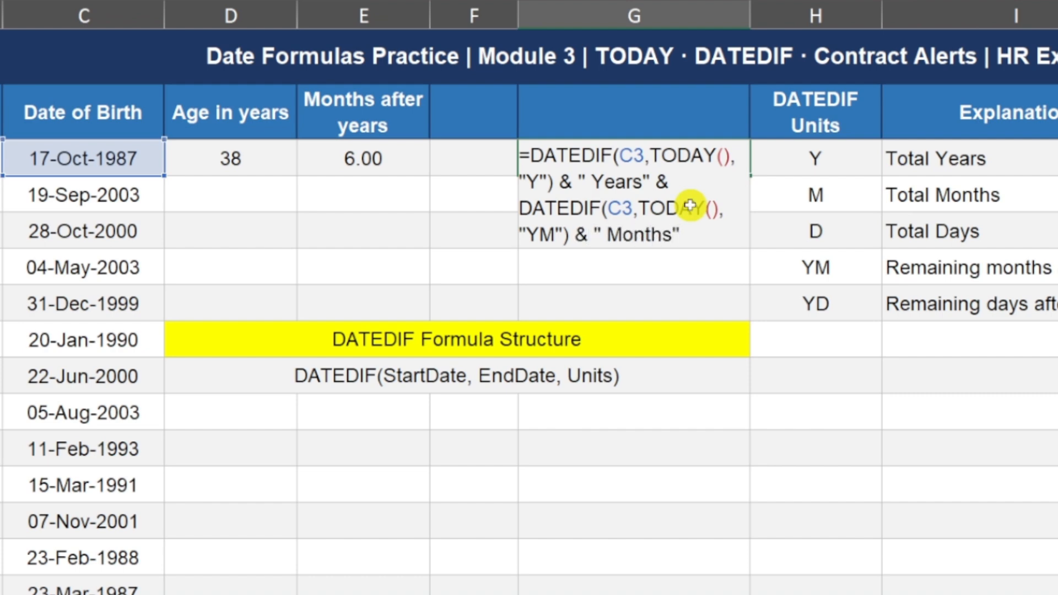
{"action": "key", "text": "Return"}
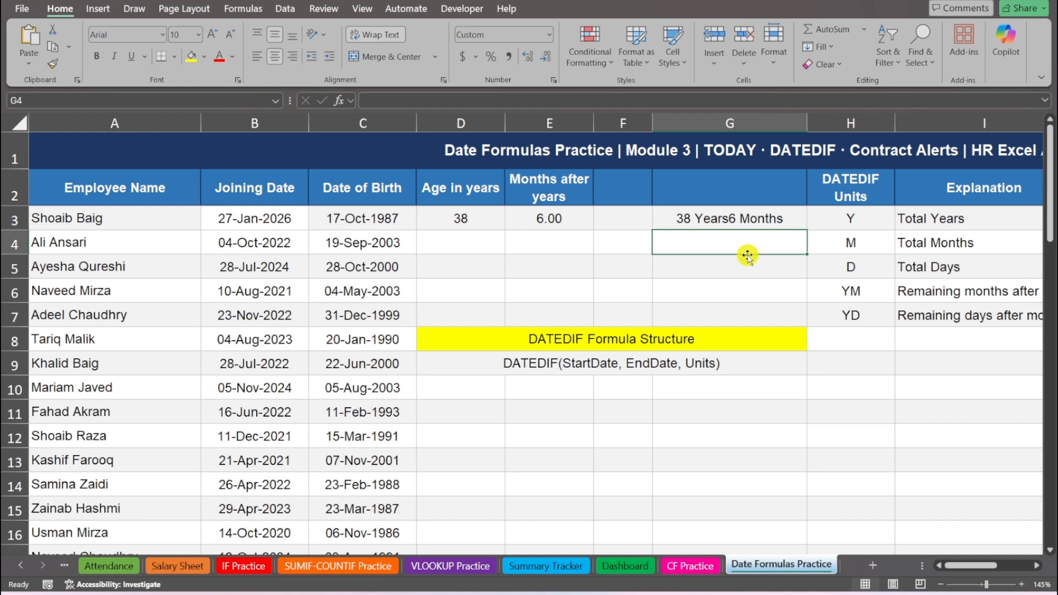
- Examine the YD unit and its explanation in the DATEDIF units table
{"action": "left_click", "coordinate": [857, 316]}
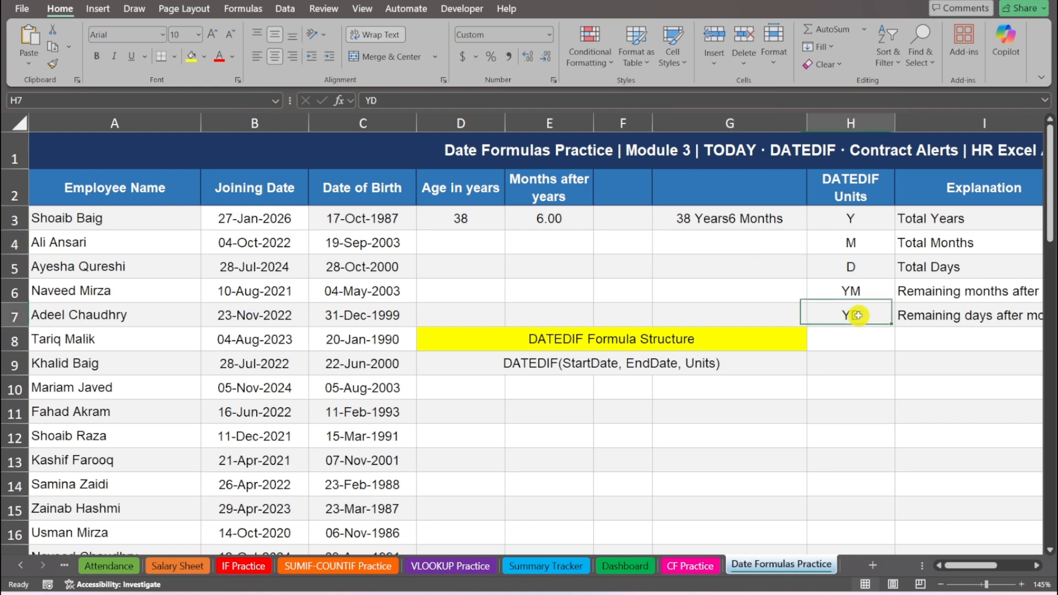
{"action": "left_click", "coordinate": [939, 322]}
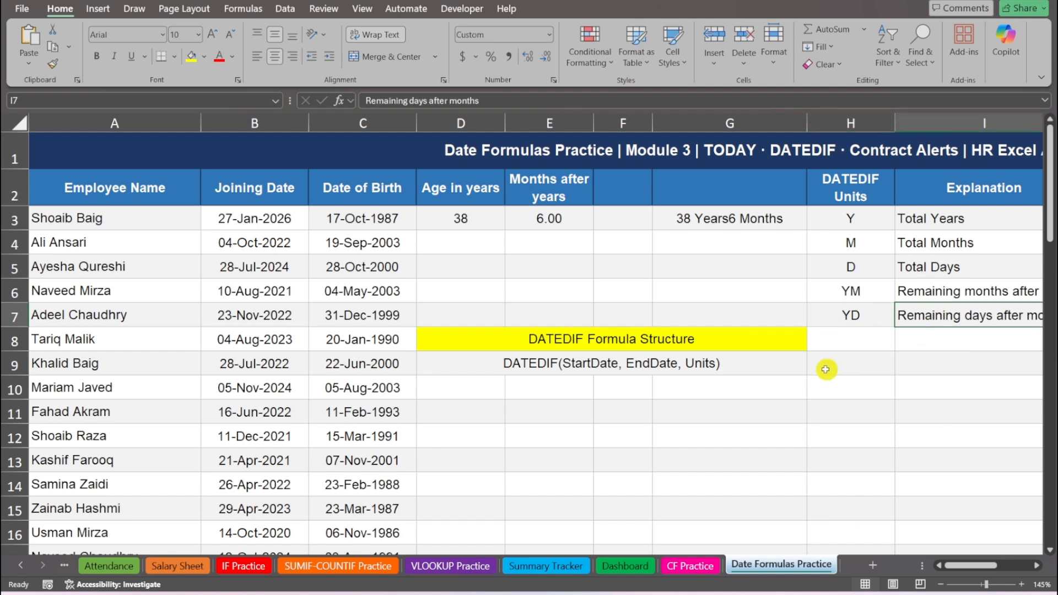
{"action": "scroll", "coordinate": [958, 563], "scroll_direction": "right", "scroll_amount": 1}
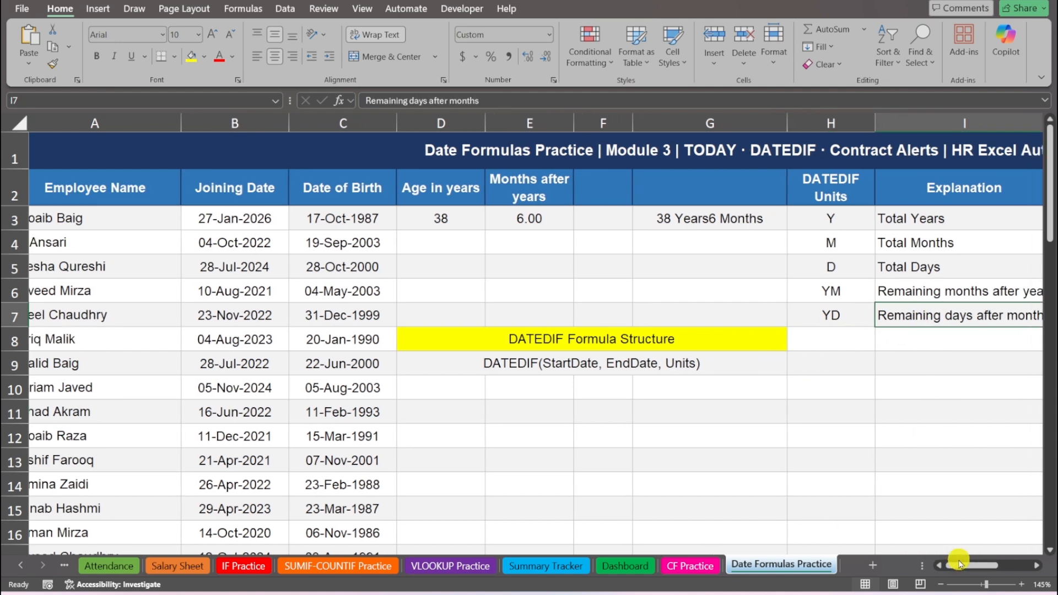
{"action": "left_click_drag", "start_coordinate": [959, 563], "coordinate": [969, 566]}
{"action": "left_click", "coordinate": [848, 431]}
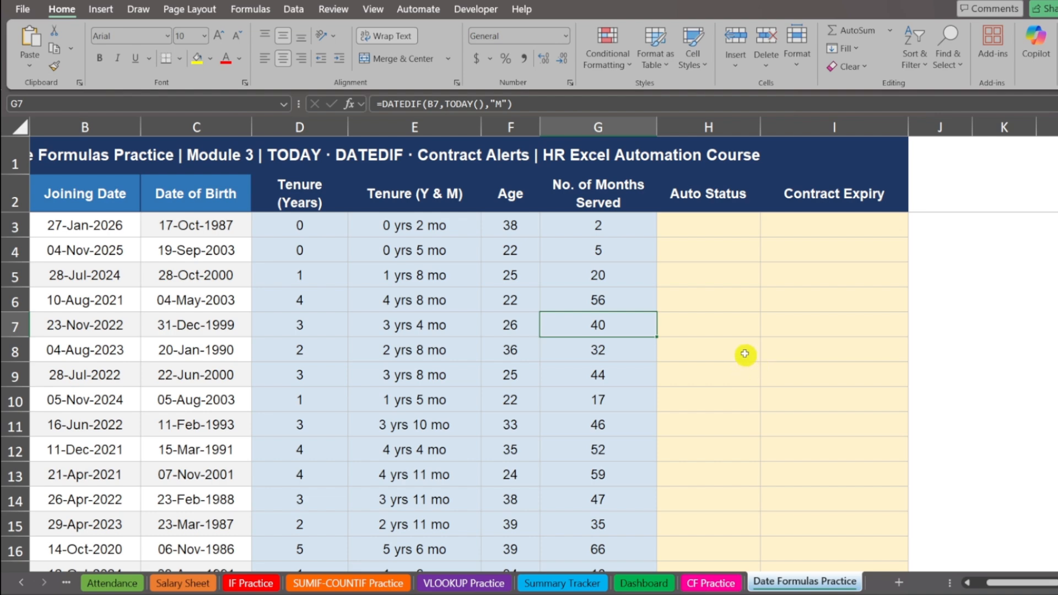
- Fill cell G3 in the "No. of Months Served" column with yellow
{"action": "mouse_move", "coordinate": [616, 231]}
{"action": "left_mouse_down"}
{"action": "mouse_move", "coordinate": [621, 243]}
{"action": "mouse_move", "coordinate": [626, 226]}
{"action": "left_mouse_up"}
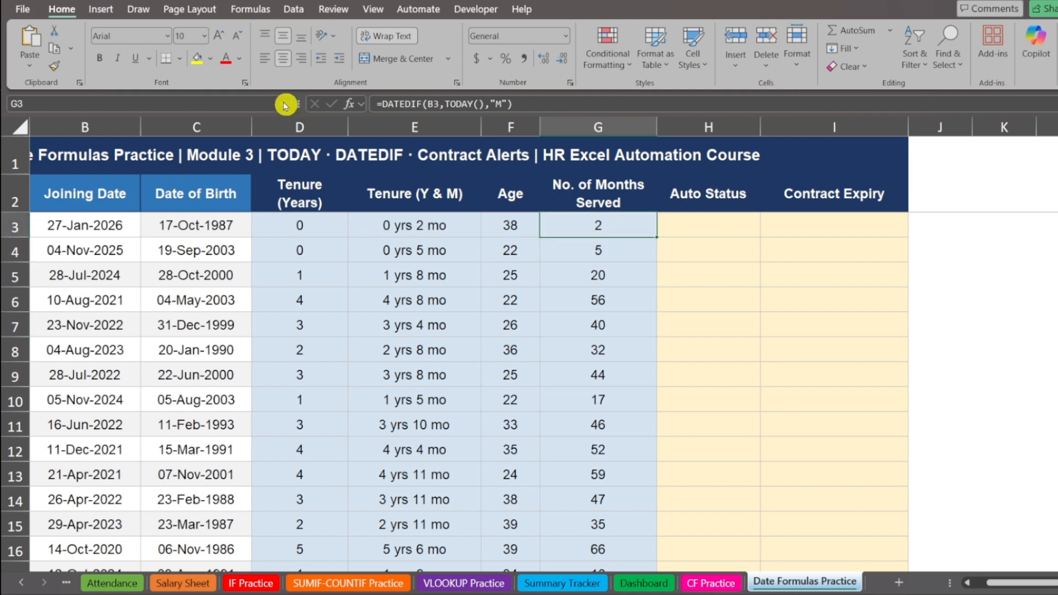
{"action": "left_click", "coordinate": [196, 57]}
{"action": "left_click", "coordinate": [642, 301]}
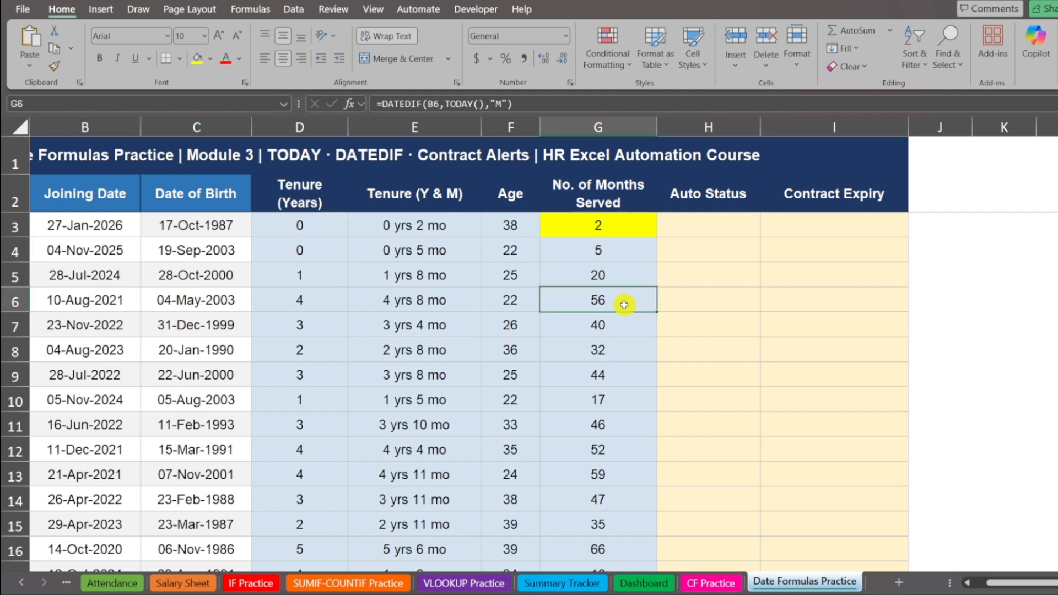
- Undo the yellow fill in G3 and enter =IF(G3<3,"Probation","Confirmed") in the Auto Status cell H3
{"action": "key", "text": "ctrl+z"}
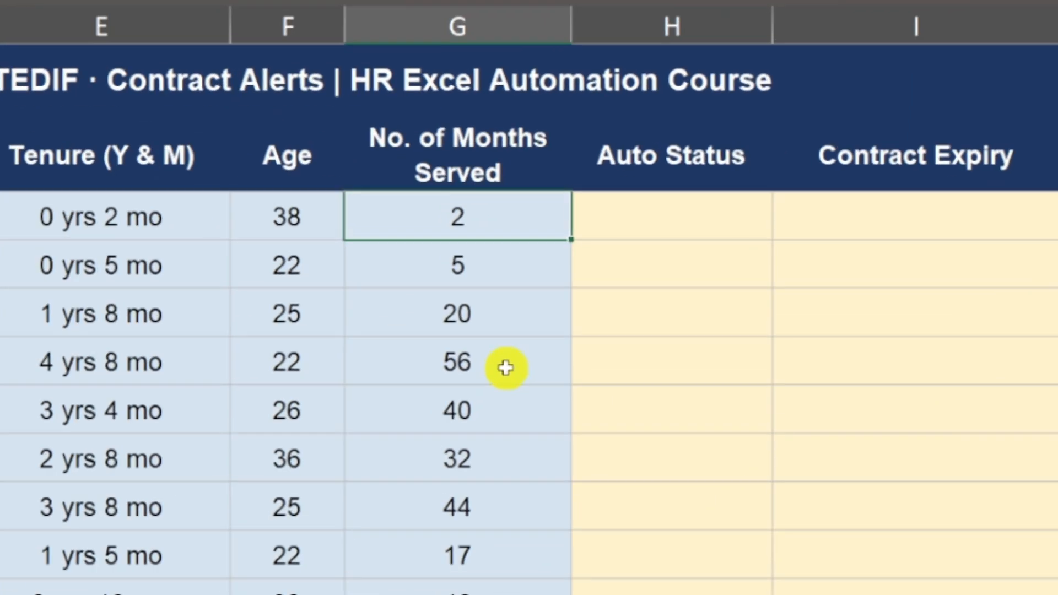
{"action": "left_click", "coordinate": [665, 216]}
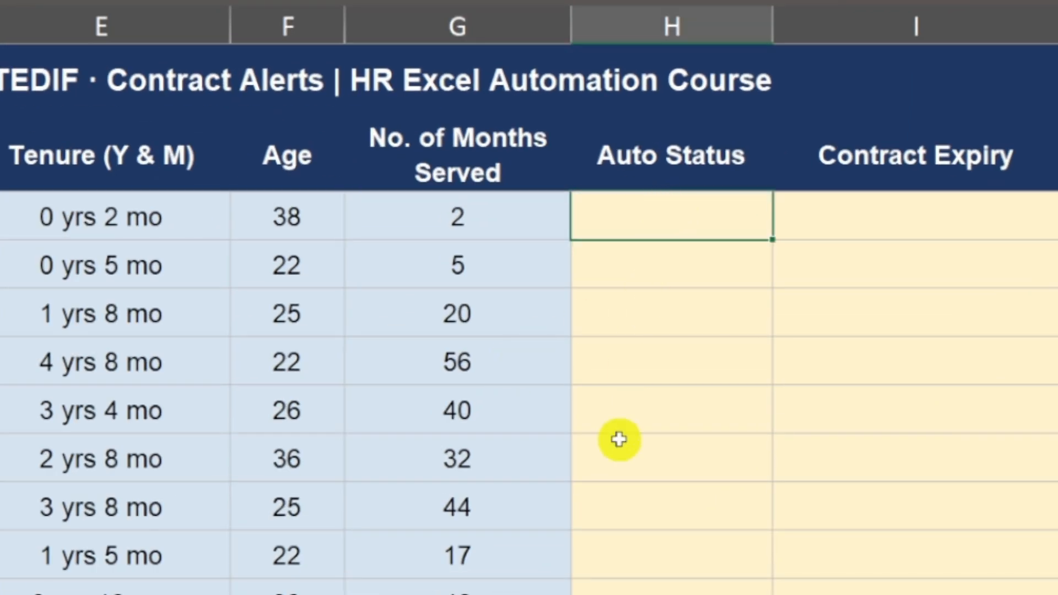
{"action": "type", "text": "=IF"}
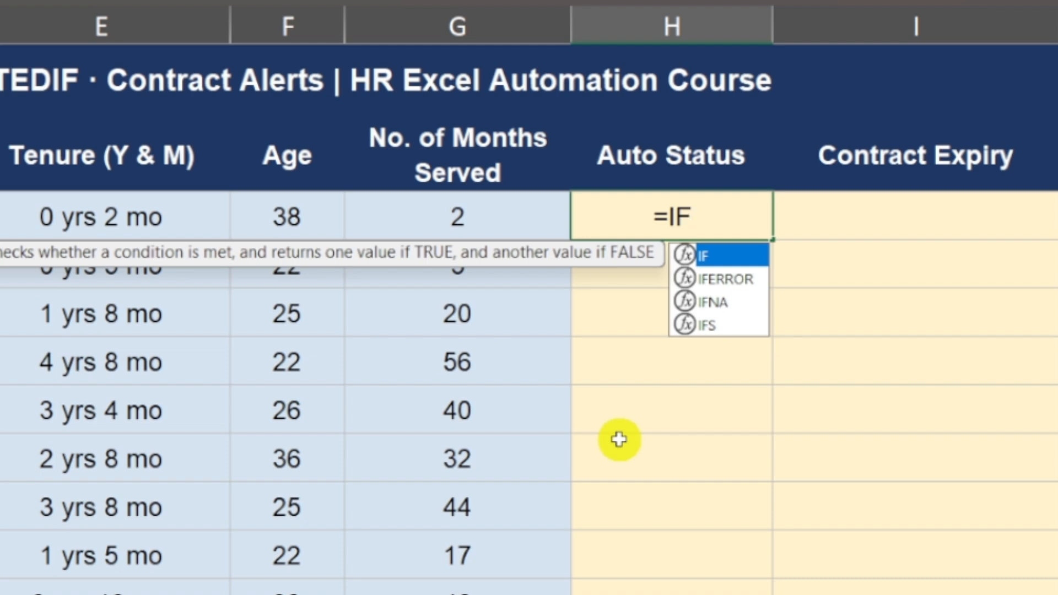
{"action": "type", "text": "("}
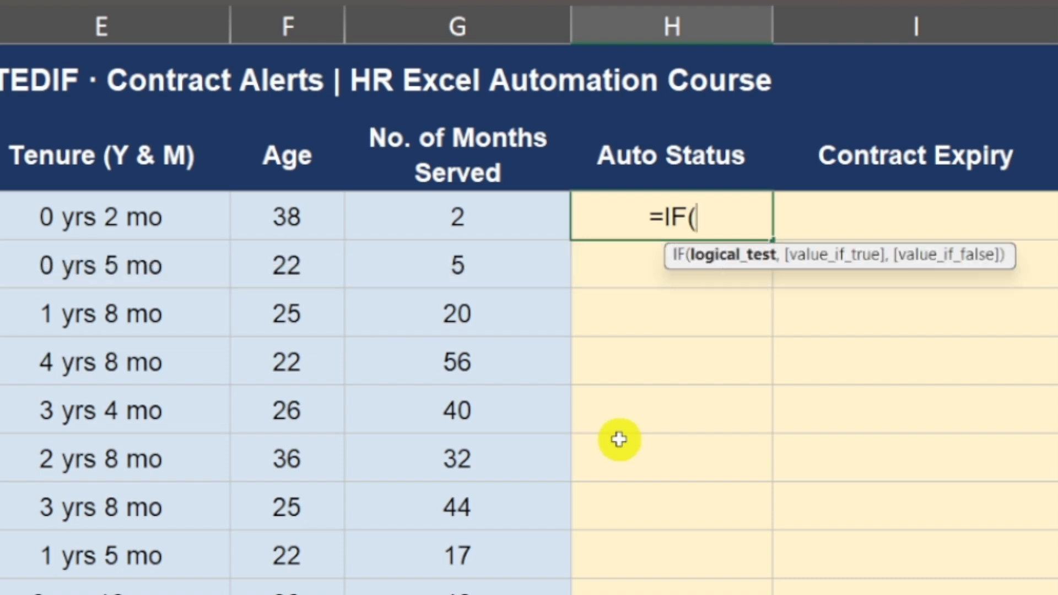
{"action": "left_click", "coordinate": [441, 219]}
{"action": "type", "text": "<3"}
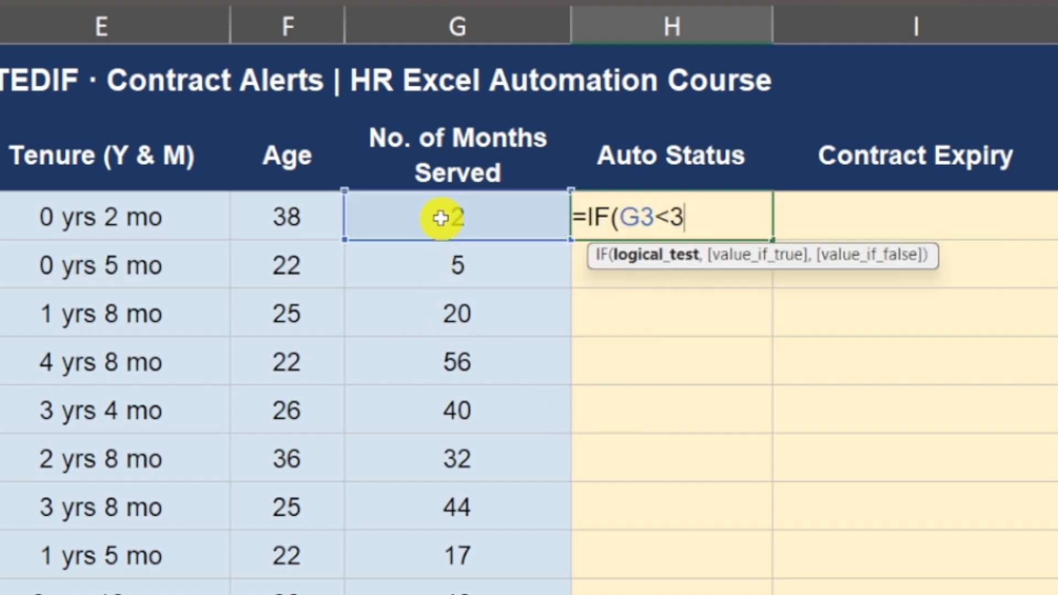
{"action": "type", "text": ",\"P"}
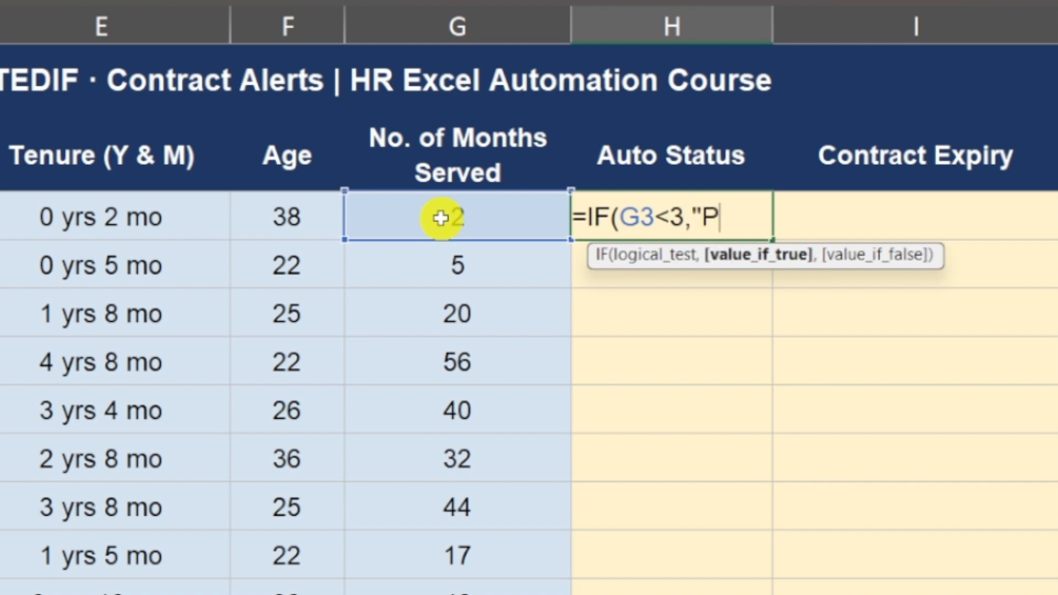
{"action": "type", "text": "robation"}
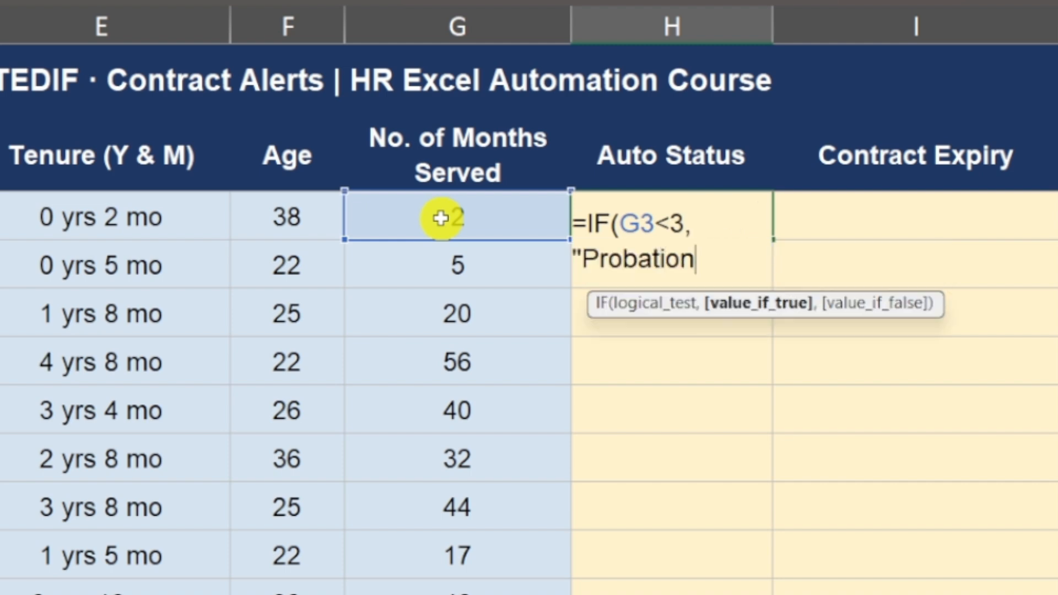
{"action": "type", "text": "\",\"C"}
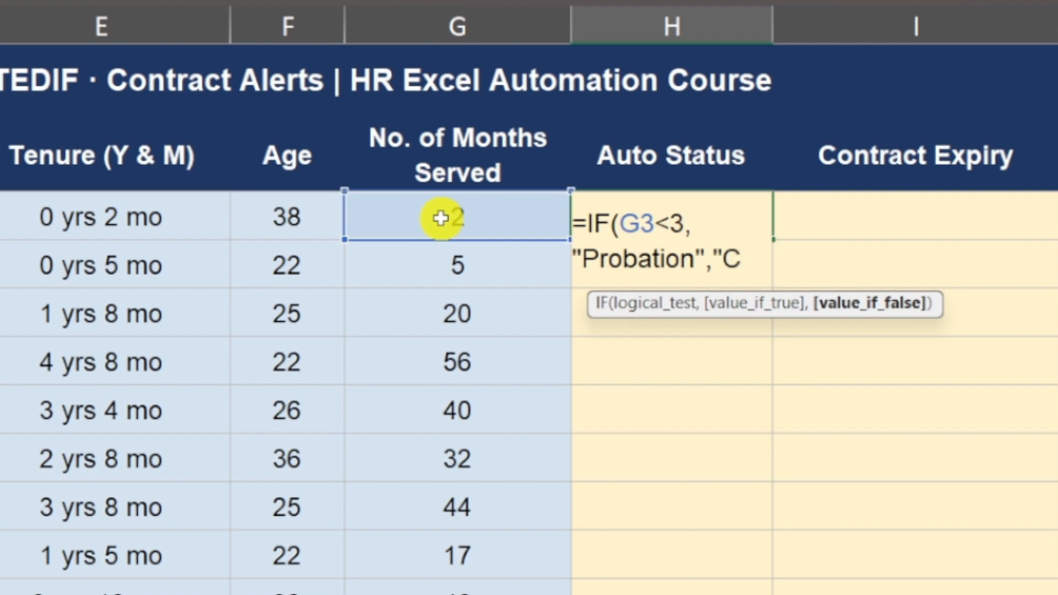
{"action": "type", "text": "onfirmed\""}
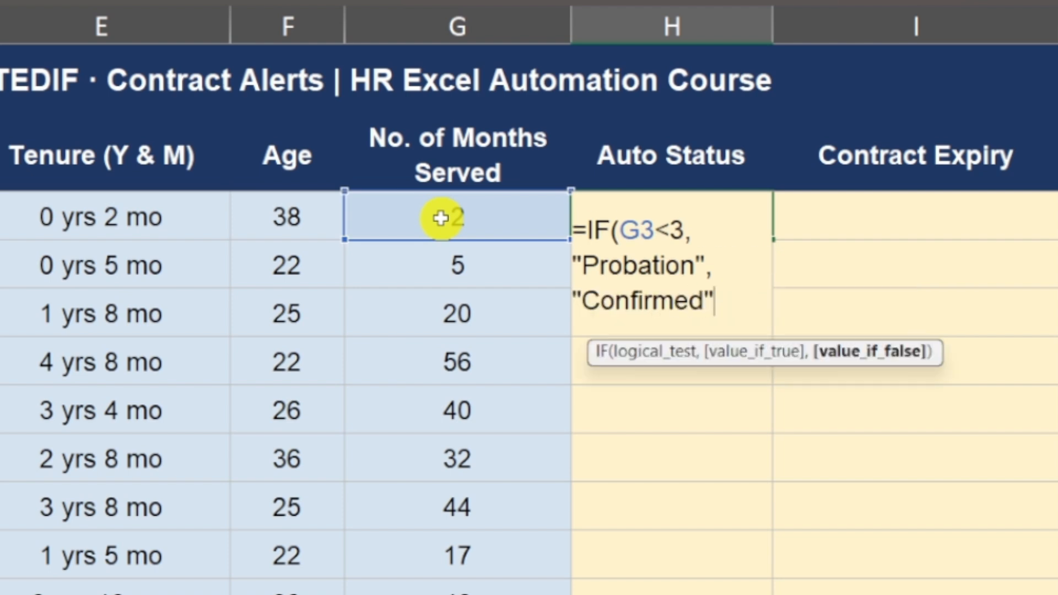
{"action": "type", "text": ")"}
{"action": "key", "text": "Return"}
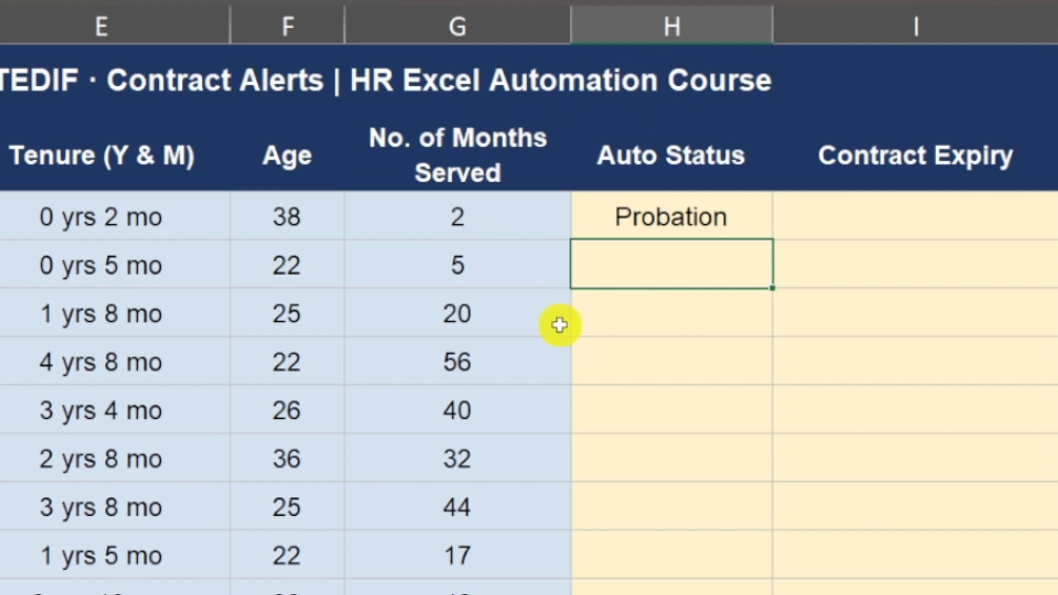
- Copy the Auto Status formula from H3 down through H8
{"action": "left_click", "coordinate": [448, 210]}
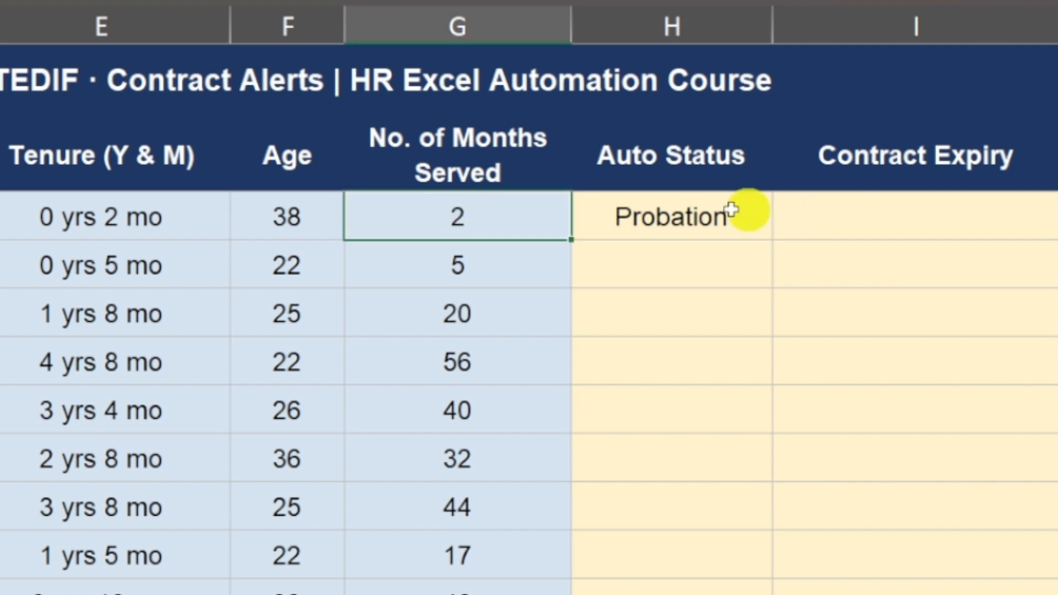
{"action": "left_click", "coordinate": [739, 209]}
{"action": "left_click_drag", "start_coordinate": [768, 274], "coordinate": [770, 468]}
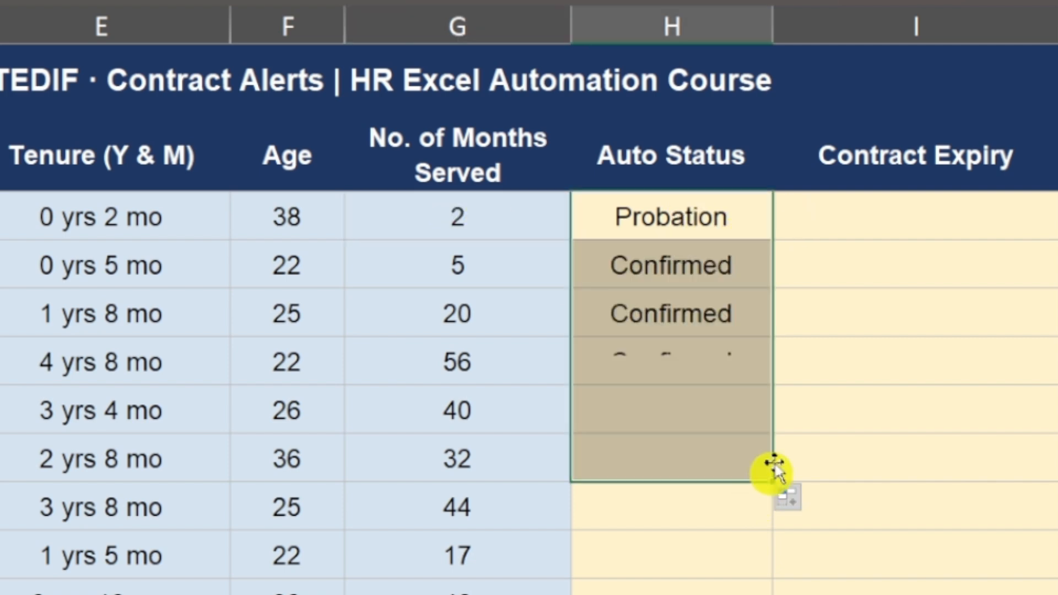
{"action": "left_click", "coordinate": [854, 325]}
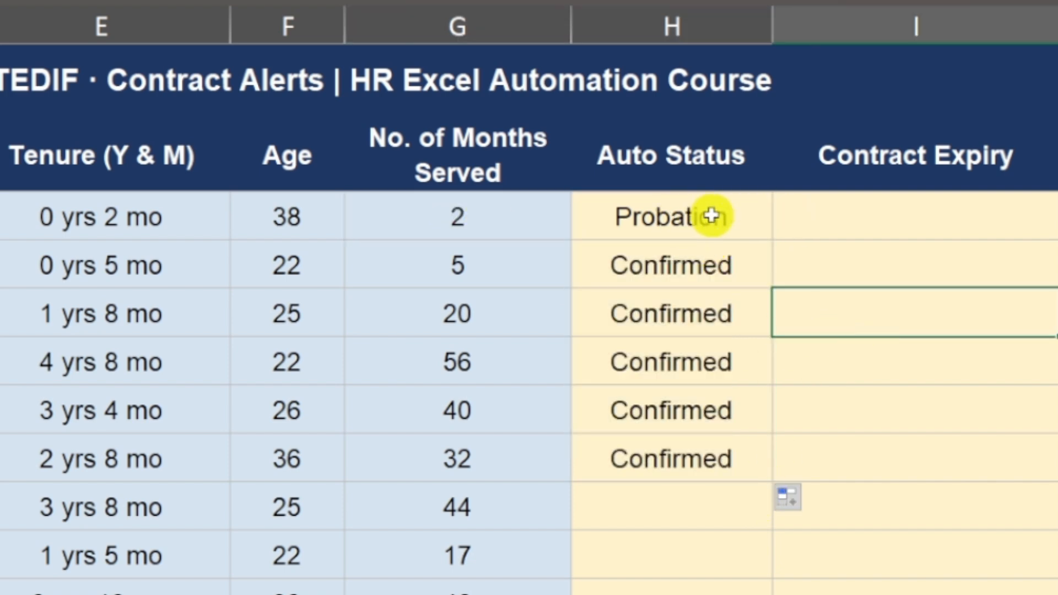
{"action": "left_click_drag", "start_coordinate": [708, 215], "coordinate": [699, 472]}
{"action": "left_click", "coordinate": [778, 334]}
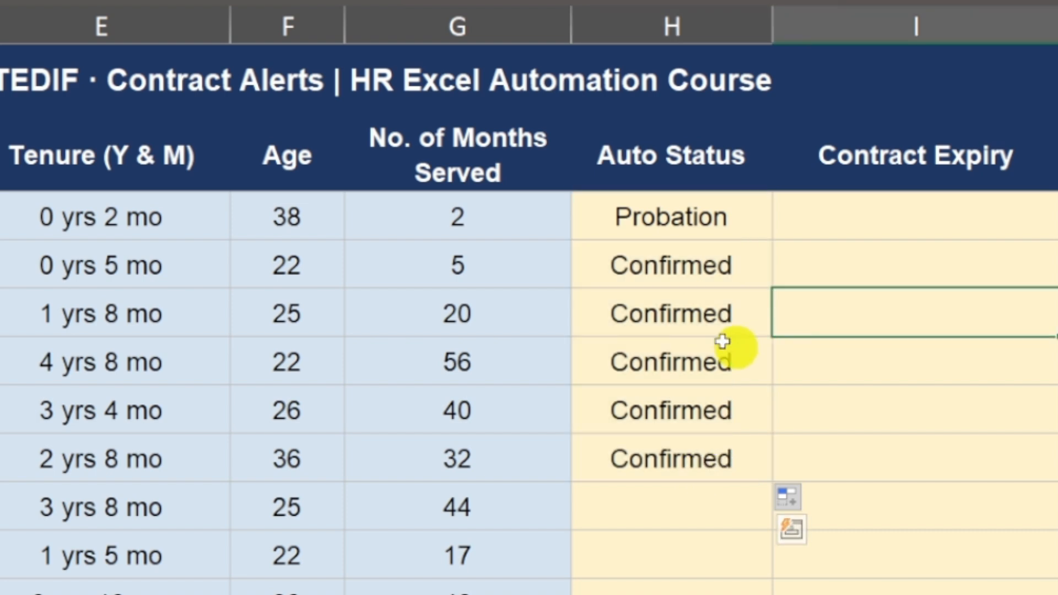
- Change the probation threshold in H3's IF formula to 6 and refill the formula down through H8
{"action": "double_click", "coordinate": [663, 220]}
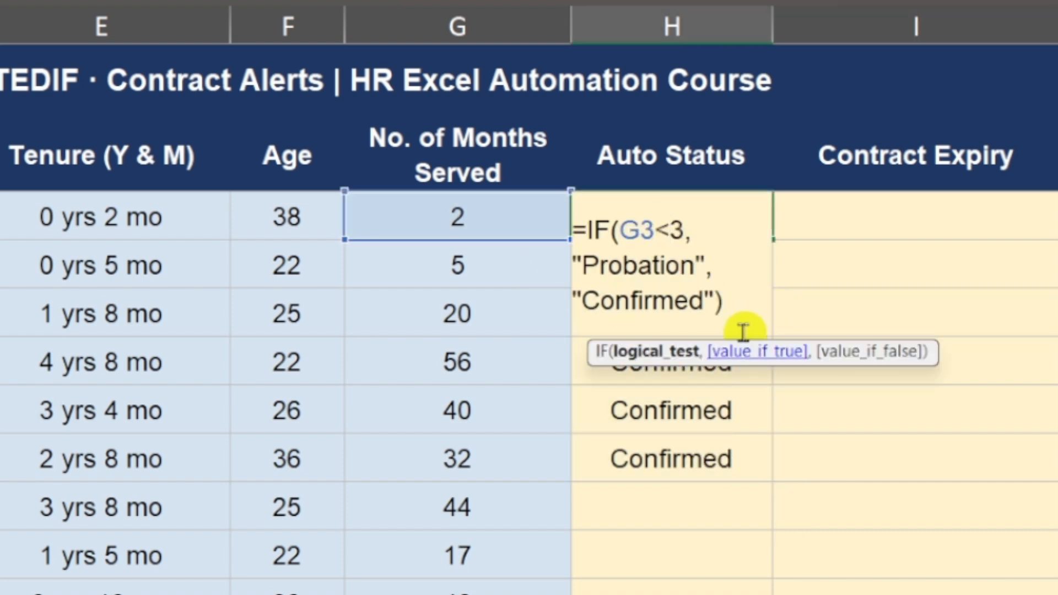
{"action": "double_click", "coordinate": [676, 230]}
{"action": "type", "text": "6"}
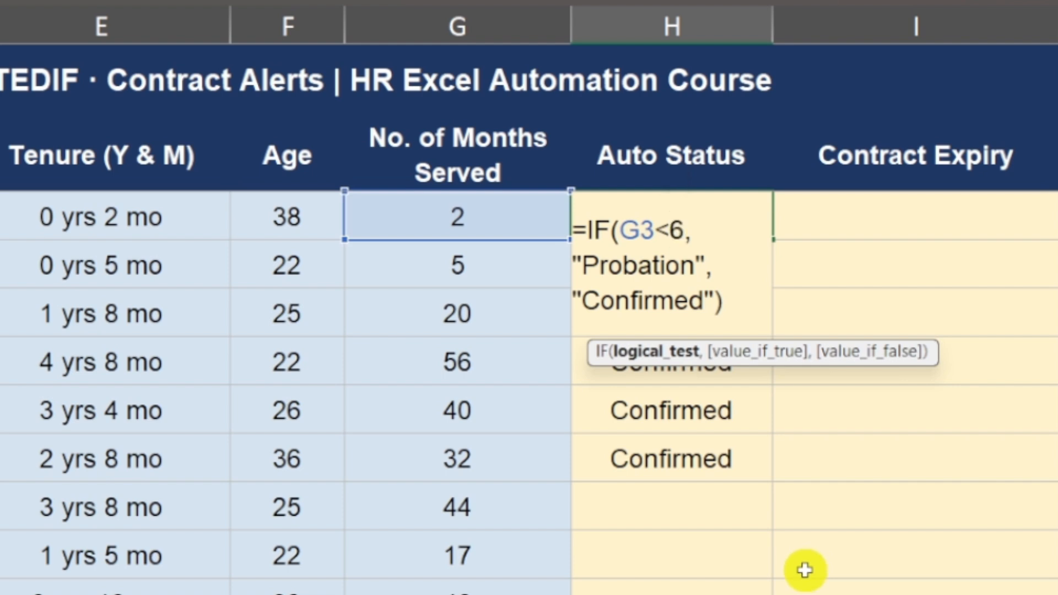
{"action": "key", "text": "Return"}
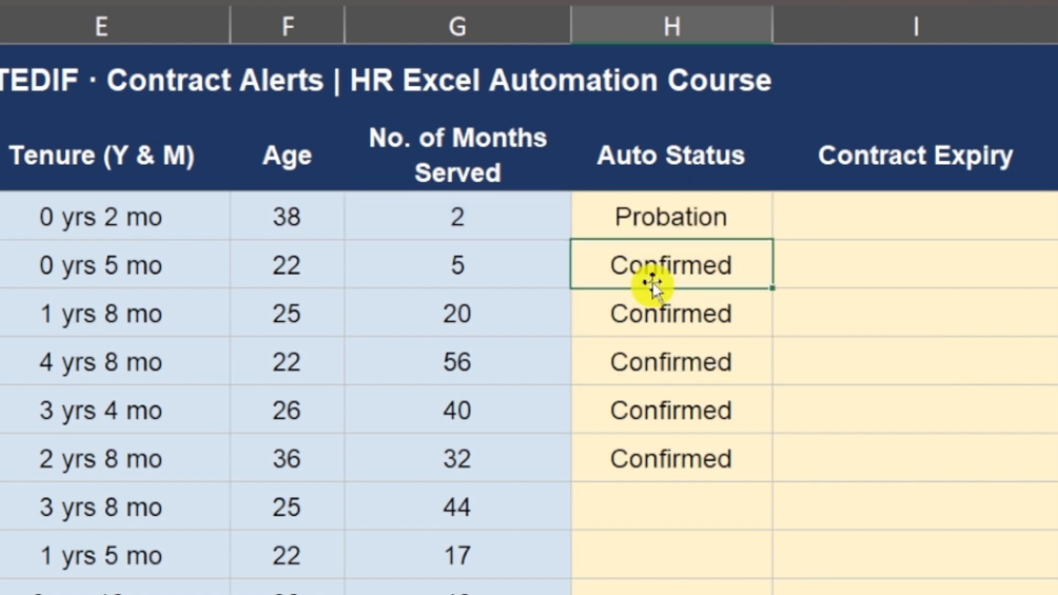
{"action": "left_click", "coordinate": [677, 220]}
{"action": "left_click_drag", "start_coordinate": [771, 241], "coordinate": [737, 474]}
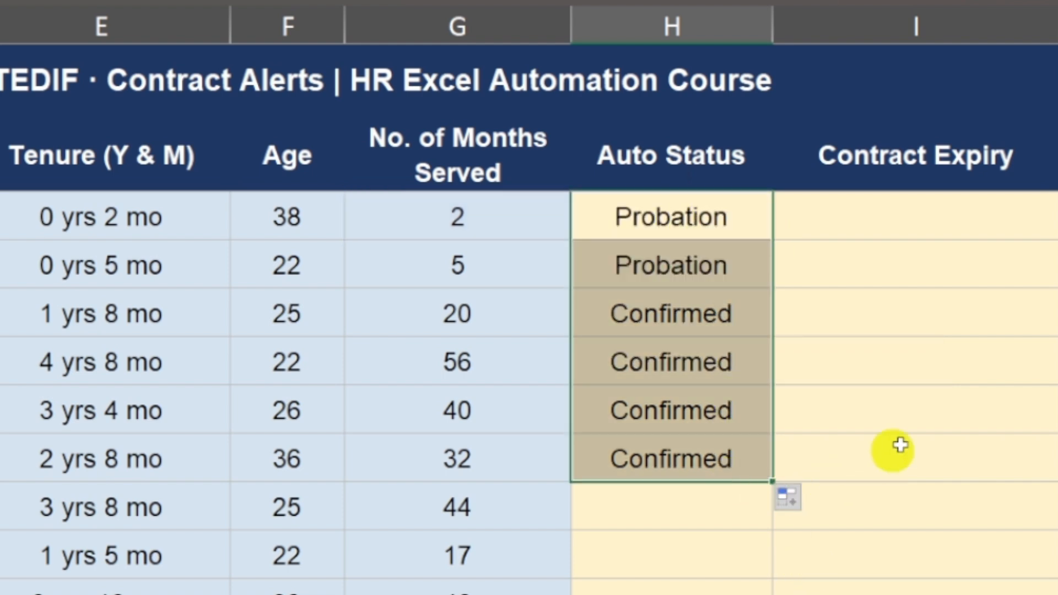
{"action": "left_click", "coordinate": [710, 268]}
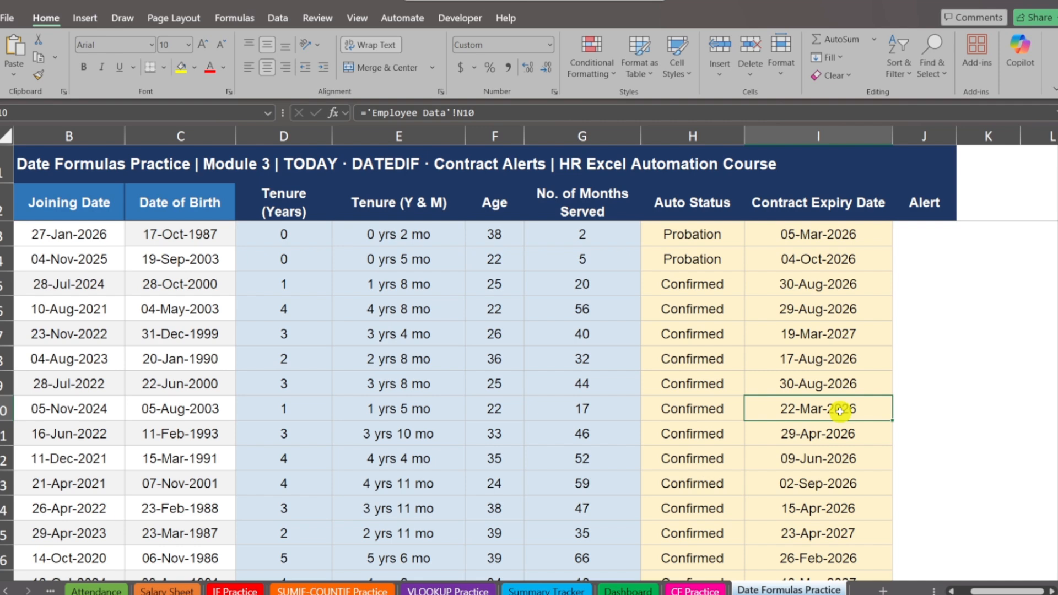
- Examine the Contract Expiry Date column and the adjacent empty Alert column
{"action": "left_click", "coordinate": [836, 330]}
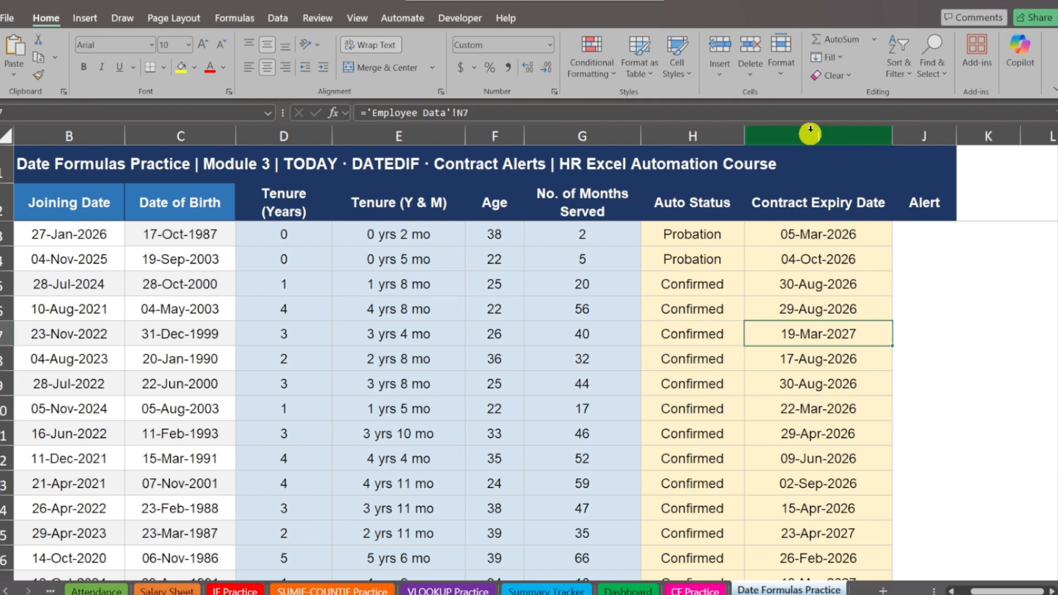
{"action": "left_click", "coordinate": [809, 130]}
{"action": "left_click", "coordinate": [795, 340]}
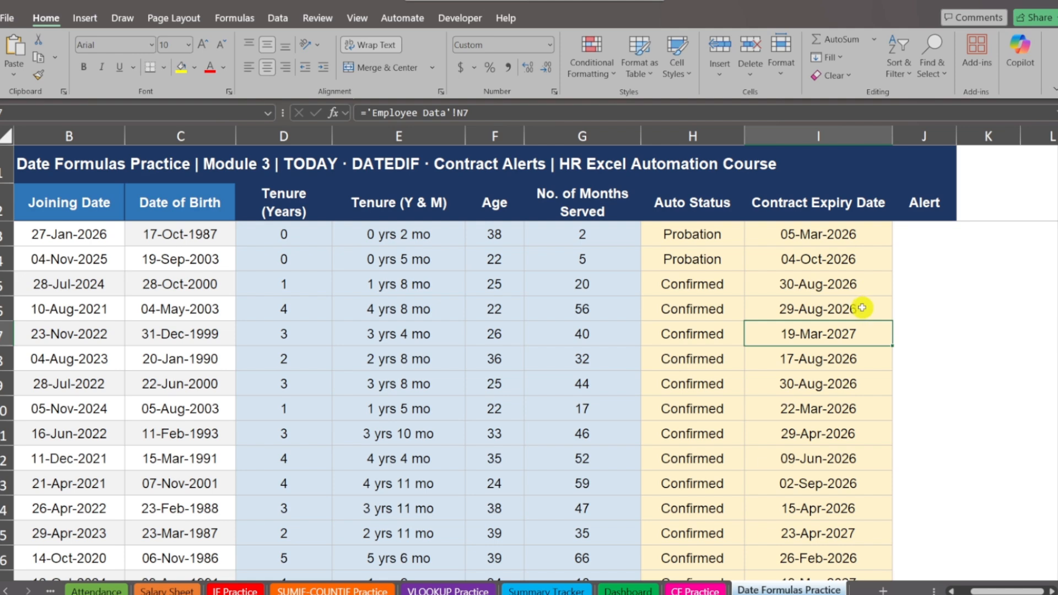
{"action": "left_click", "coordinate": [925, 135]}
{"action": "left_click", "coordinate": [912, 283]}
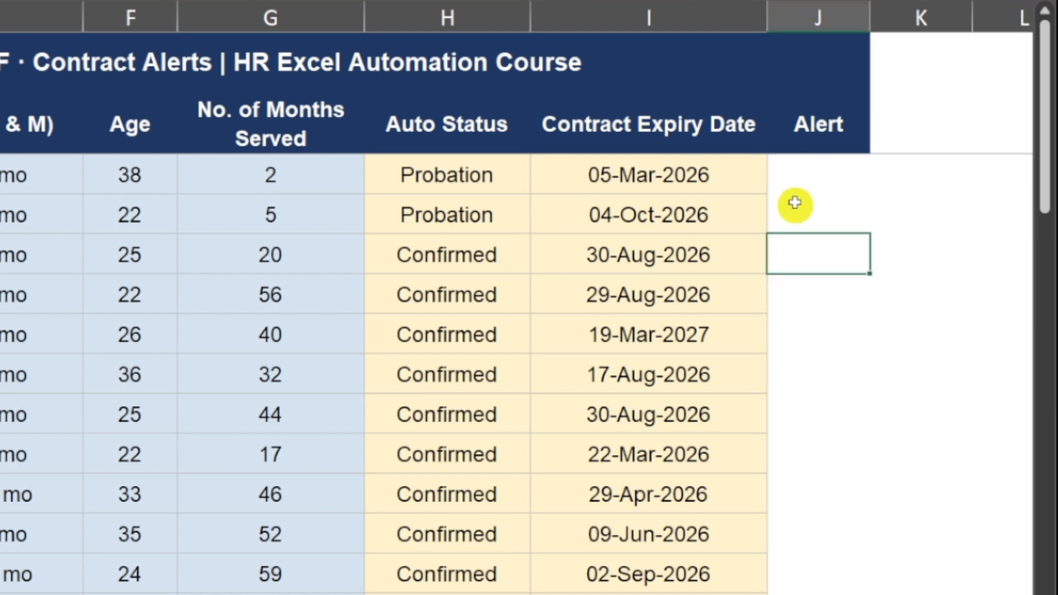
- Enter =IF(I3<=TODAY()+90,"Alert","OK") in the Alert cell J3
{"action": "left_click", "coordinate": [805, 171]}
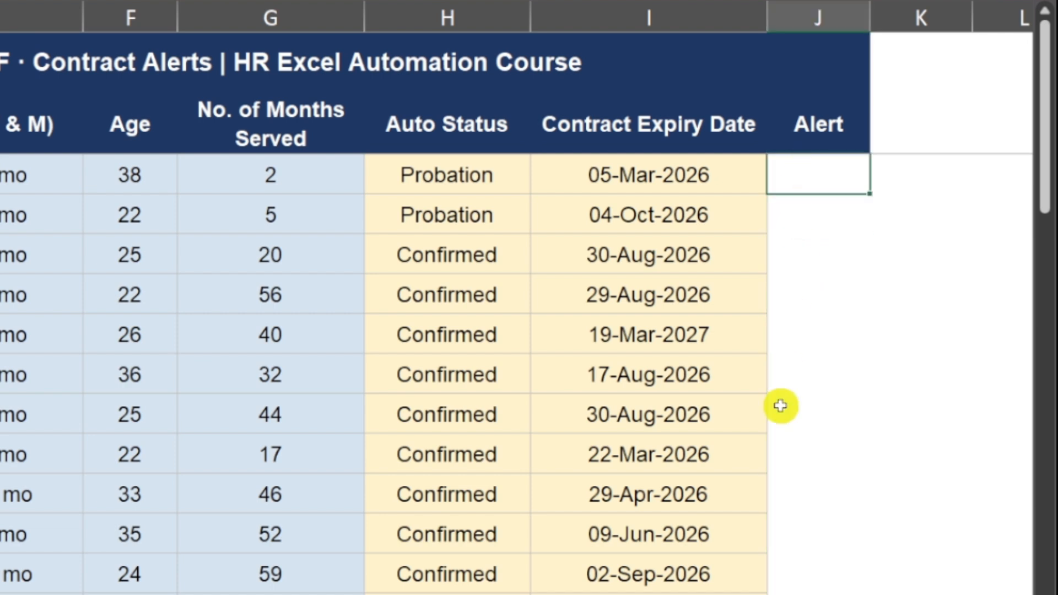
{"action": "type", "text": "=IF("}
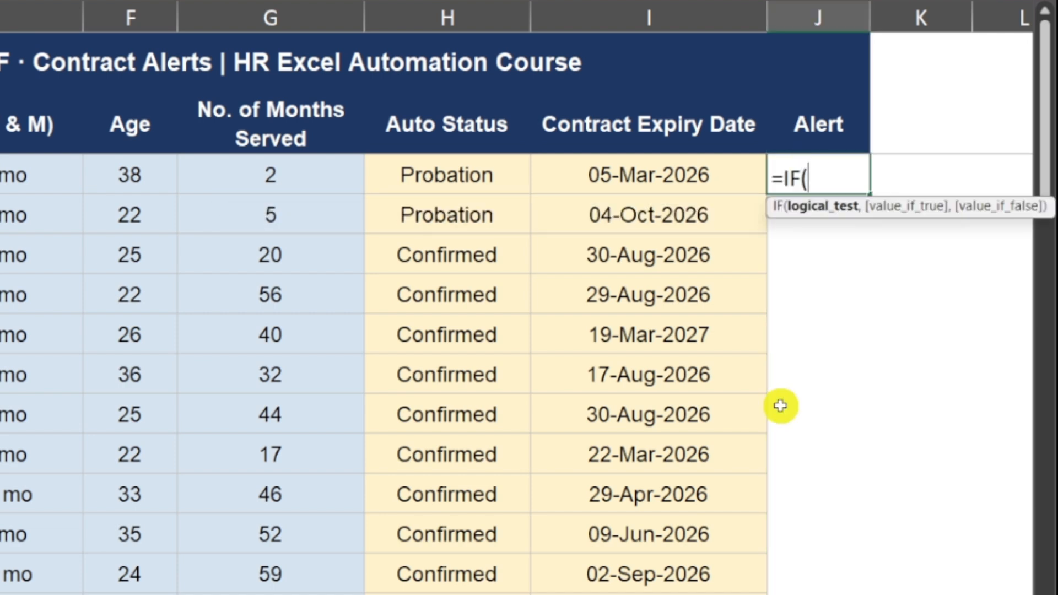
{"action": "type", "text": "I3"}
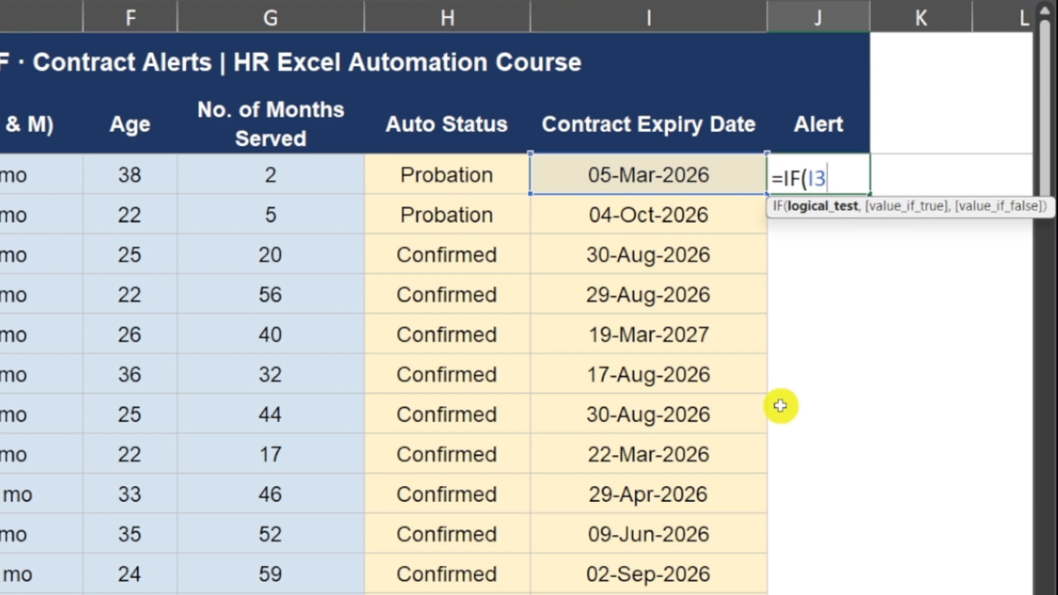
{"action": "type", "text": "<=T"}
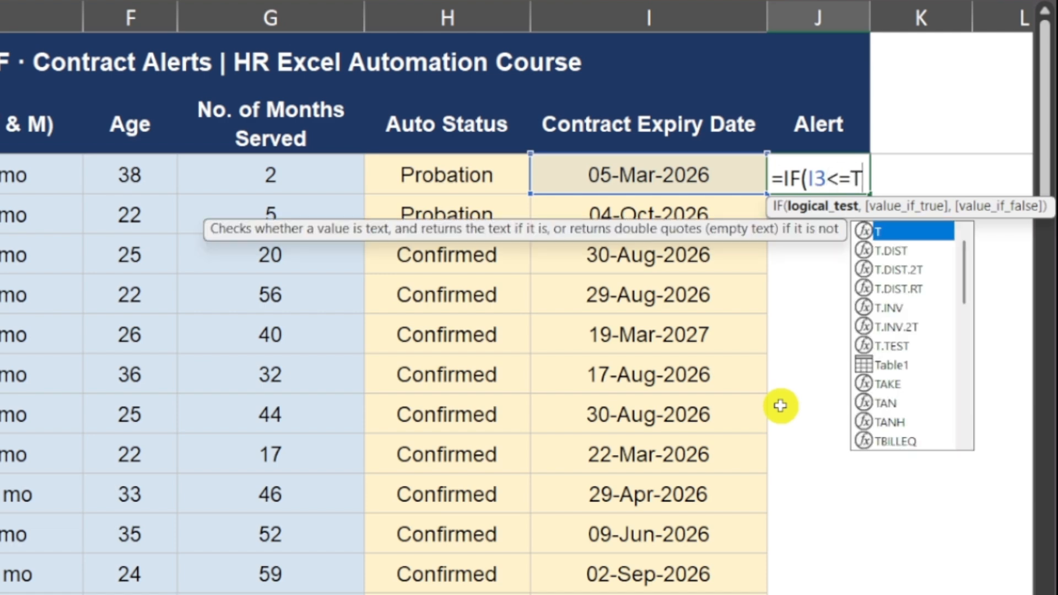
{"action": "type", "text": "ODAY()"}
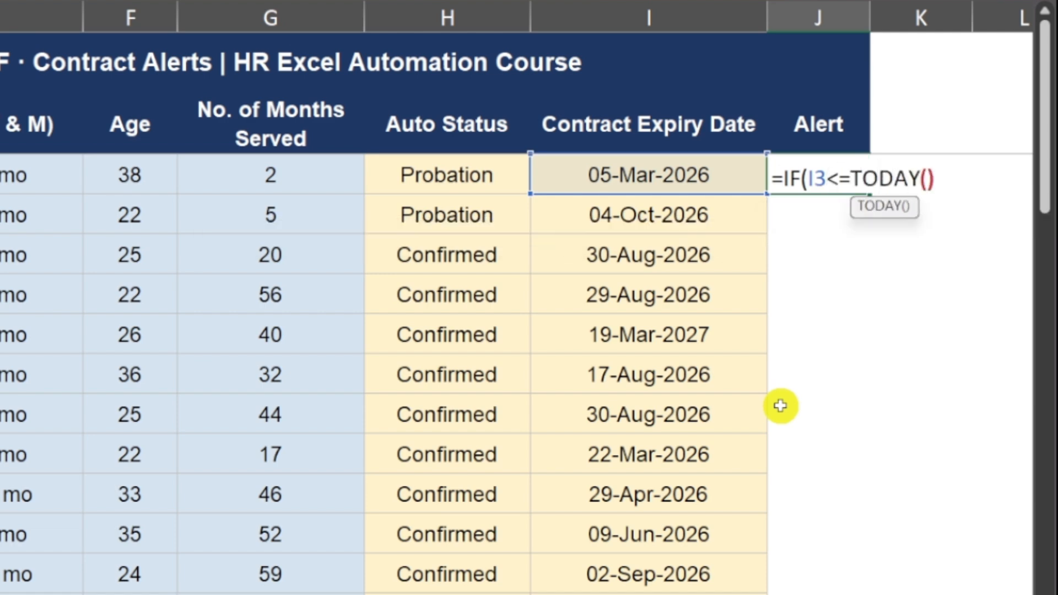
{"action": "type", "text": "+90"}
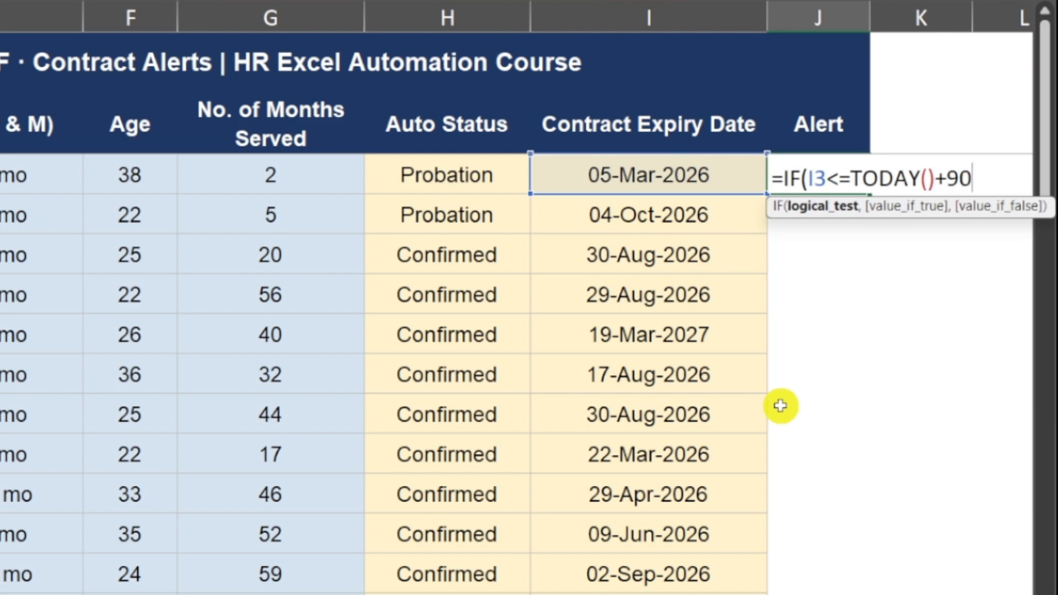
{"action": "type", "text": ",\"Ale"}
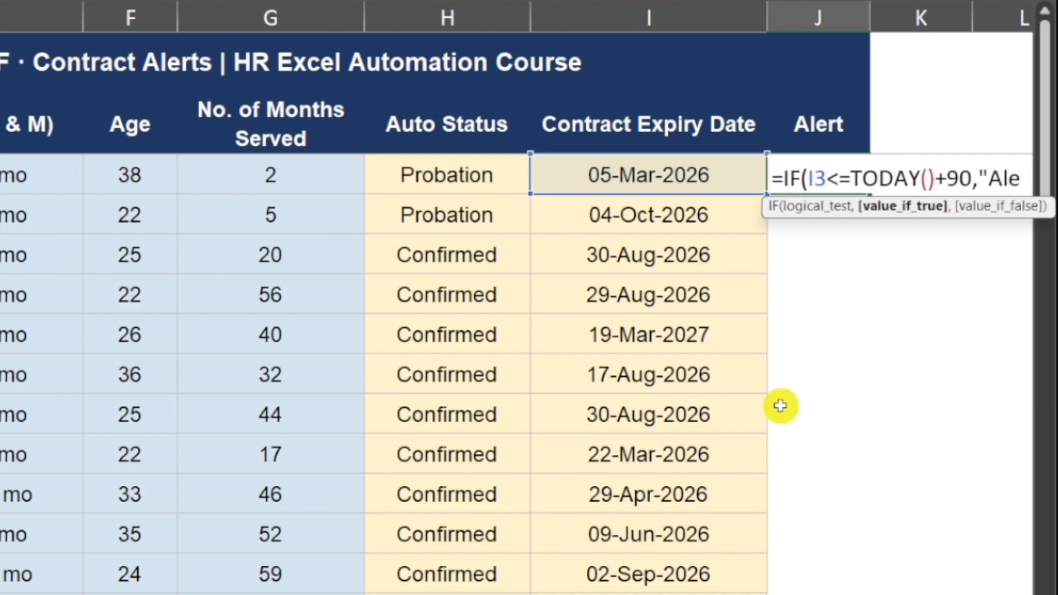
{"action": "type", "text": "rt\",\""}
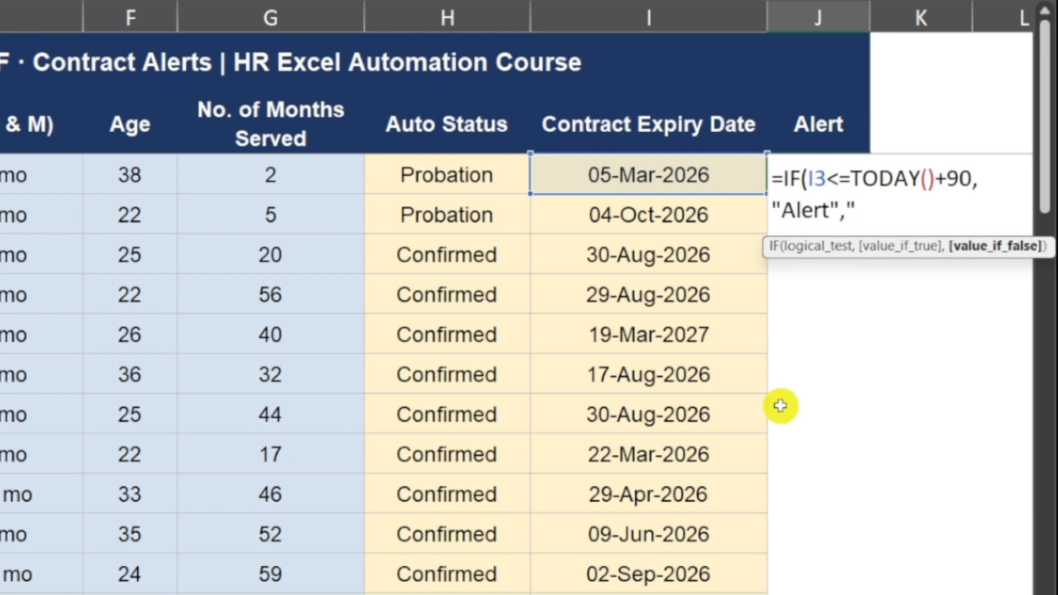
{"action": "type", "text": "OK\")"}
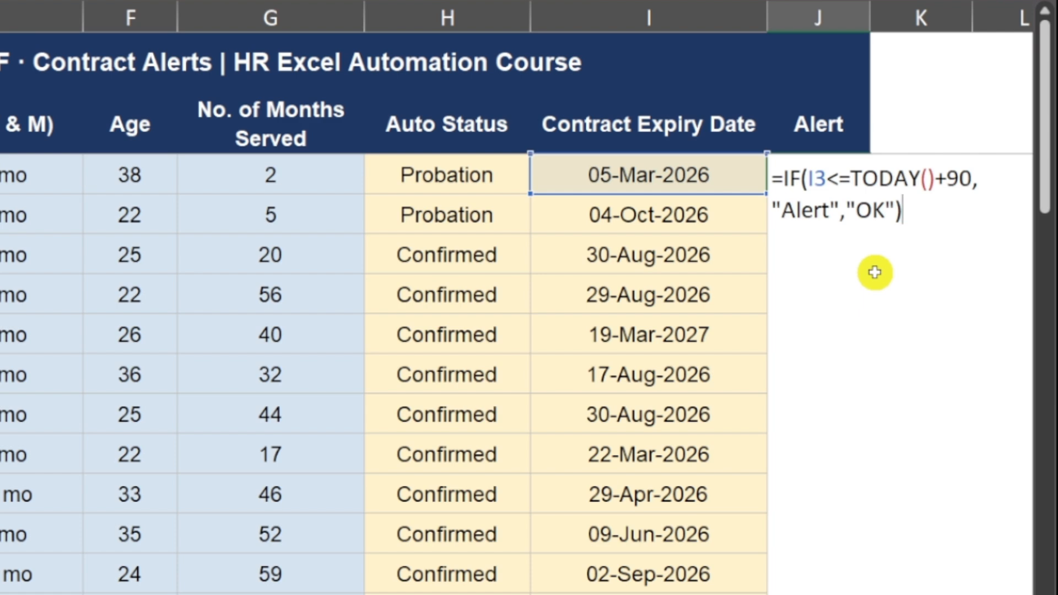
{"action": "key", "text": "Return"}
- Copy the Alert formula from J3 down through J6
{"action": "left_click", "coordinate": [831, 16]}
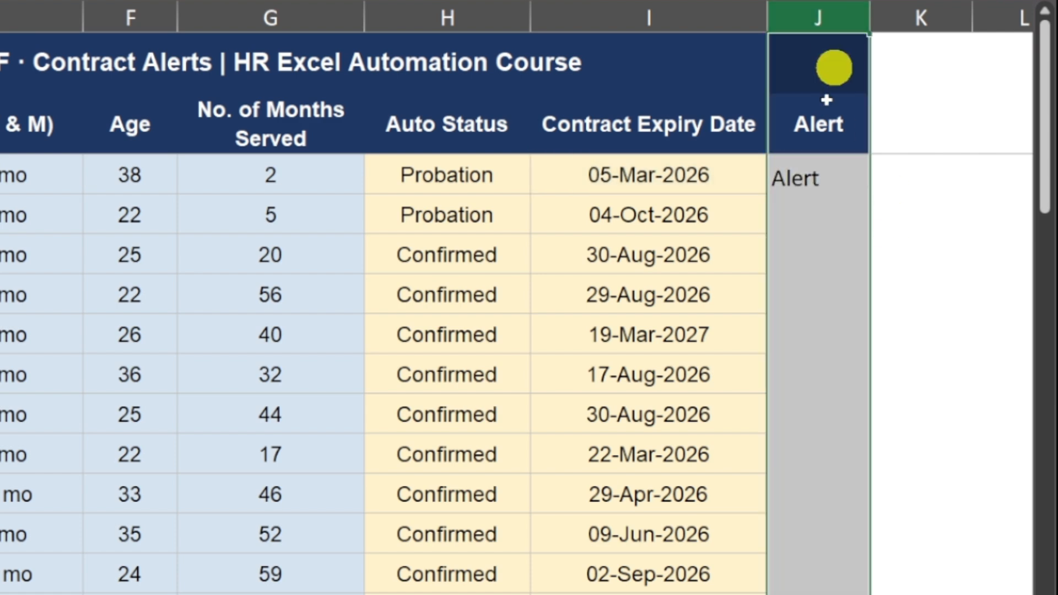
{"action": "left_click", "coordinate": [827, 172]}
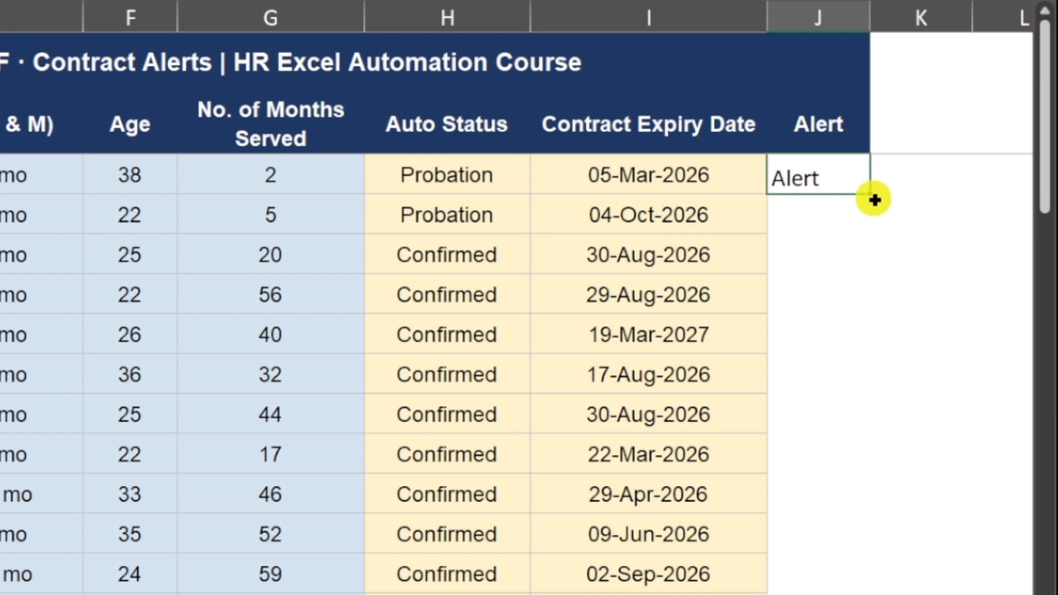
{"action": "left_click_drag", "start_coordinate": [875, 200], "coordinate": [875, 315]}
{"action": "left_click", "coordinate": [848, 451]}
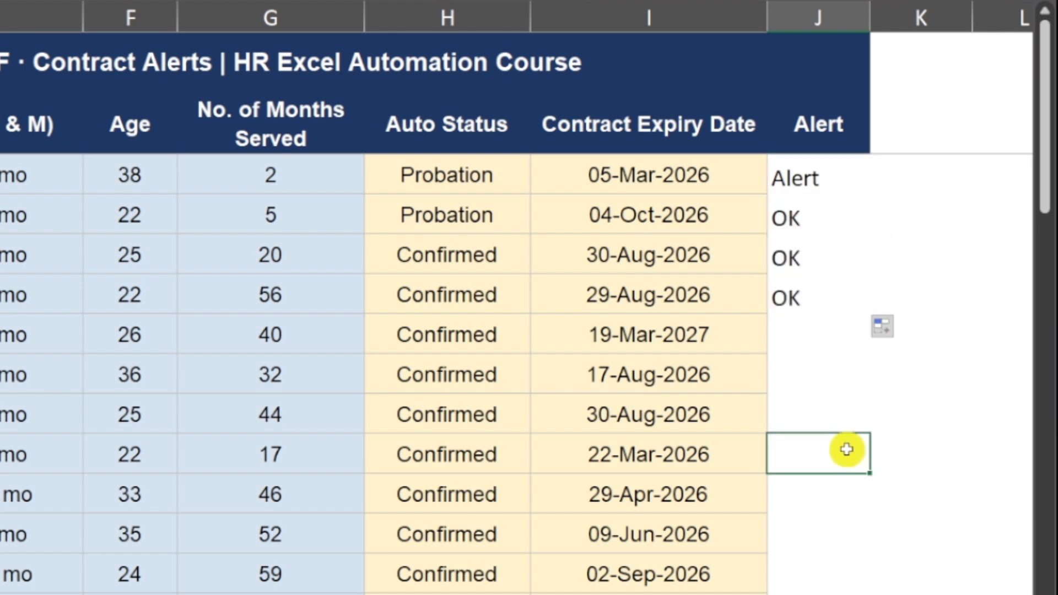
{"action": "left_click", "coordinate": [810, 180]}
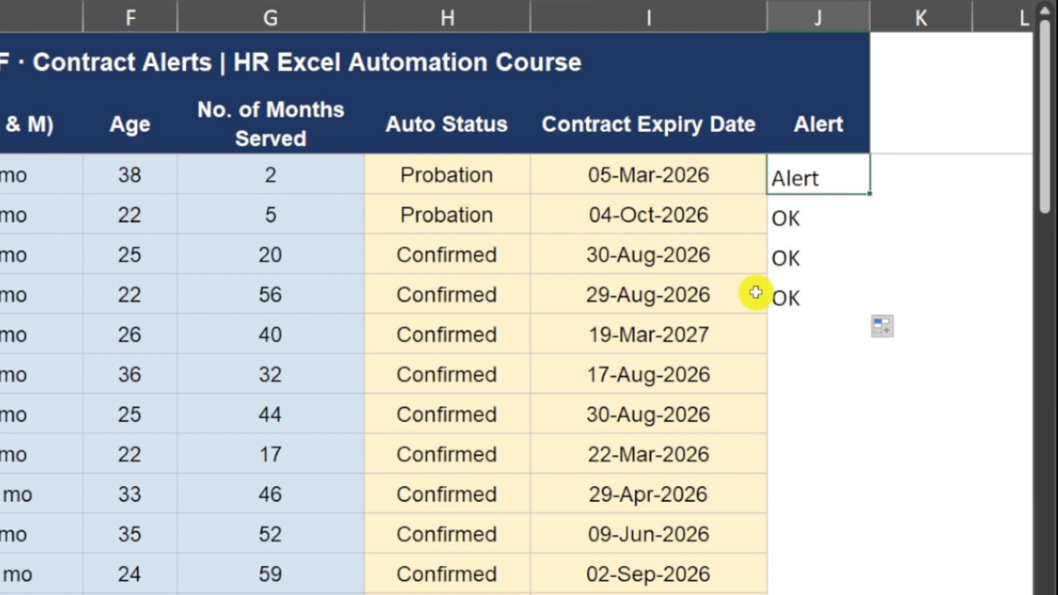
{"action": "left_click", "coordinate": [683, 281]}
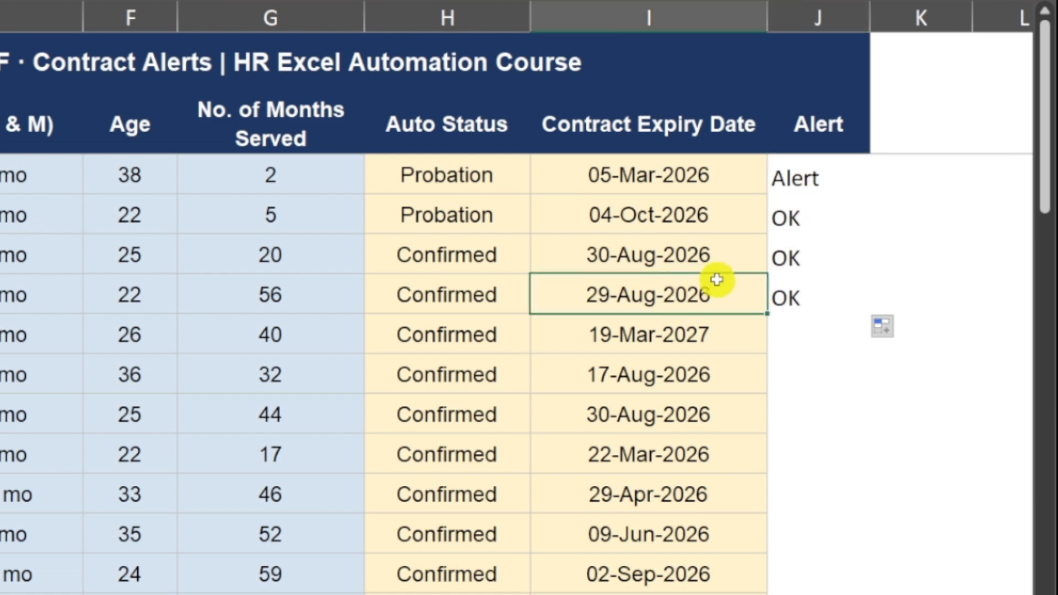
{"action": "left_click", "coordinate": [874, 249]}
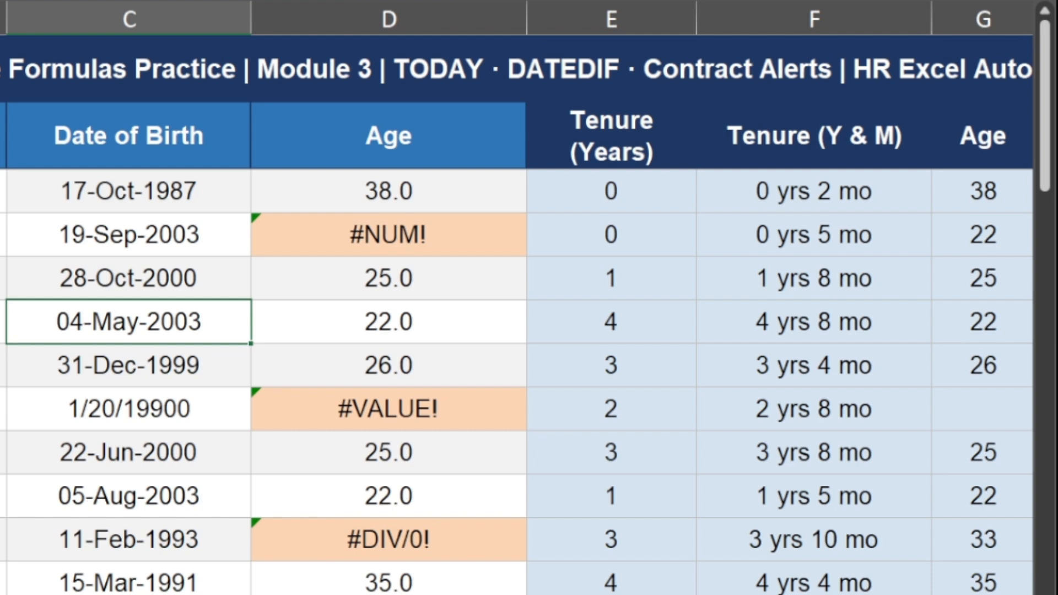
- Examine the Age column D, checking the DATEDIF formula in D3 and the error cells D4, D8 and D11
{"action": "left_click", "coordinate": [378, 19]}
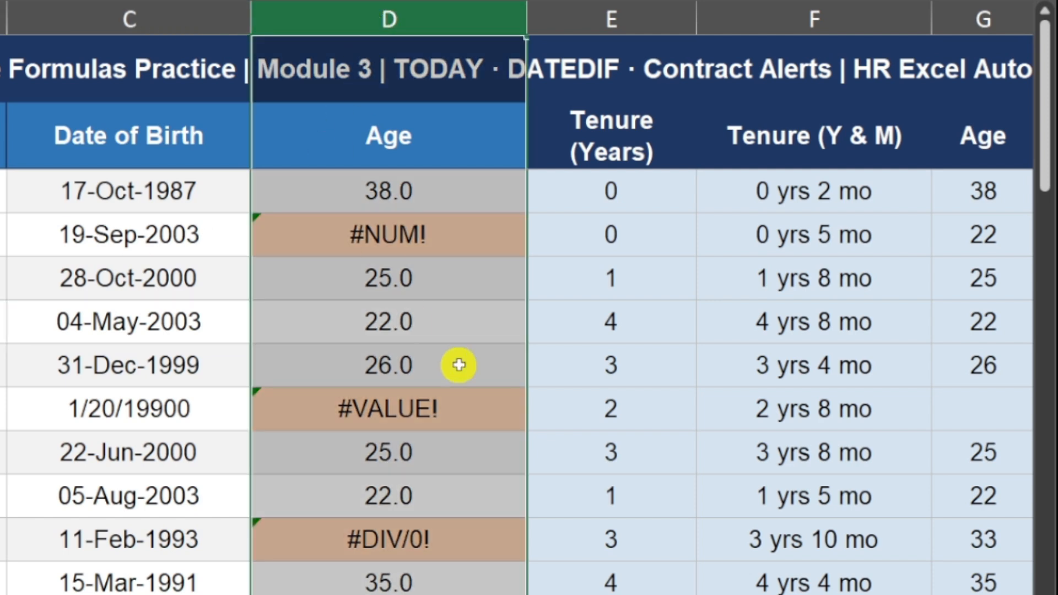
{"action": "left_click", "coordinate": [462, 298]}
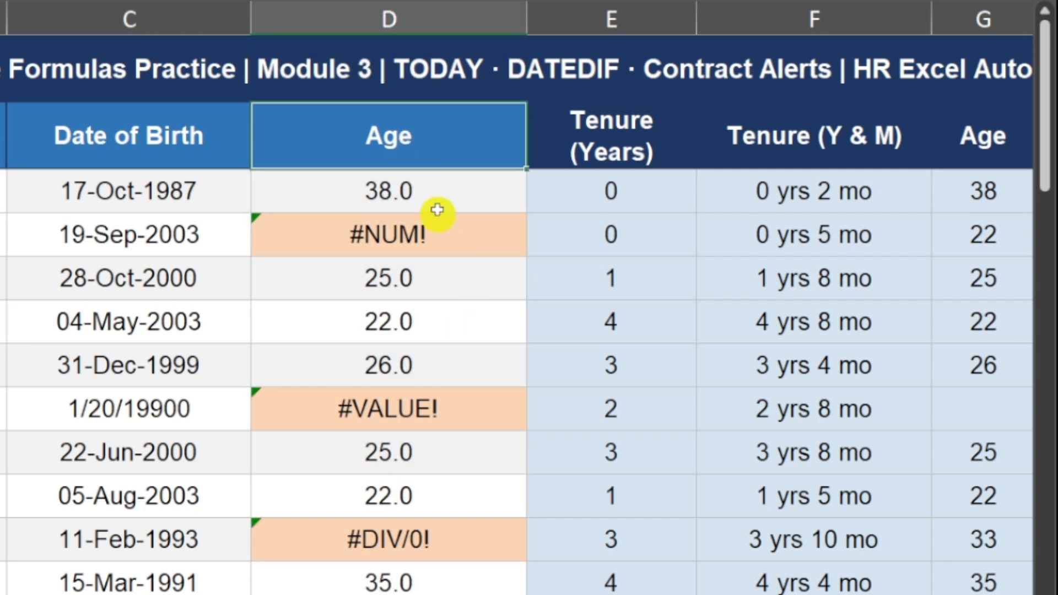
{"action": "left_click", "coordinate": [428, 191]}
{"action": "double_click", "coordinate": [430, 193]}
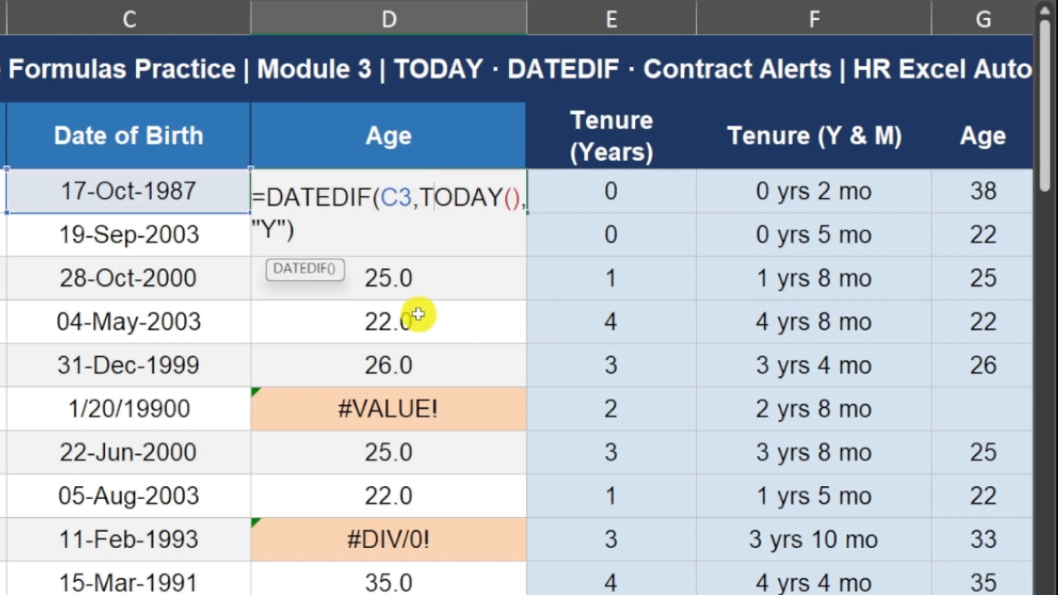
{"action": "key", "text": "Escape"}
{"action": "left_click", "coordinate": [479, 330]}
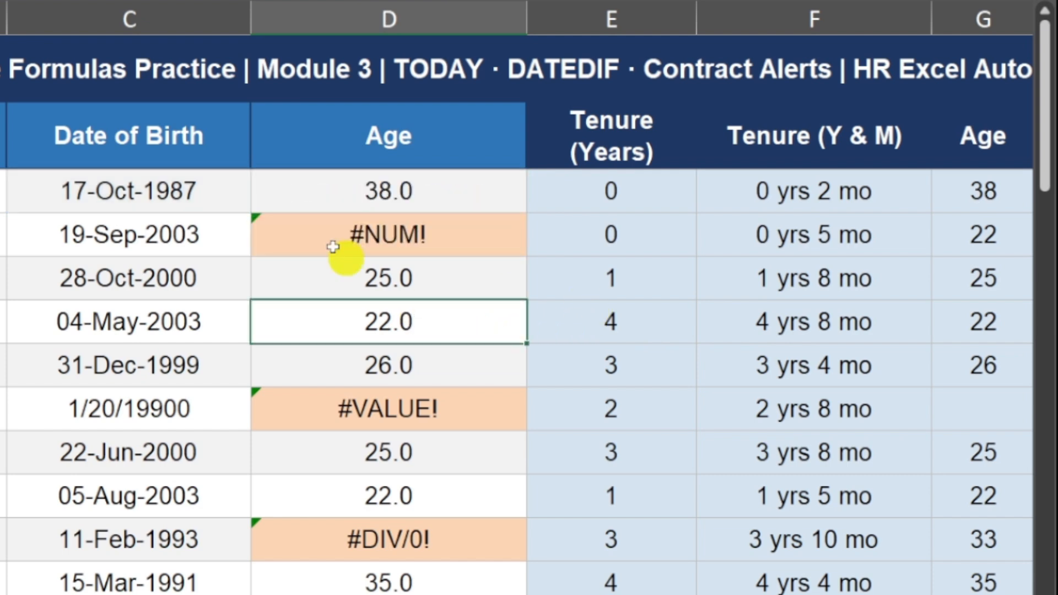
{"action": "left_click", "coordinate": [310, 237]}
{"action": "left_click", "coordinate": [314, 413]}
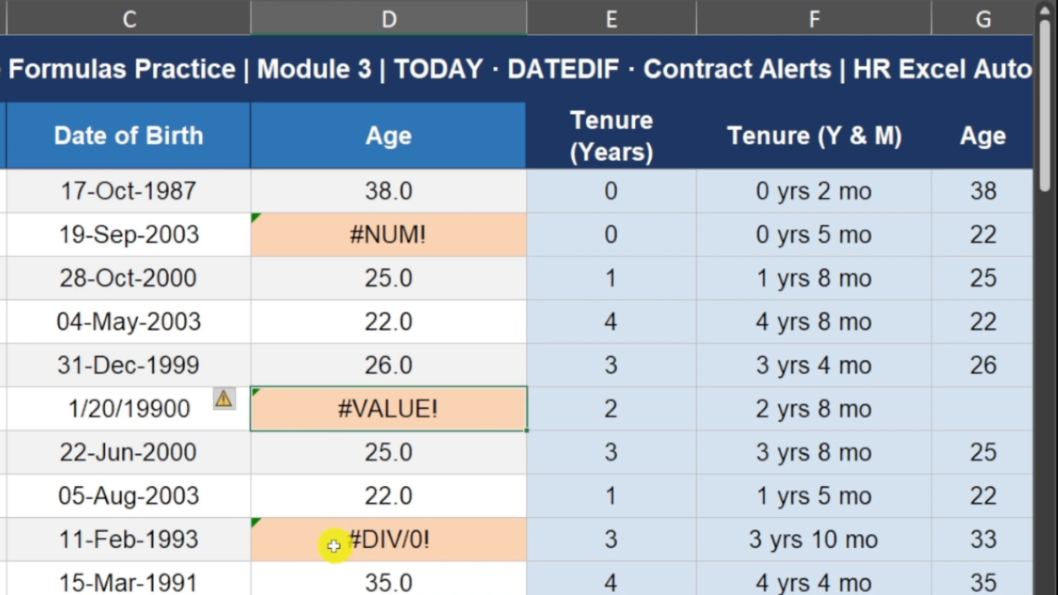
{"action": "left_click", "coordinate": [331, 544]}
{"action": "left_click", "coordinate": [198, 337]}
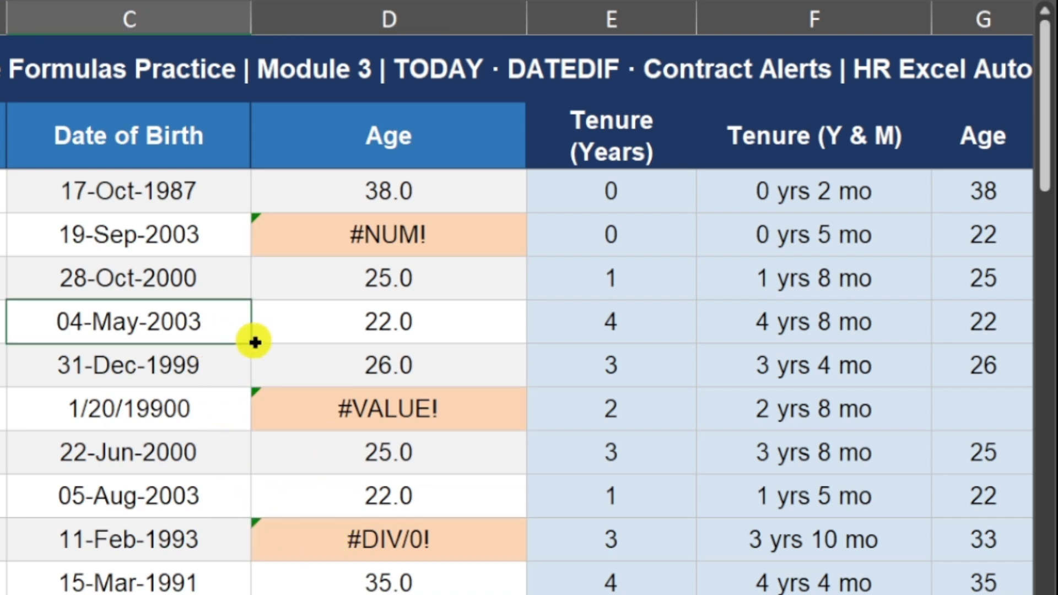
{"action": "left_click", "coordinate": [272, 306]}
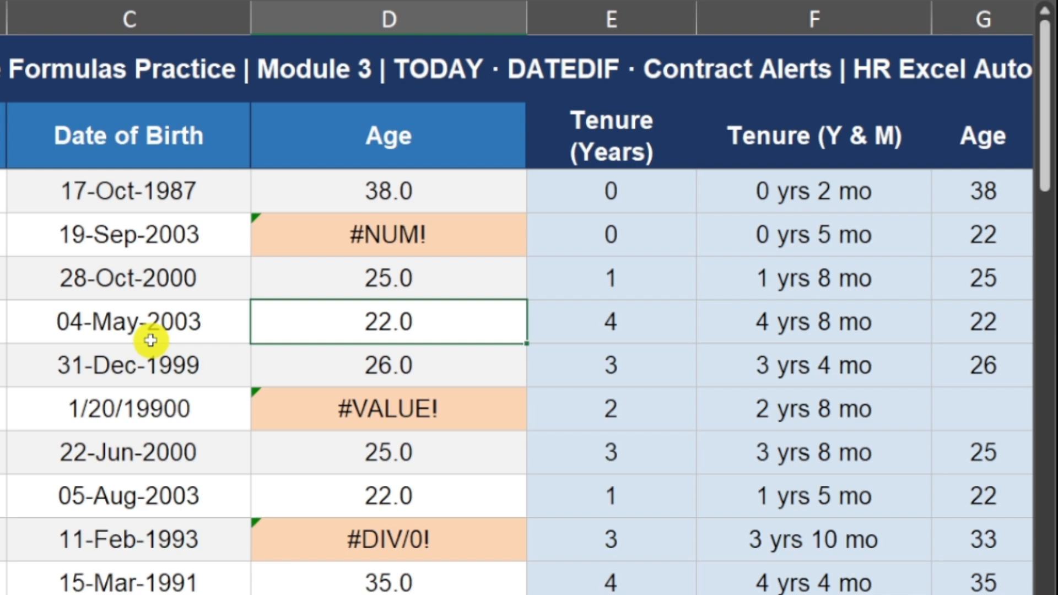
- Wrap the DATEDIF formula in D4 in IFERROR with an empty string as fallback: =IFERROR(DATEDIF(TODAY(),C4,"Y"),"")
{"action": "double_click", "coordinate": [273, 237]}
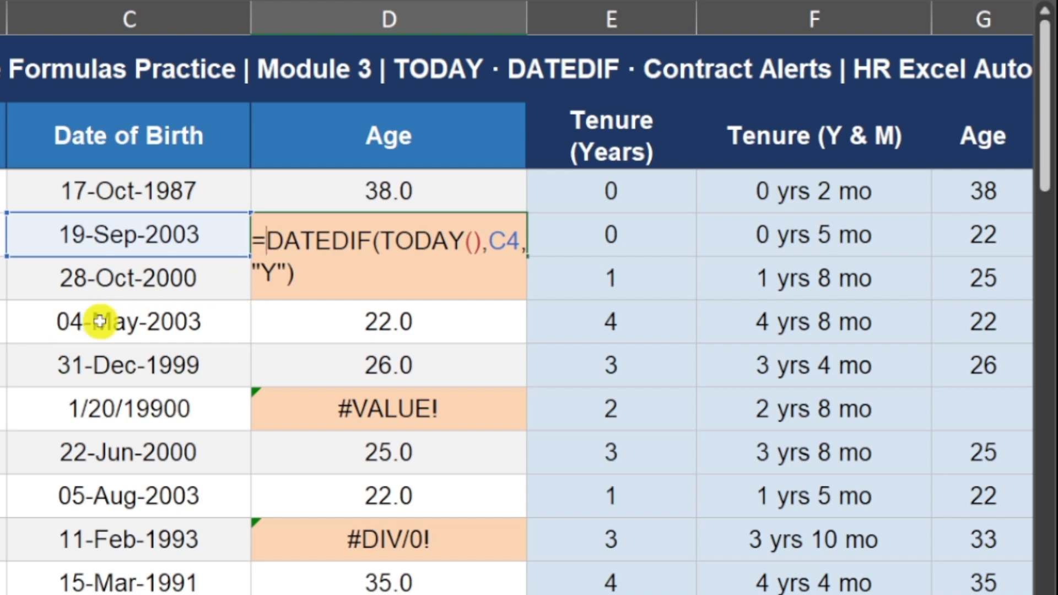
{"action": "type", "text": "IFERROR"}
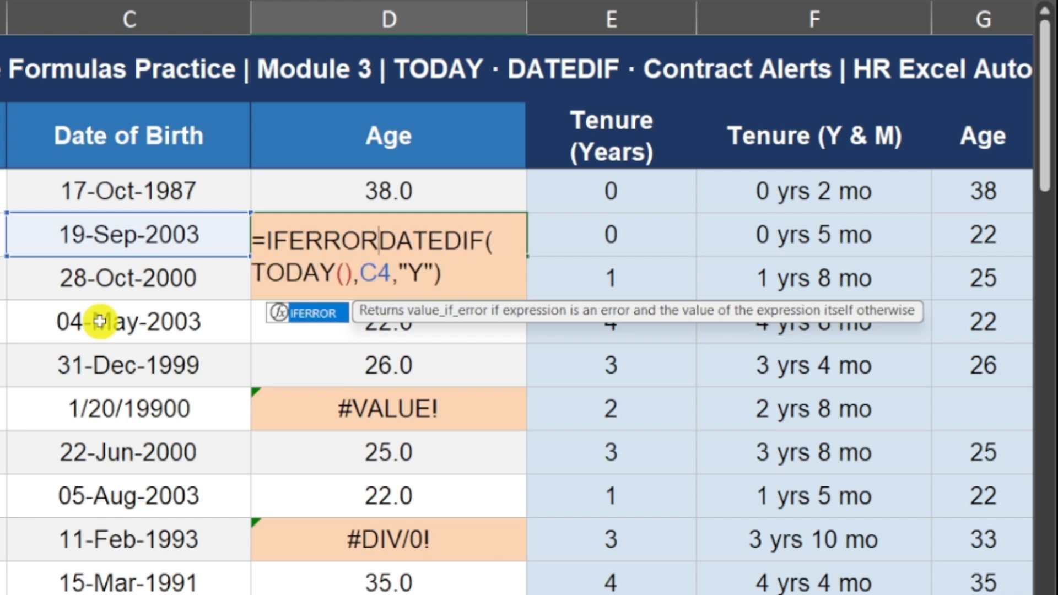
{"action": "type", "text": "("}
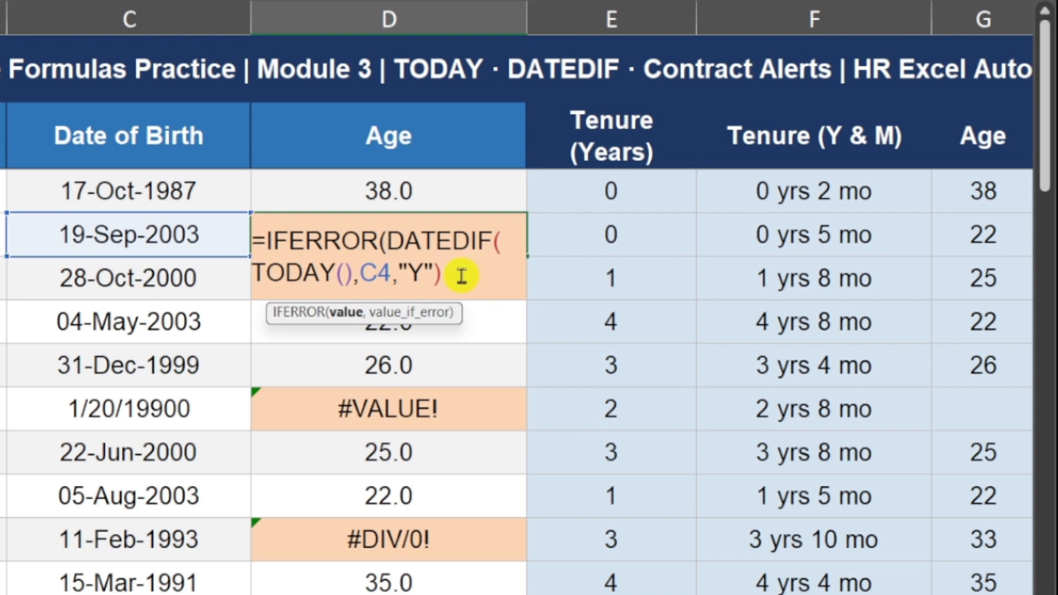
{"action": "type", "text": ",\"\""}
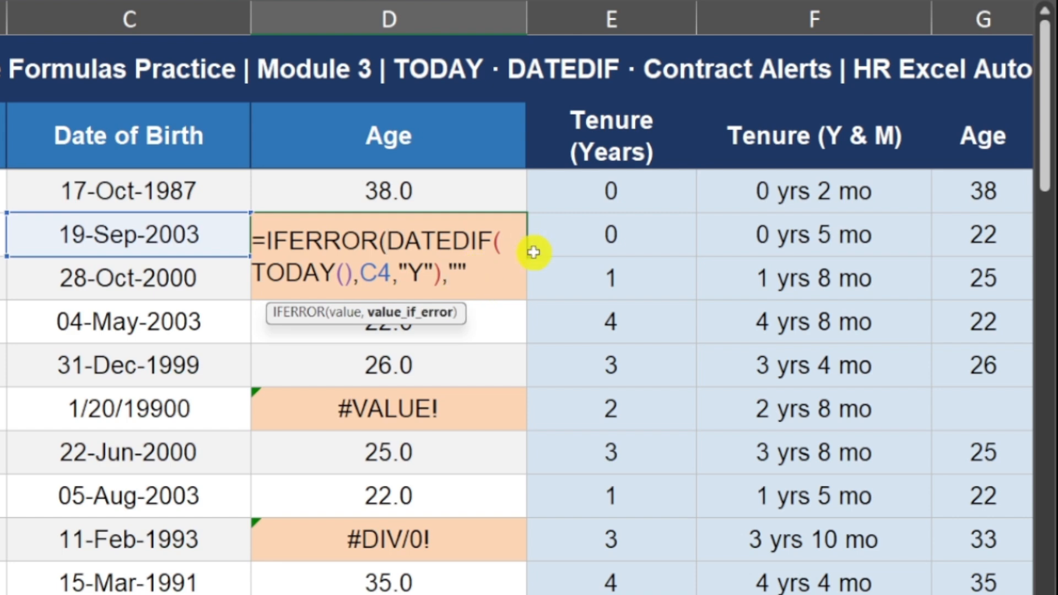
{"action": "type", "text": ")"}
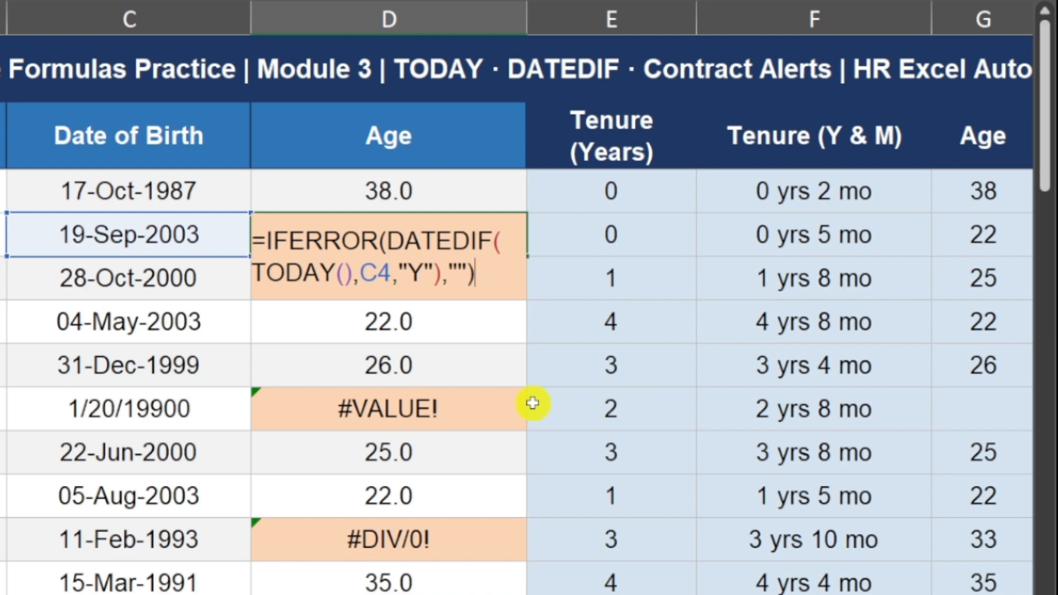
{"action": "key", "text": "Return"}
- Wrap the DATEDIF formula in D8 in IFERROR with the fallback text "Check Data": =IFERROR(DATEDIF(C8,TODAY(),"Y"),"Check Data")
{"action": "left_click", "coordinate": [427, 410]}
{"action": "double_click", "coordinate": [427, 409]}
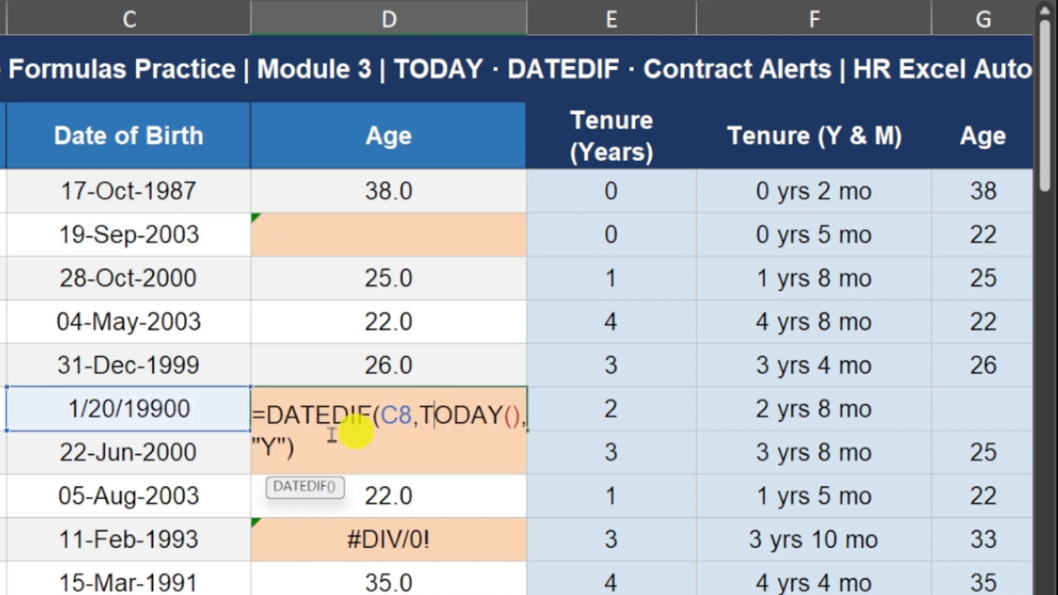
{"action": "left_click", "coordinate": [266, 410]}
{"action": "type", "text": "IFERROR("}
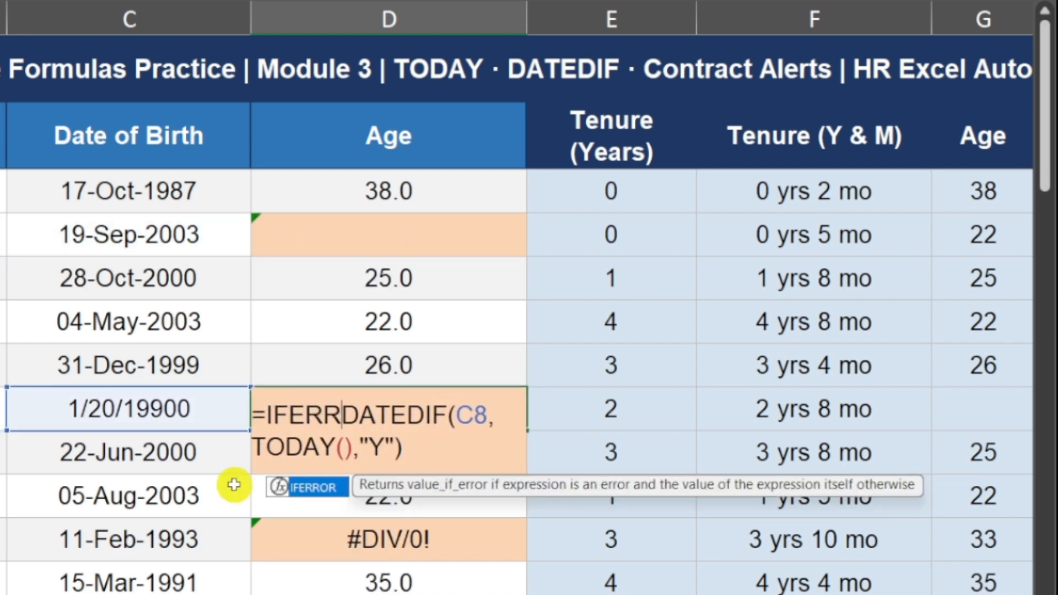
{"action": "left_click", "coordinate": [464, 445]}
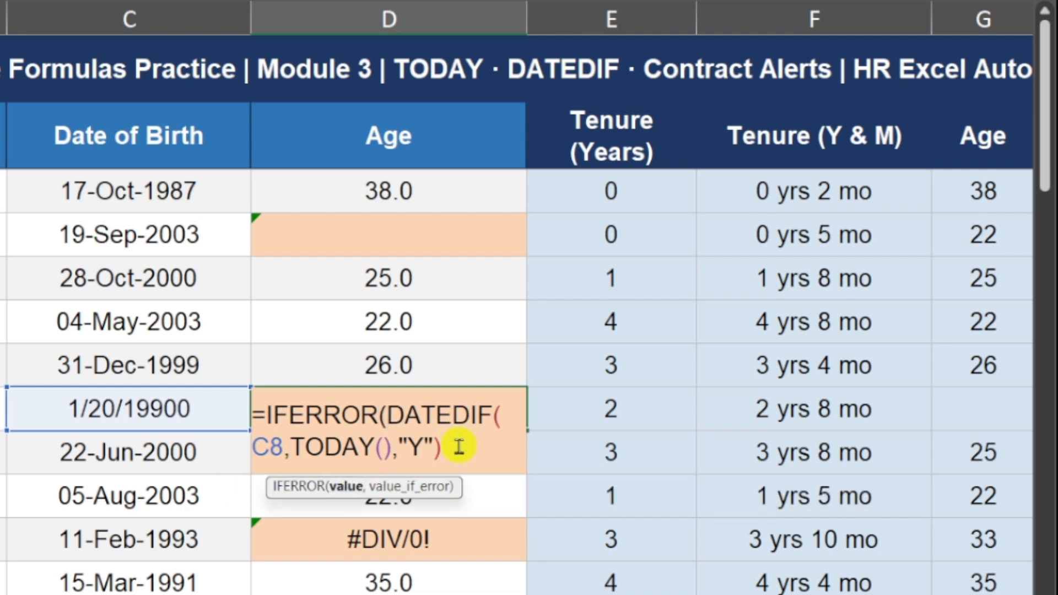
{"action": "type", "text": ",\"Check"}
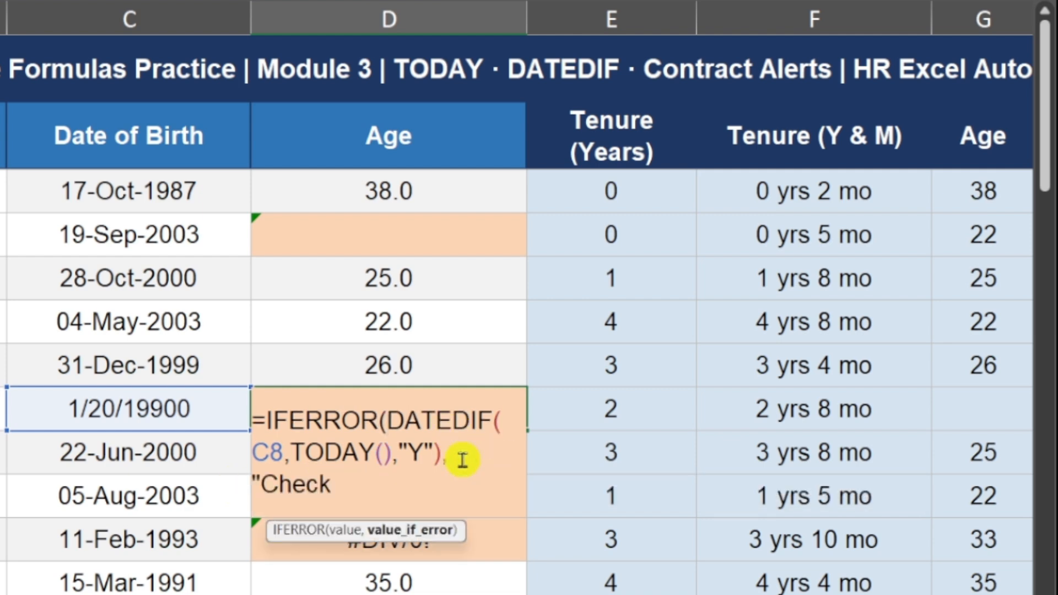
{"action": "type", "text": " Data\")"}
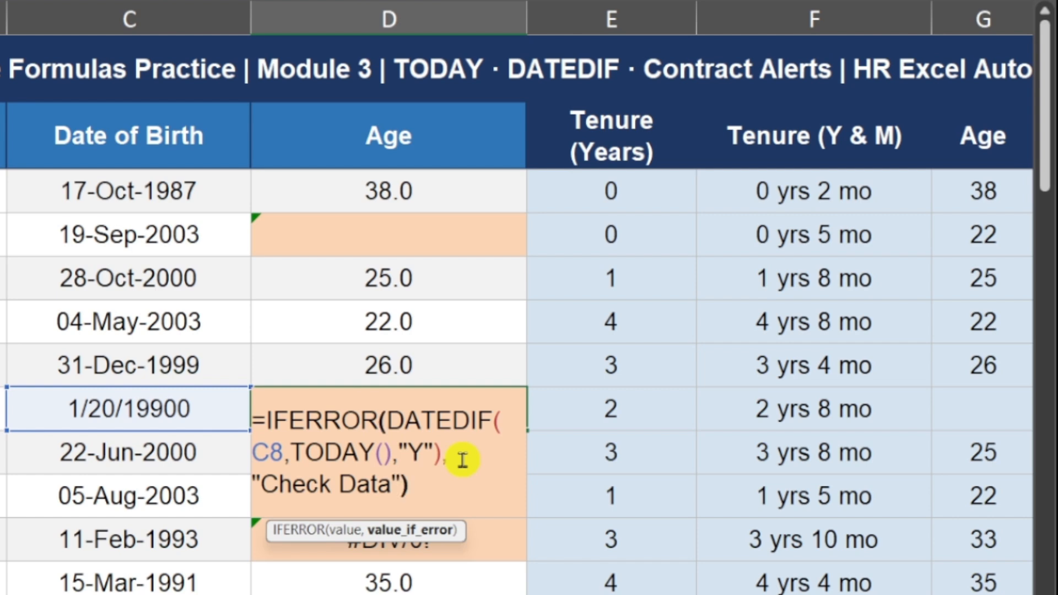
{"action": "key", "text": "Return"}
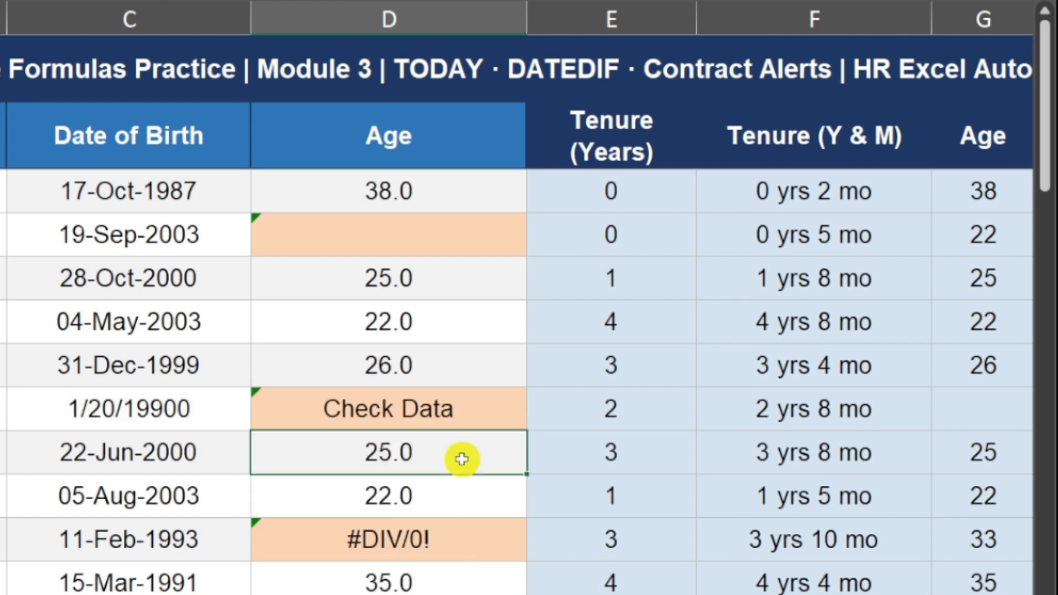
- Wrap the division formula in D11 in IFERROR with an empty string as fallback: =IFERROR((DATEDIF(C11,TODAY(),"Y"))/0,"")
{"action": "double_click", "coordinate": [444, 537]}
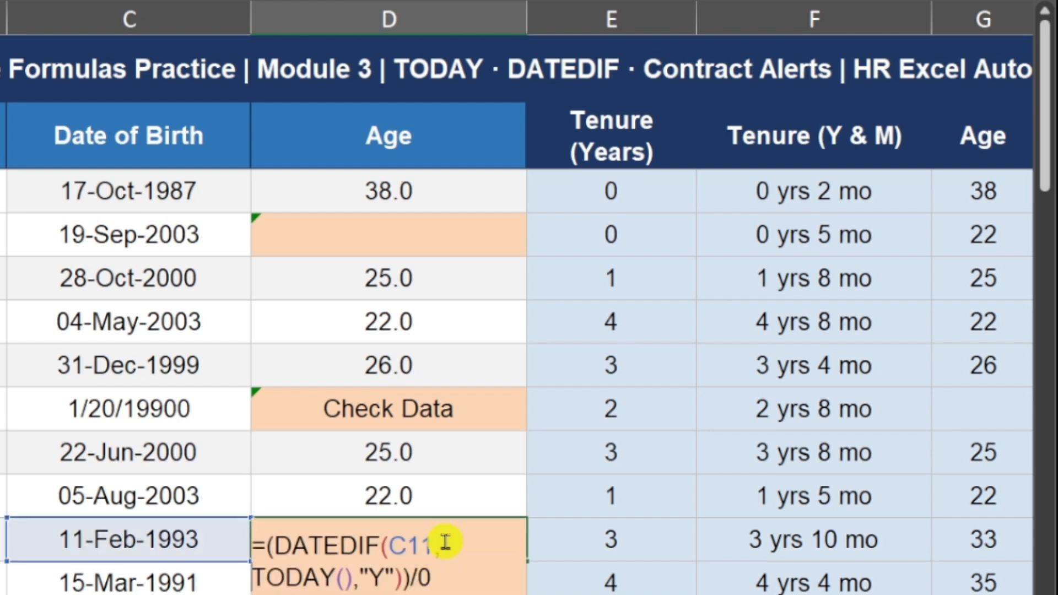
{"action": "left_click", "coordinate": [264, 545]}
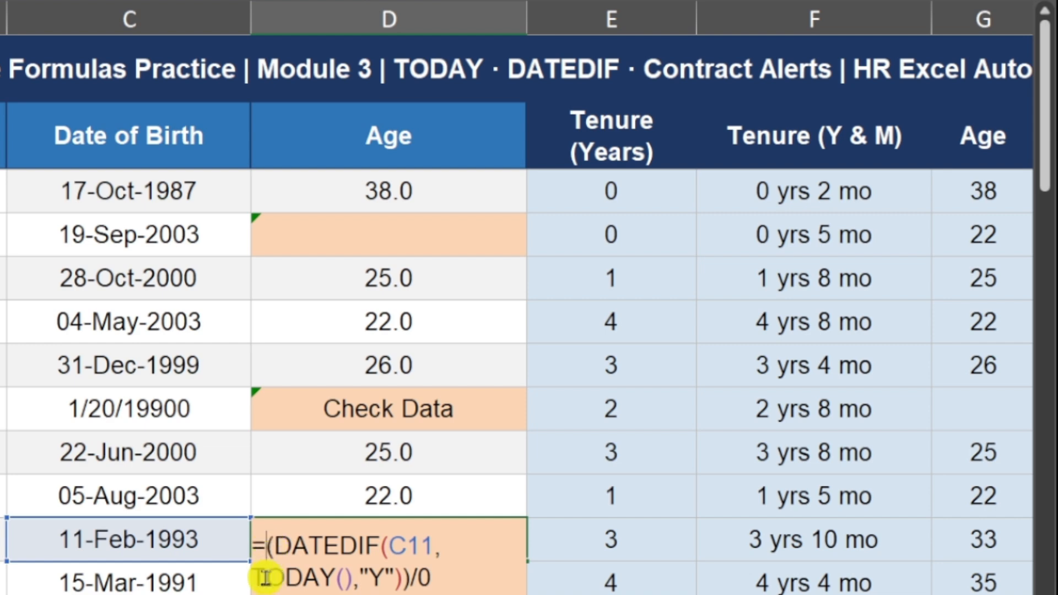
{"action": "type", "text": "IFERROR("}
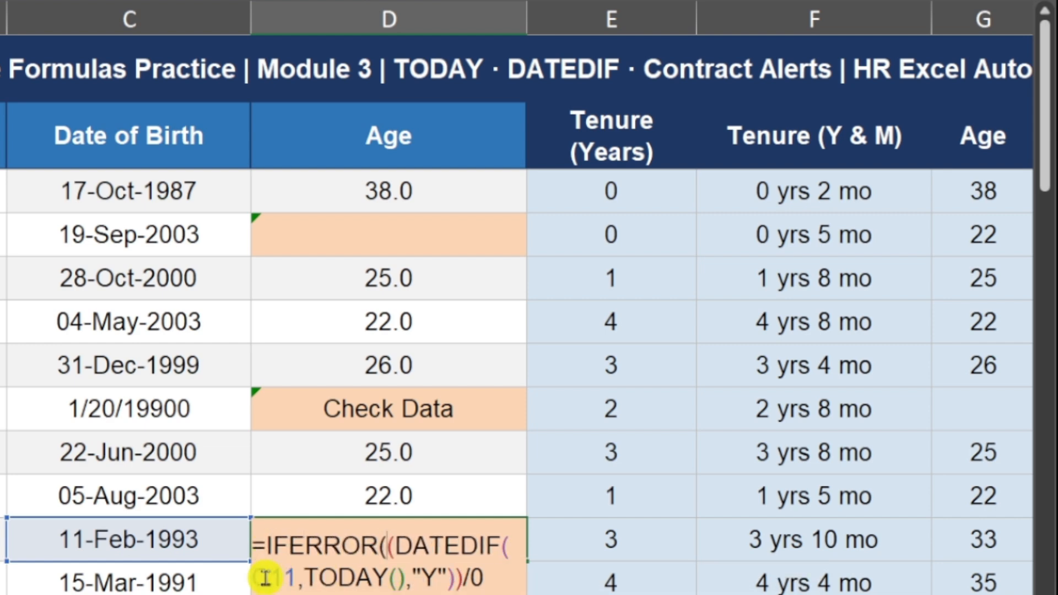
{"action": "left_click", "coordinate": [499, 580]}
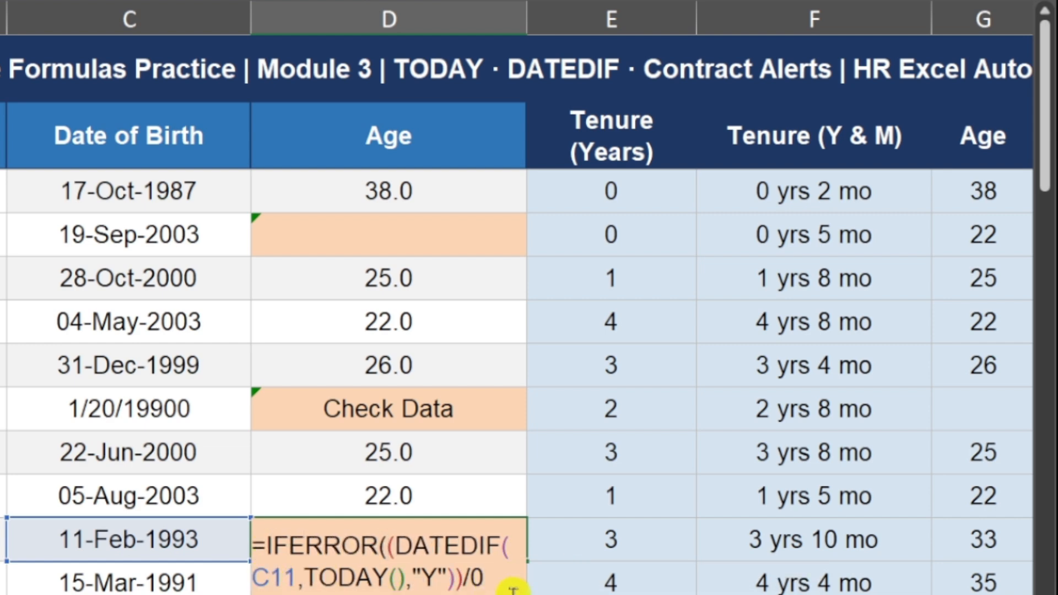
{"action": "type", "text": ",0"}
{"action": "key", "text": "BackSpace"}
{"action": "type", "text": "\"\")"}
{"action": "key", "text": "Return"}
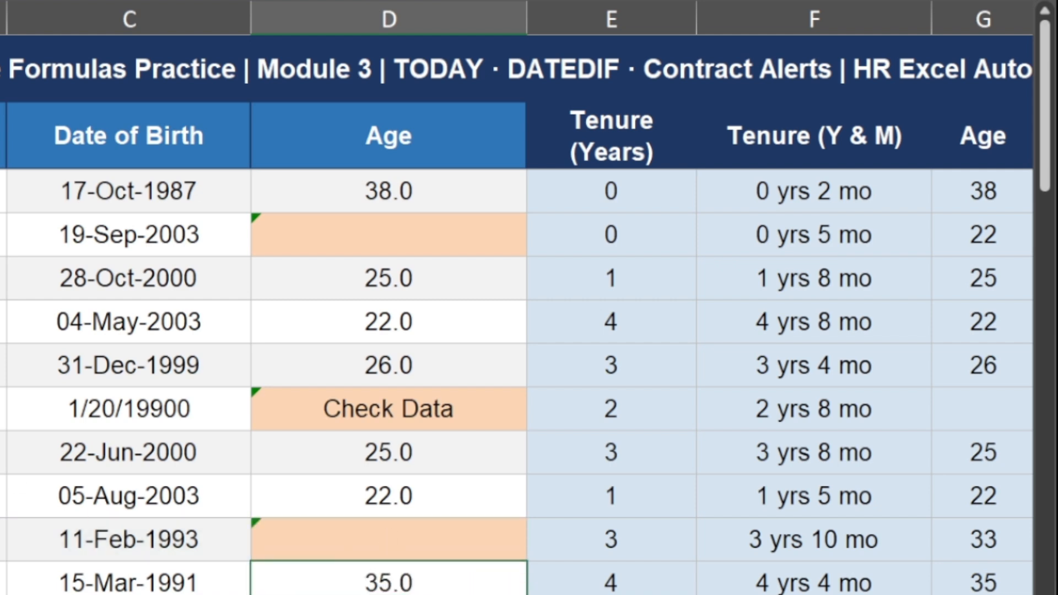
- Enter =EOMONTH(today(),0) in P3 of the EO Month table as the last date for April (current)
{"action": "left_click", "coordinate": [7, 409]}
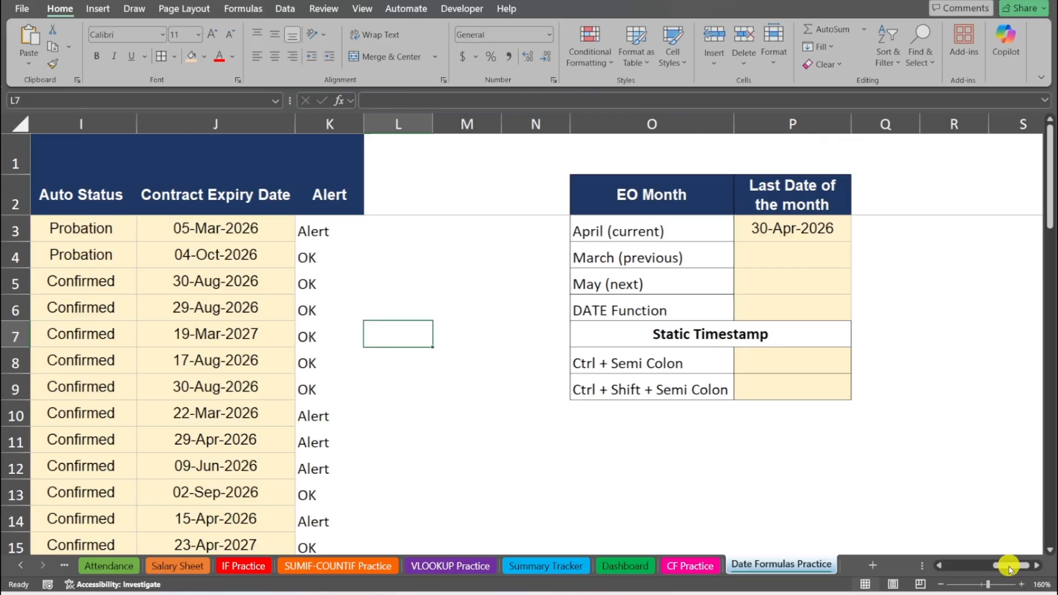
{"action": "left_click_drag", "start_coordinate": [1009, 568], "coordinate": [1013, 568]}
{"action": "left_click", "coordinate": [378, 369]}
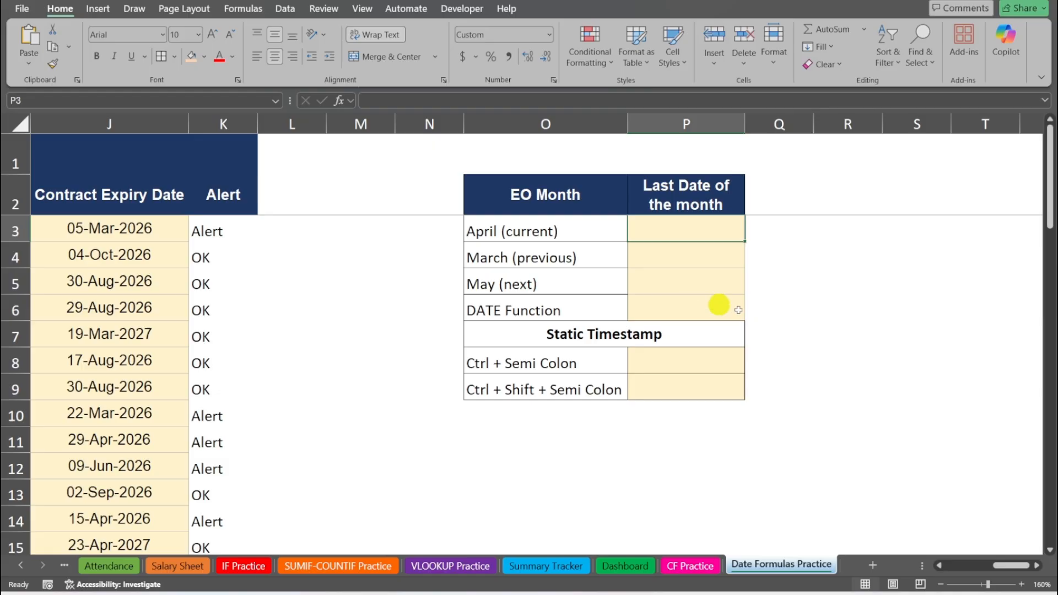
{"action": "left_click", "coordinate": [780, 304]}
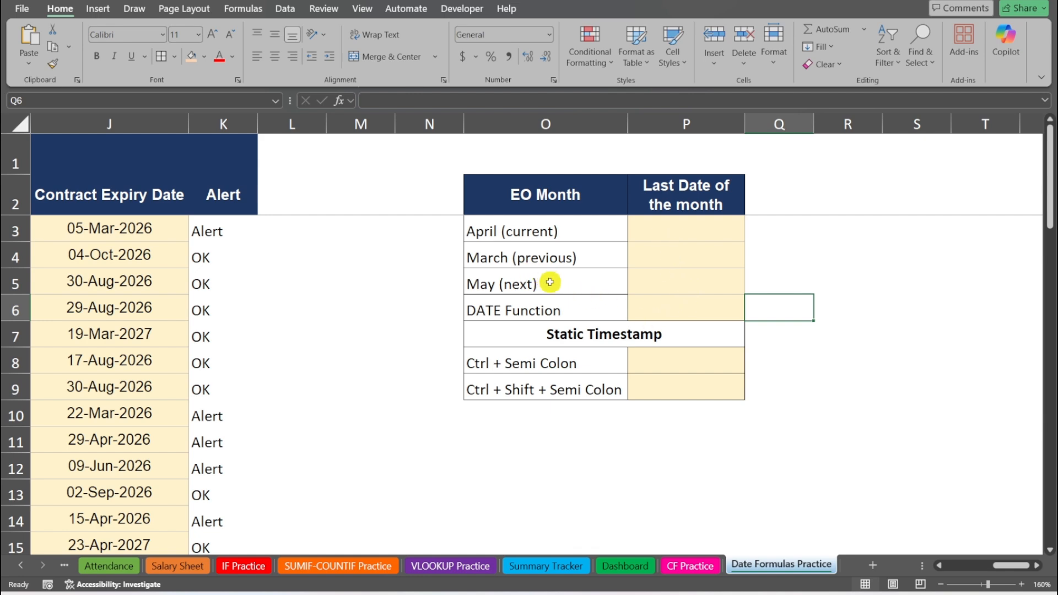
{"action": "left_click", "coordinate": [664, 234]}
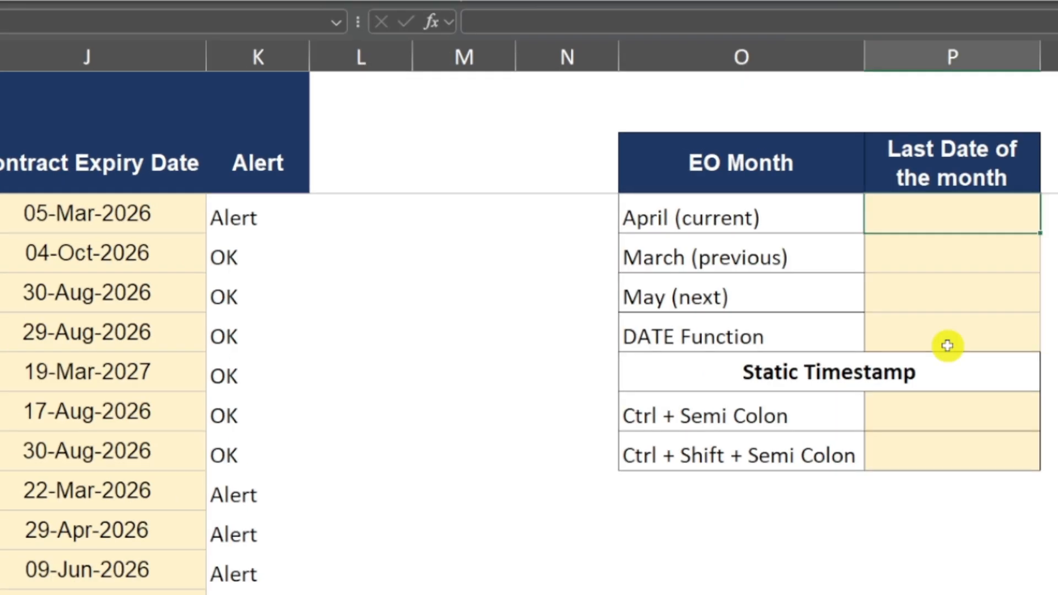
{"action": "type", "text": "=EOM"}
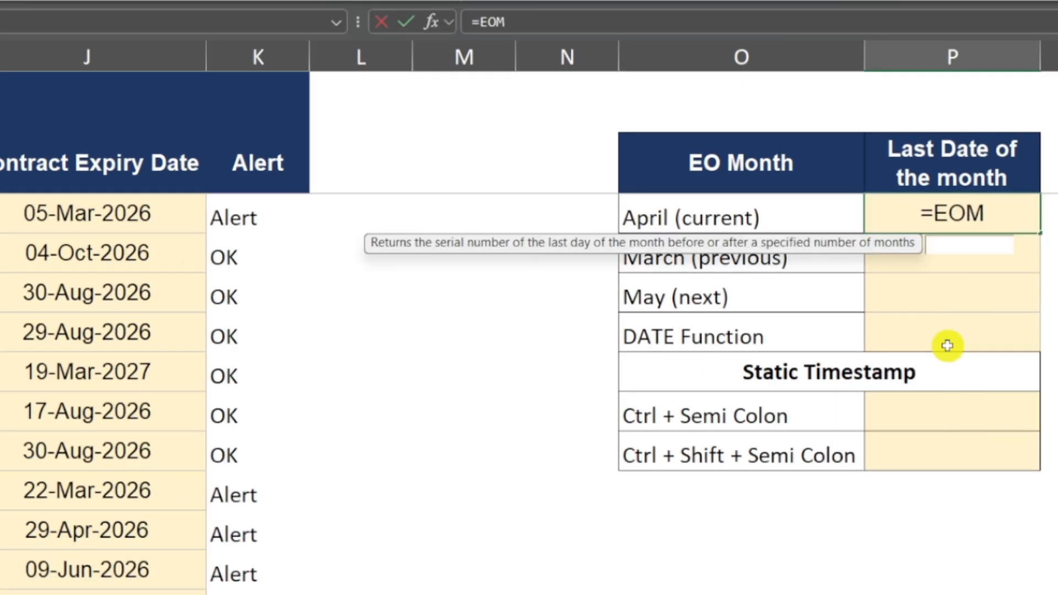
{"action": "type", "text": "ONTH("}
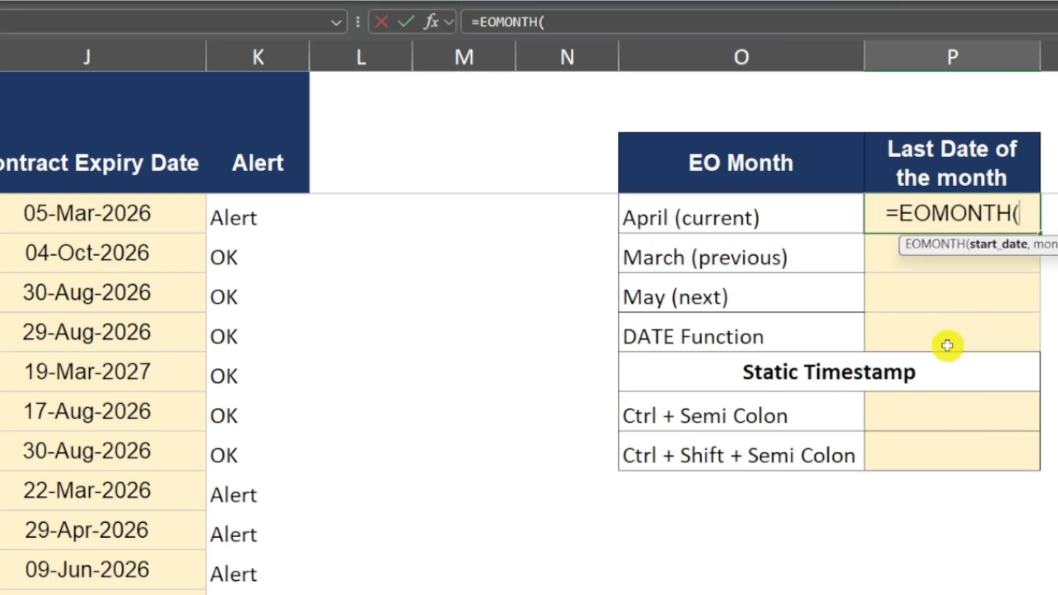
{"action": "type", "text": "today("}
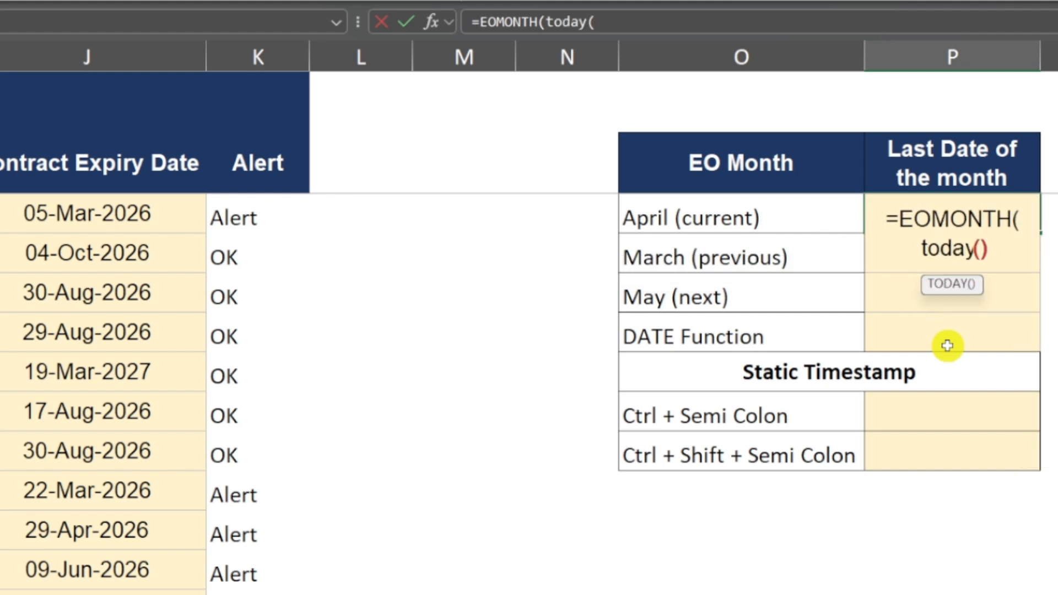
{"action": "type", "text": "),0"}
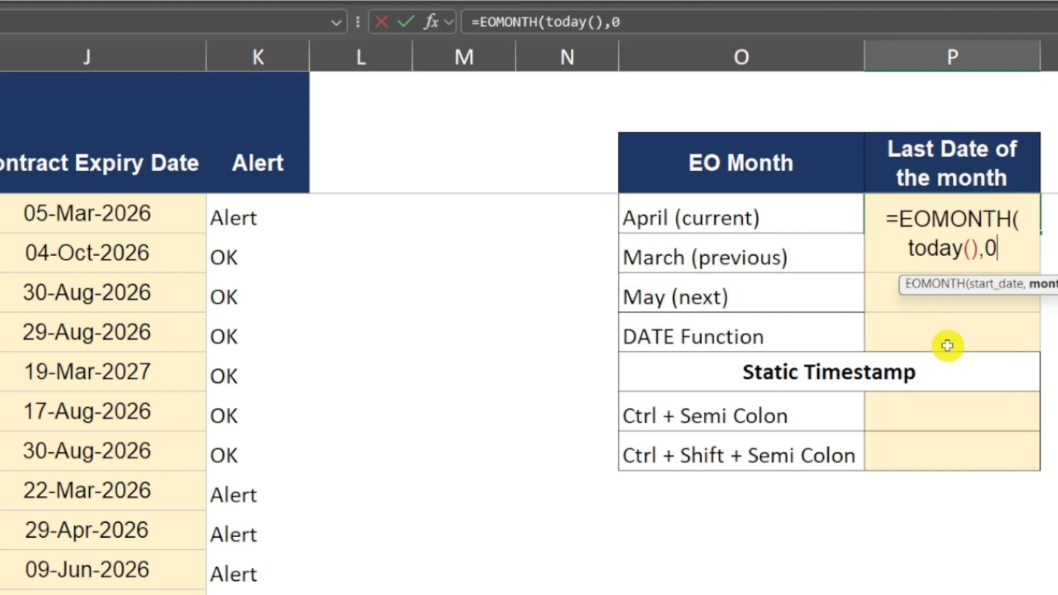
{"action": "type", "text": ")"}
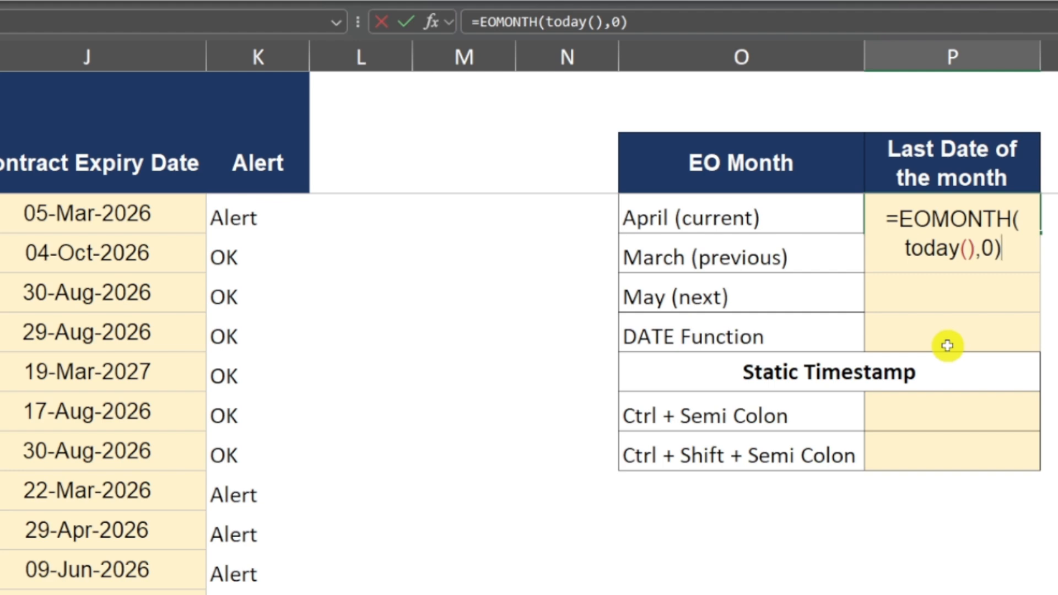
{"action": "key", "text": "Return"}
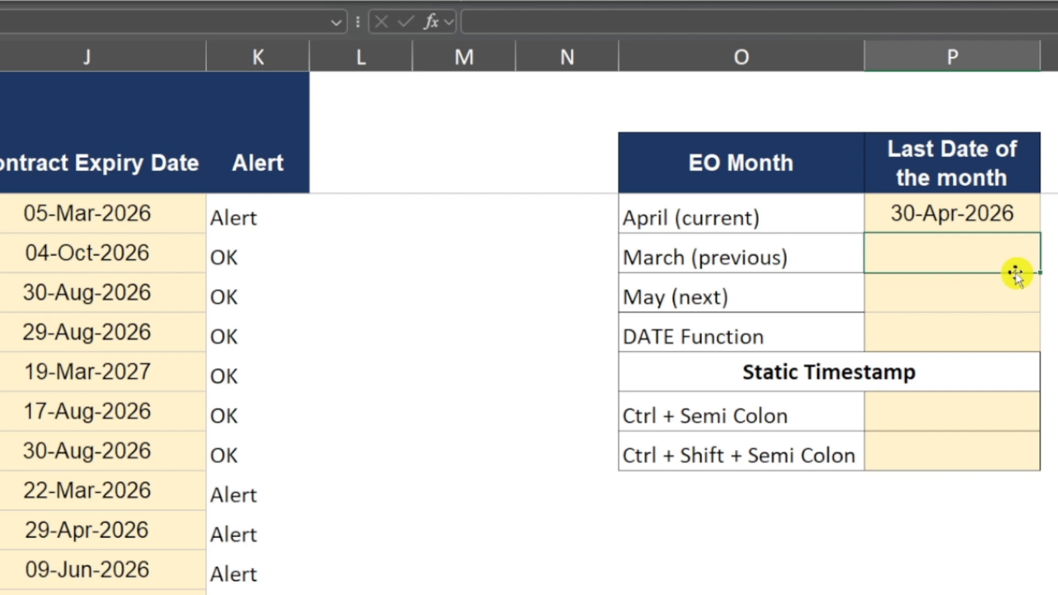
- Try the contract expiry date in J3 as the start date of the formula in P3: =EOMONTH(J3,0)
{"action": "double_click", "coordinate": [961, 215]}
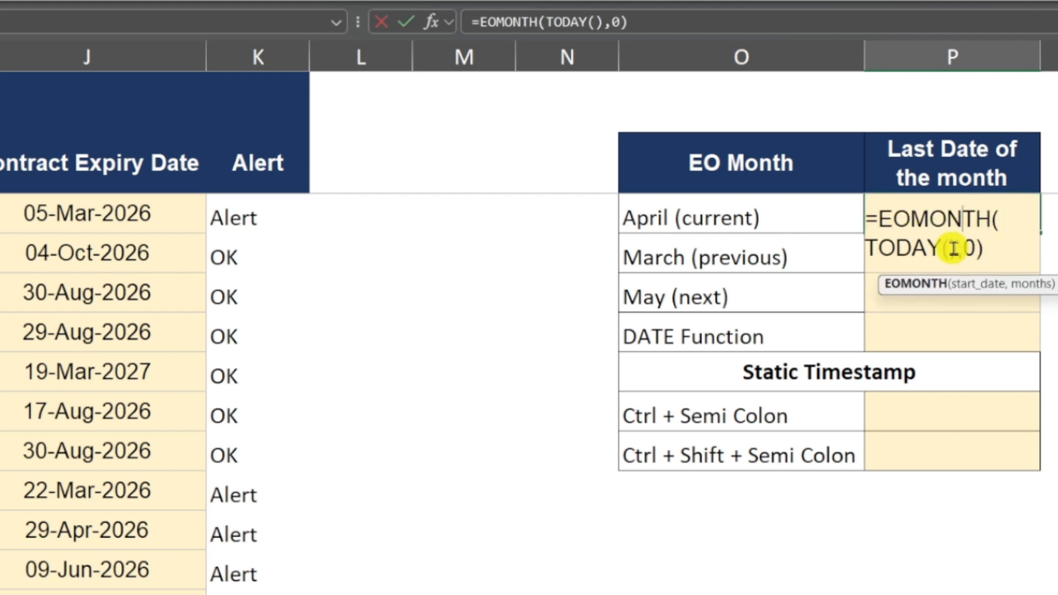
{"action": "left_click_drag", "start_coordinate": [958, 249], "coordinate": [874, 245]}
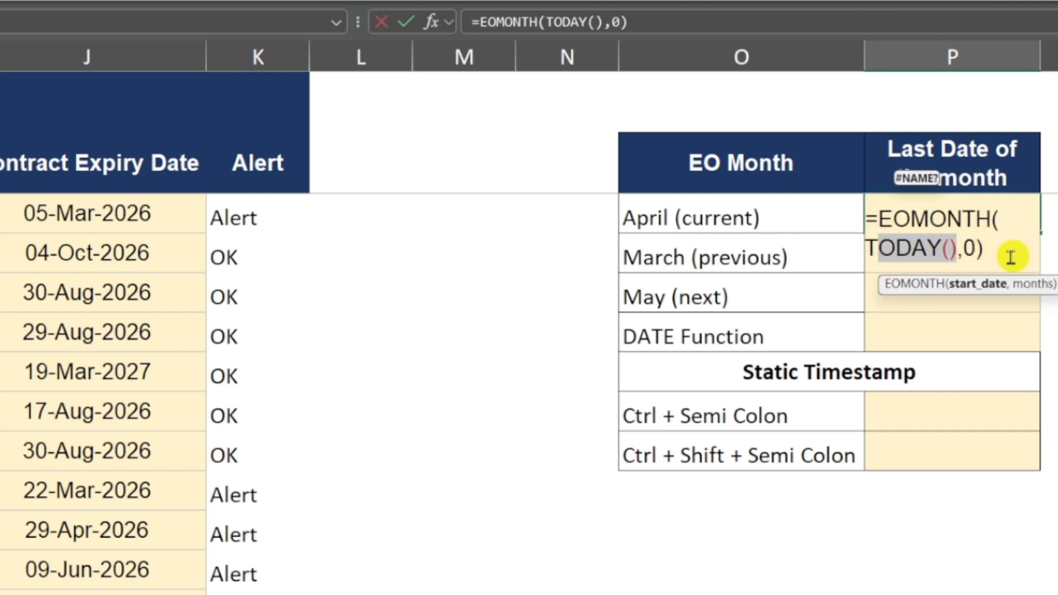
{"action": "key", "text": "shift+Left"}
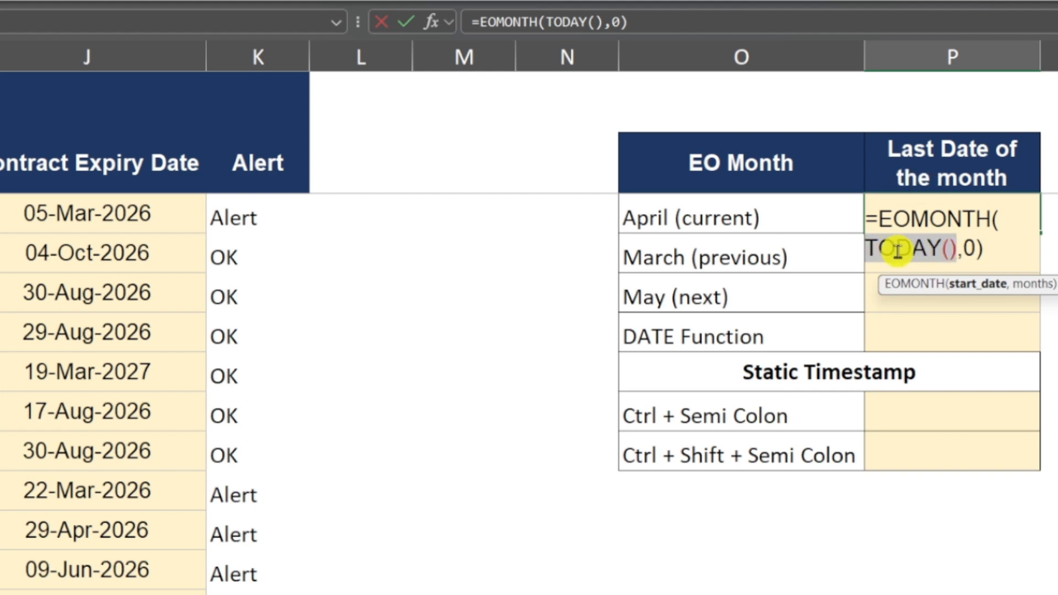
{"action": "left_click", "coordinate": [68, 215]}
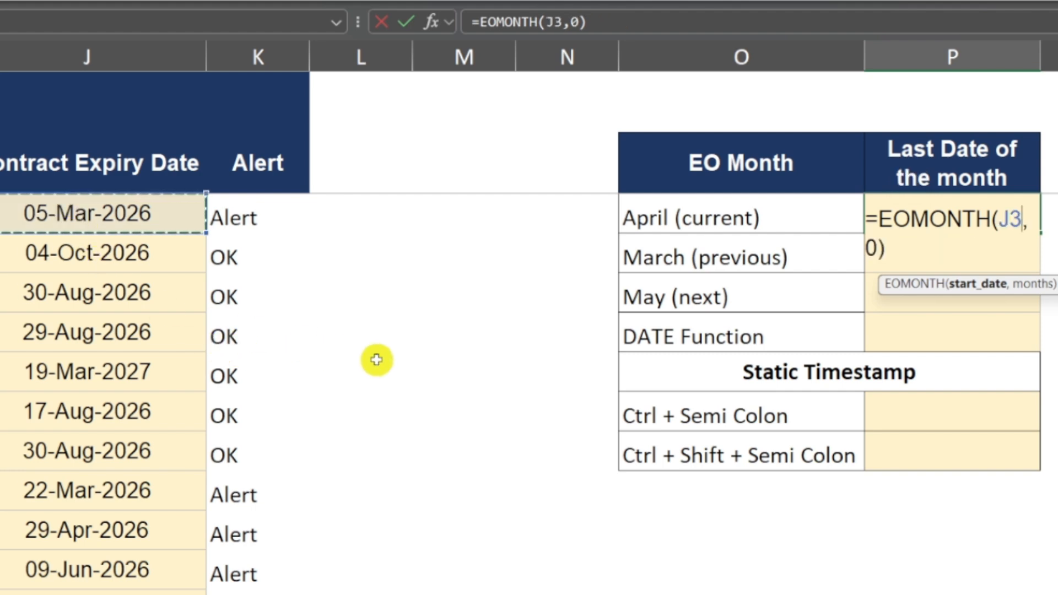
{"action": "key", "text": "Return"}
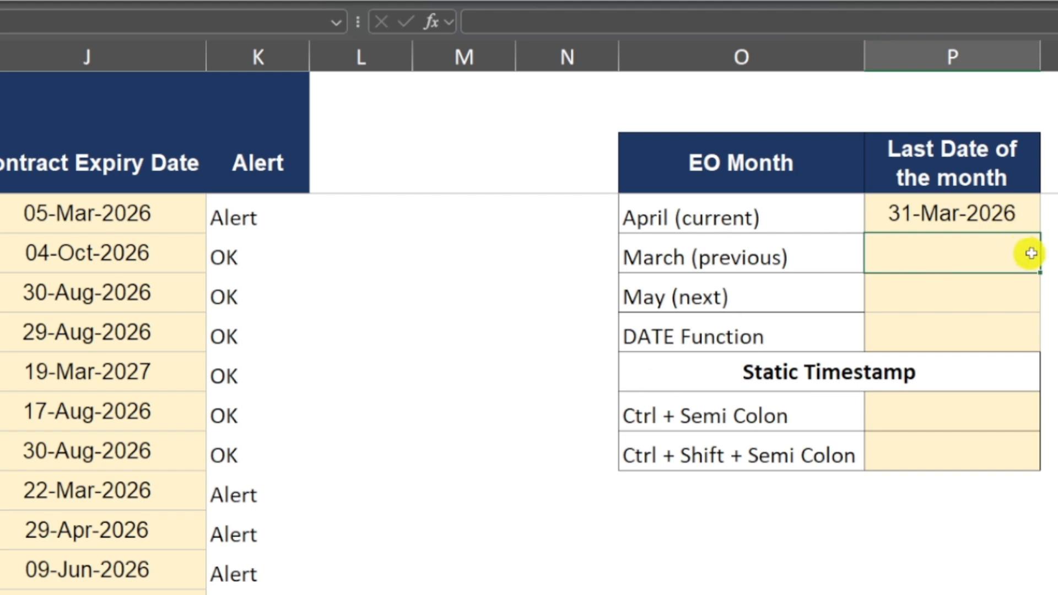
- Review the formula in P3 and undo the replacement of its start date
{"action": "double_click", "coordinate": [1013, 228]}
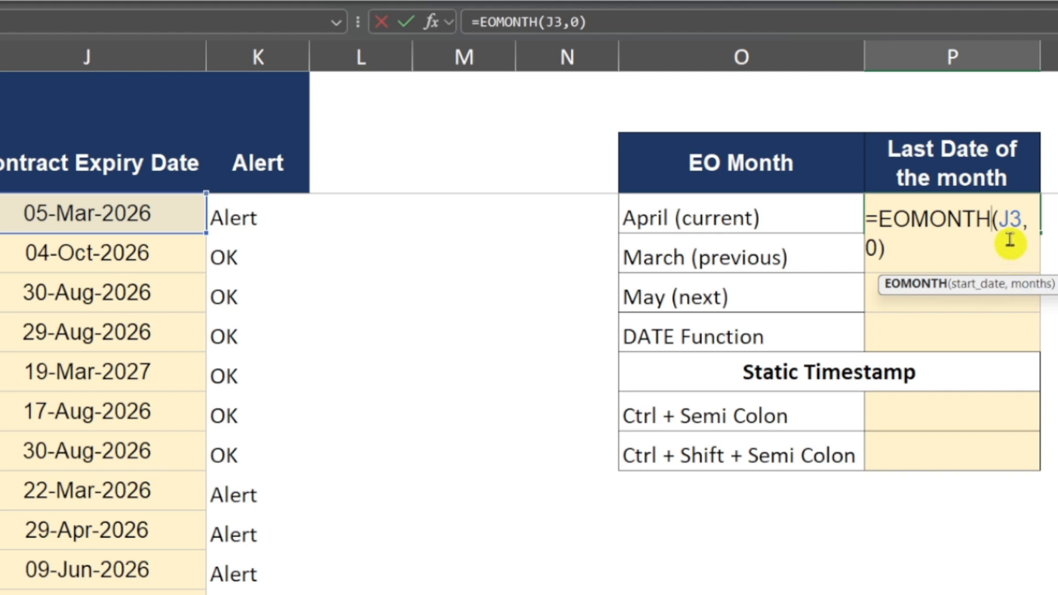
{"action": "key", "text": "Return"}
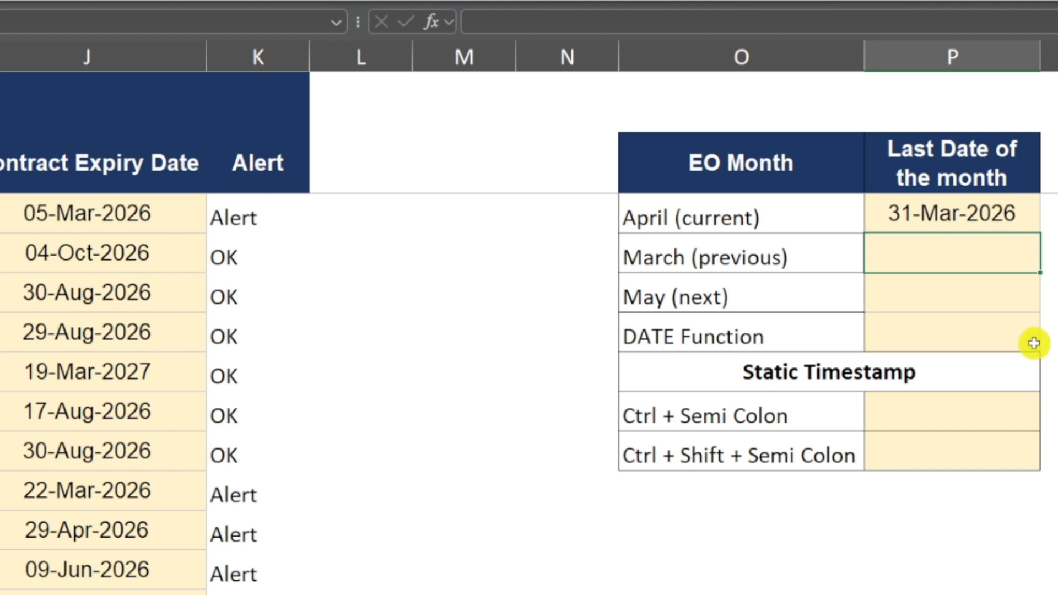
{"action": "key", "text": "Up"}
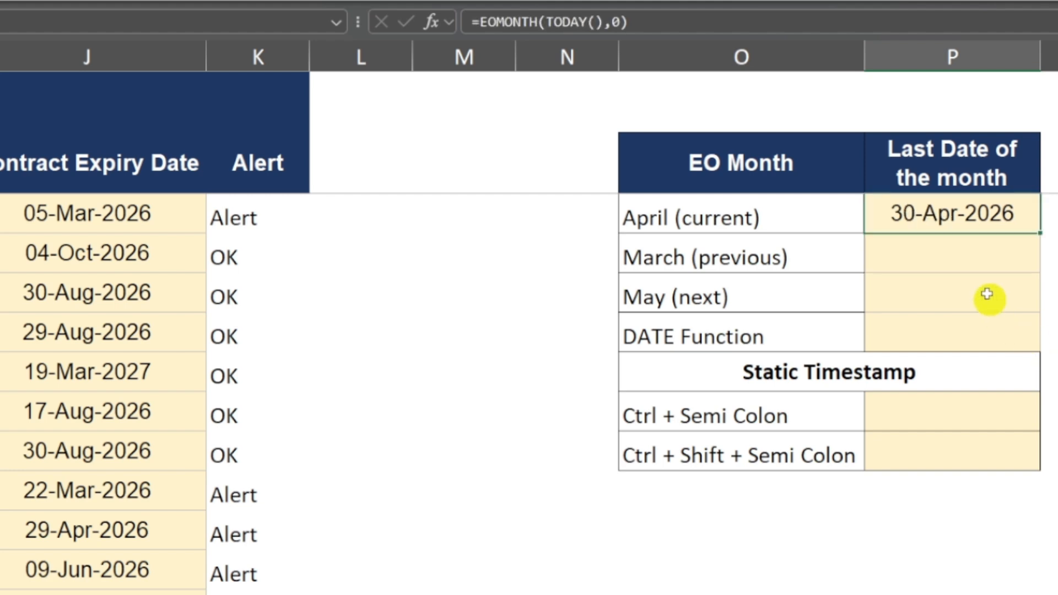
- Enter =EOMONTH(TODAY(),-1) in P4 as the last date for March (previous)
{"action": "left_click", "coordinate": [971, 242]}
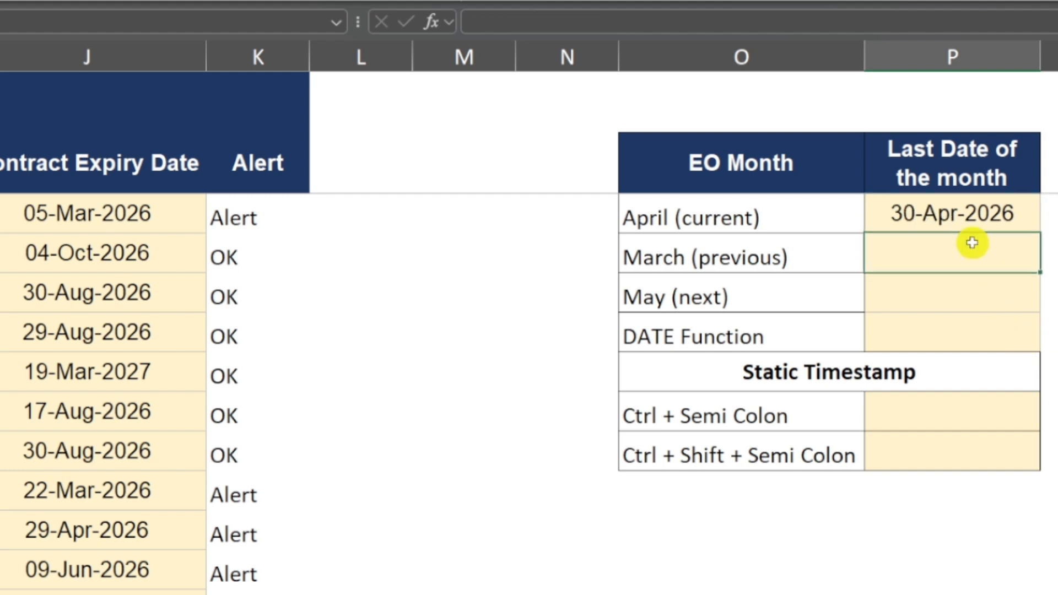
{"action": "type", "text": "="}
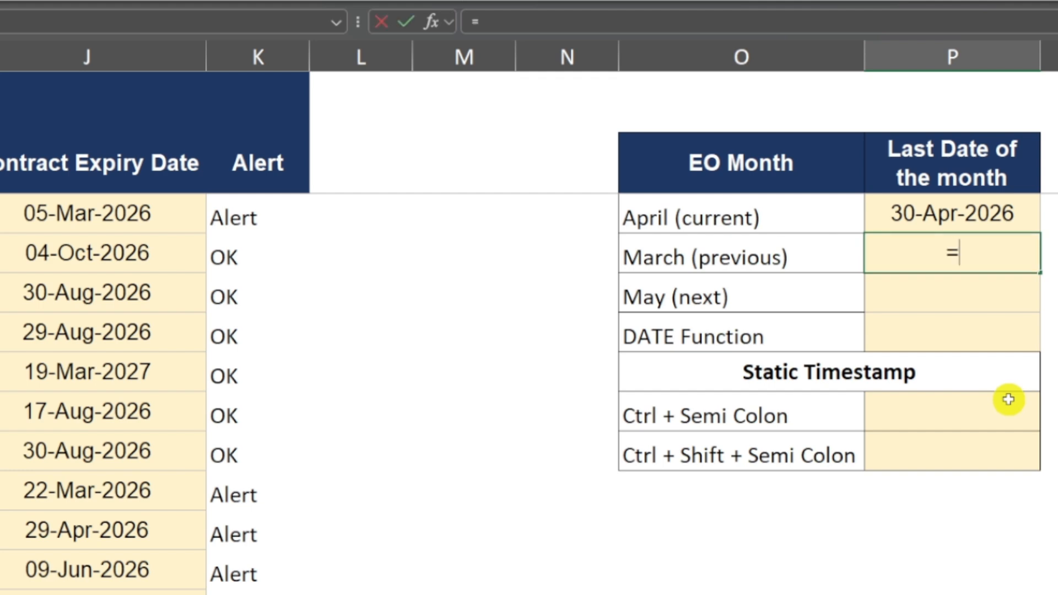
{"action": "type", "text": "EOMONTH"}
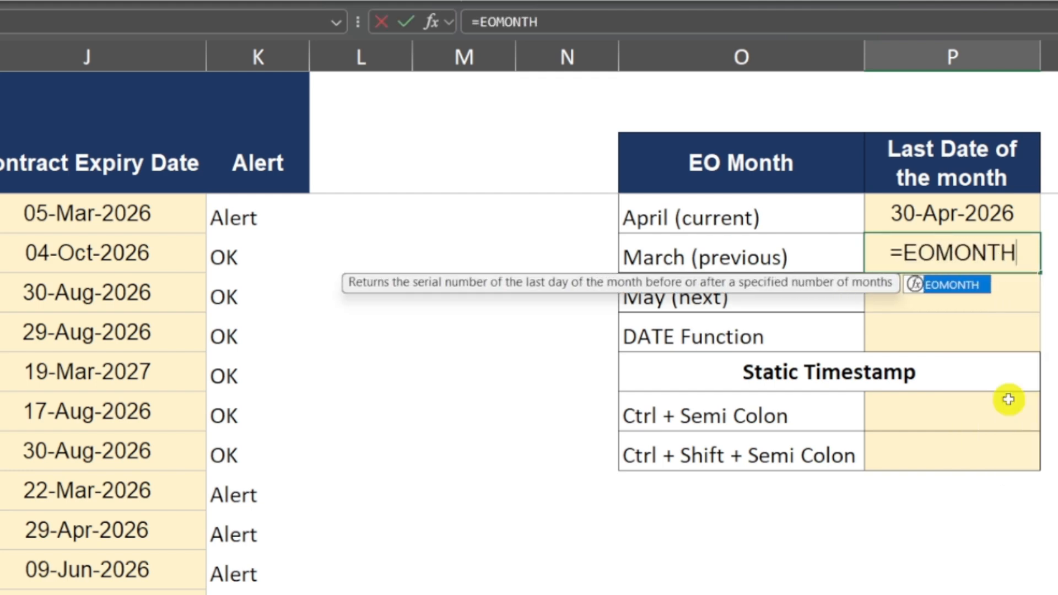
{"action": "type", "text": "("}
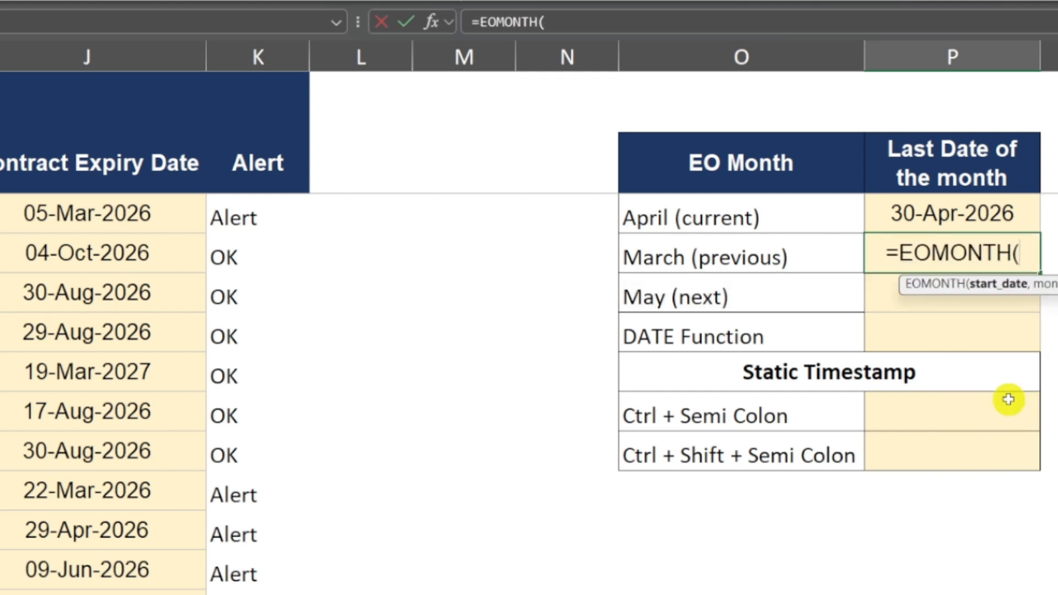
{"action": "type", "text": " TODAY("}
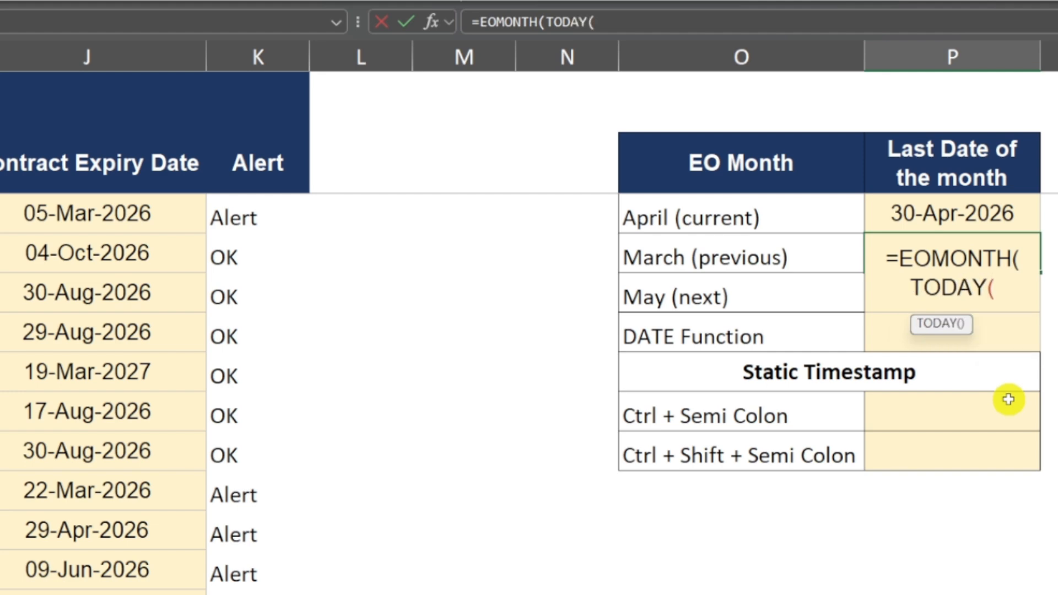
{"action": "type", "text": "),"}
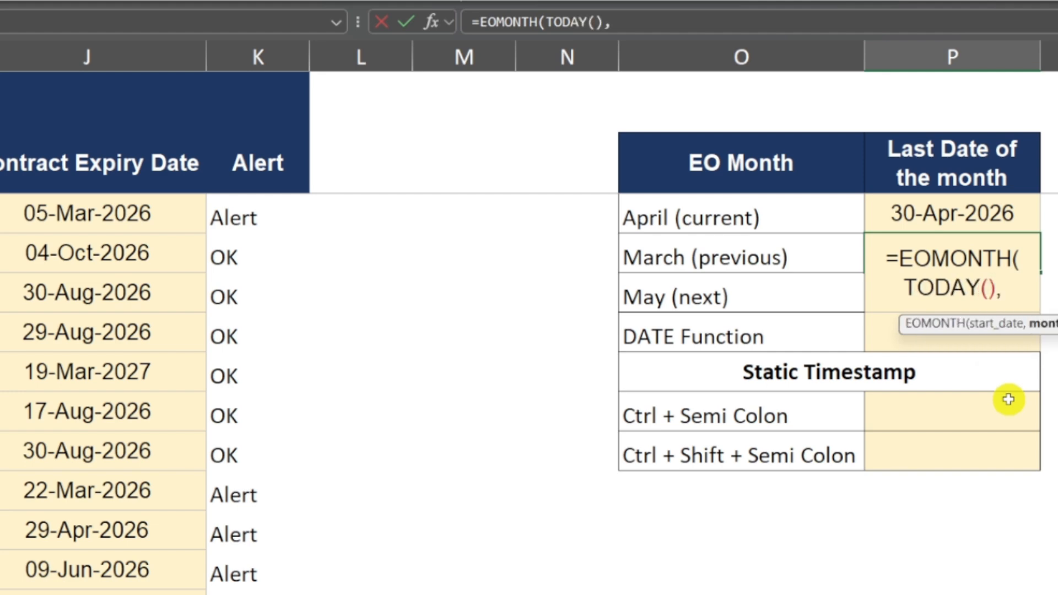
{"action": "type", "text": "1)"}
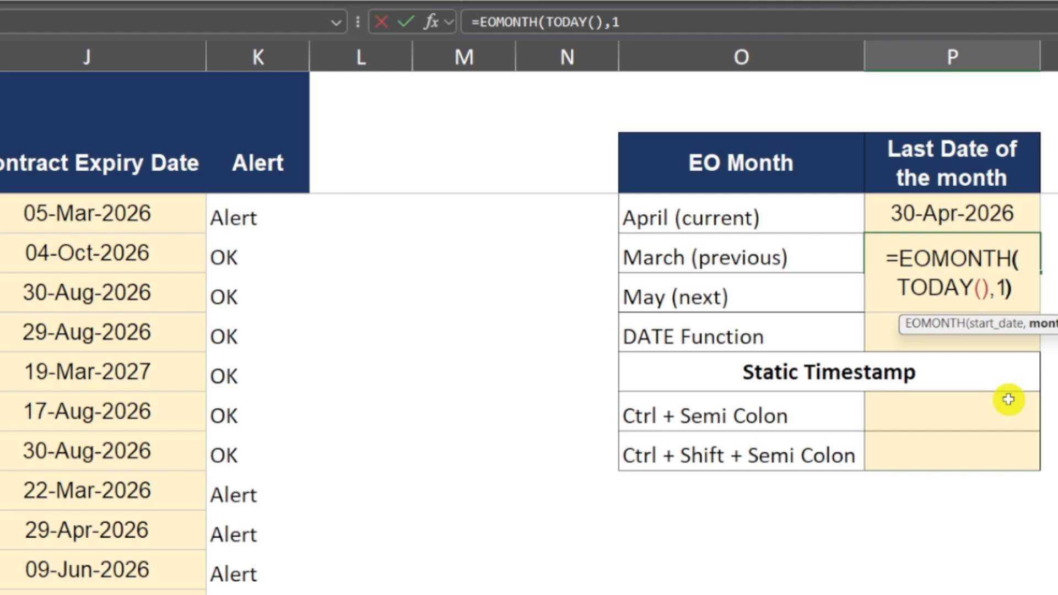
{"action": "key", "text": "BackSpace"}
{"action": "key", "text": "BackSpace"}
{"action": "type", "text": "-1)"}
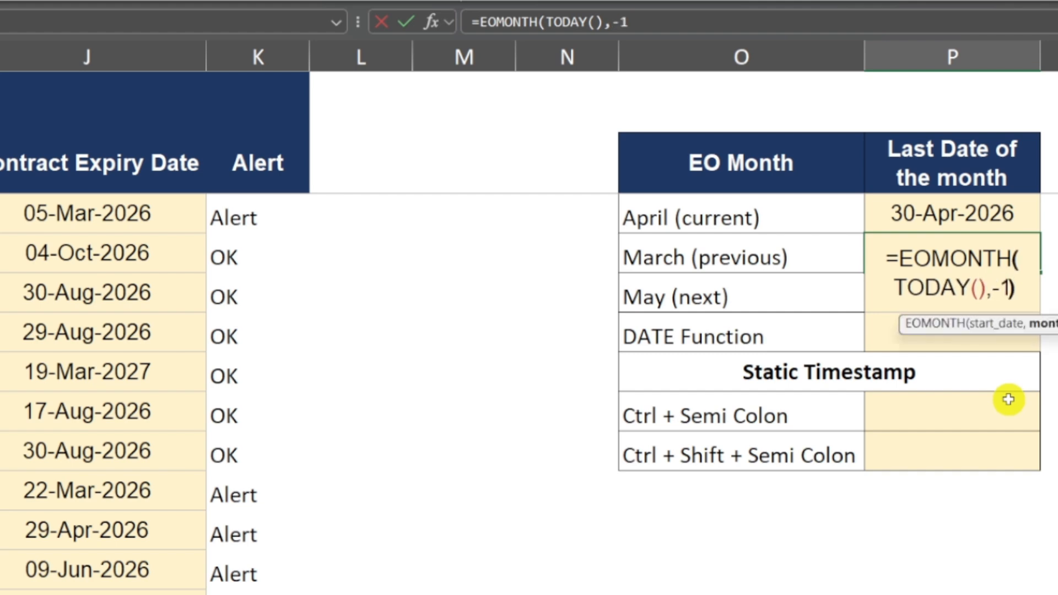
{"action": "key", "text": "Return"}
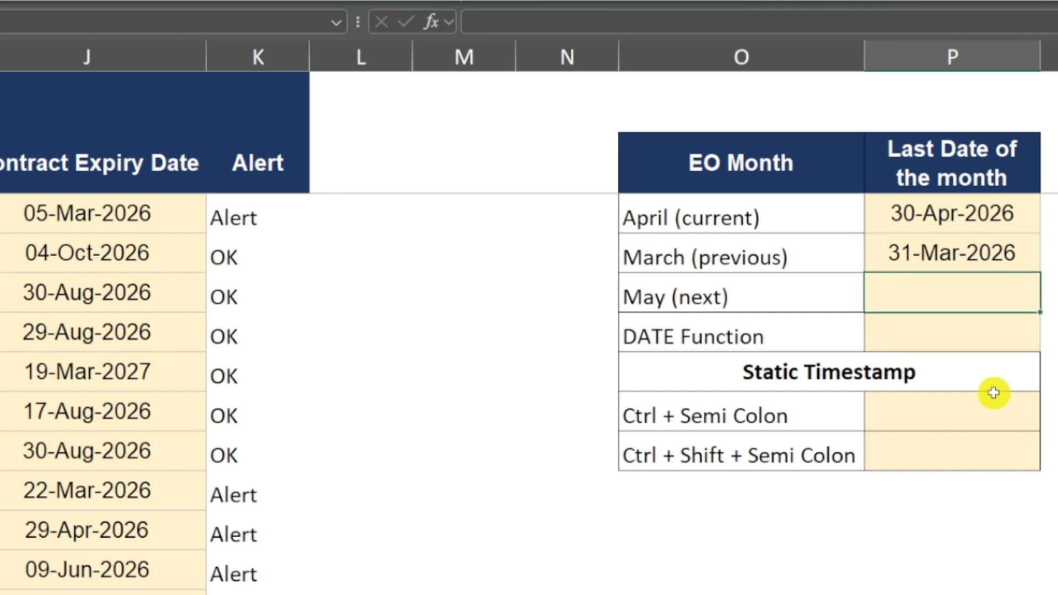
- Enter an EOMONTH formula based on today() in P5, one month ahead, as the last date for May (next)
{"action": "type", "text": "=EOMON"}
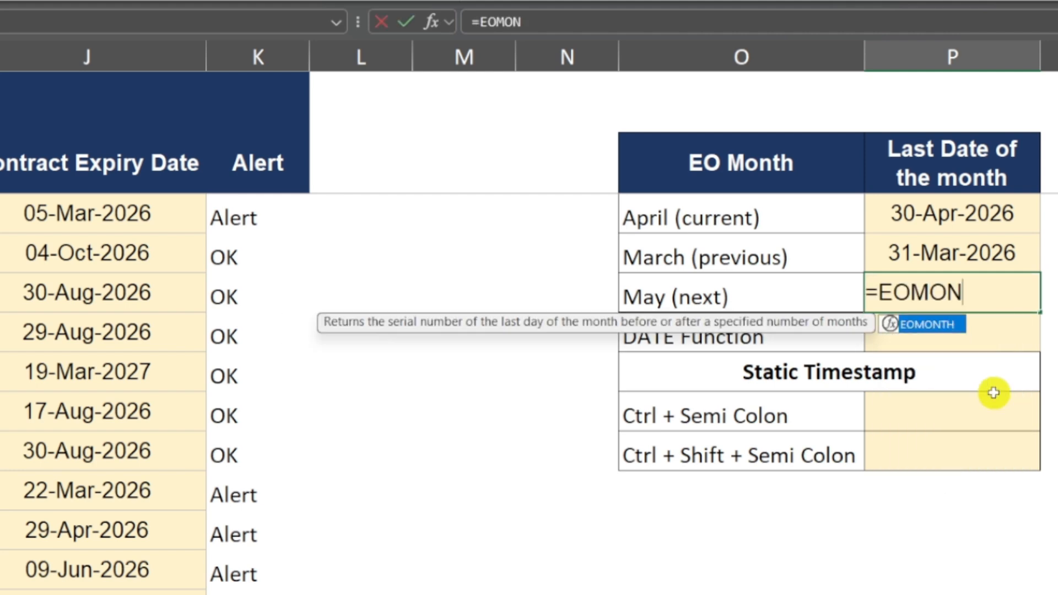
{"action": "type", "text": "TH(today"}
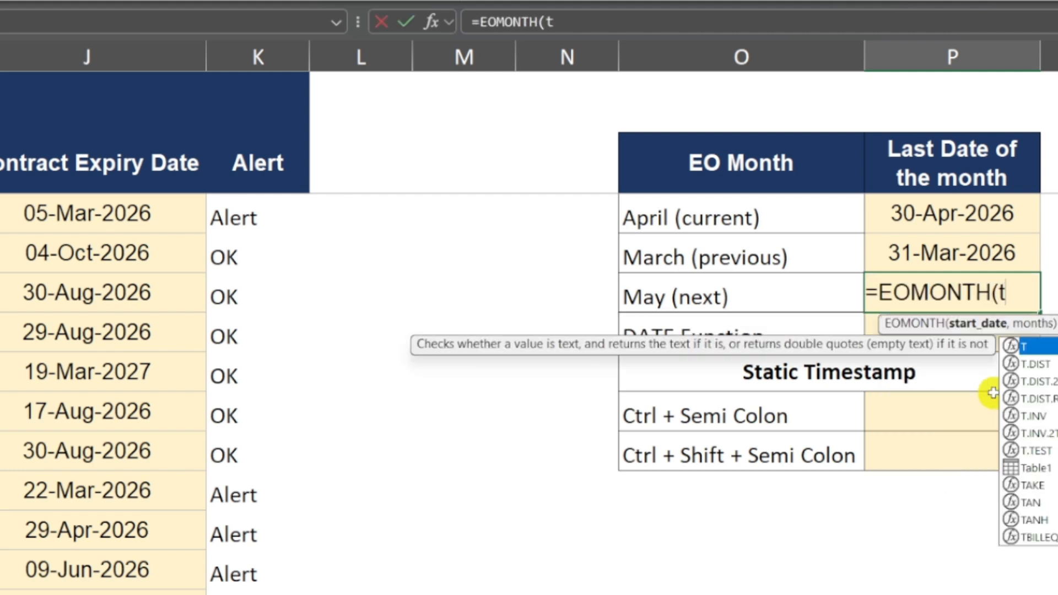
{"action": "type", "text": "("}
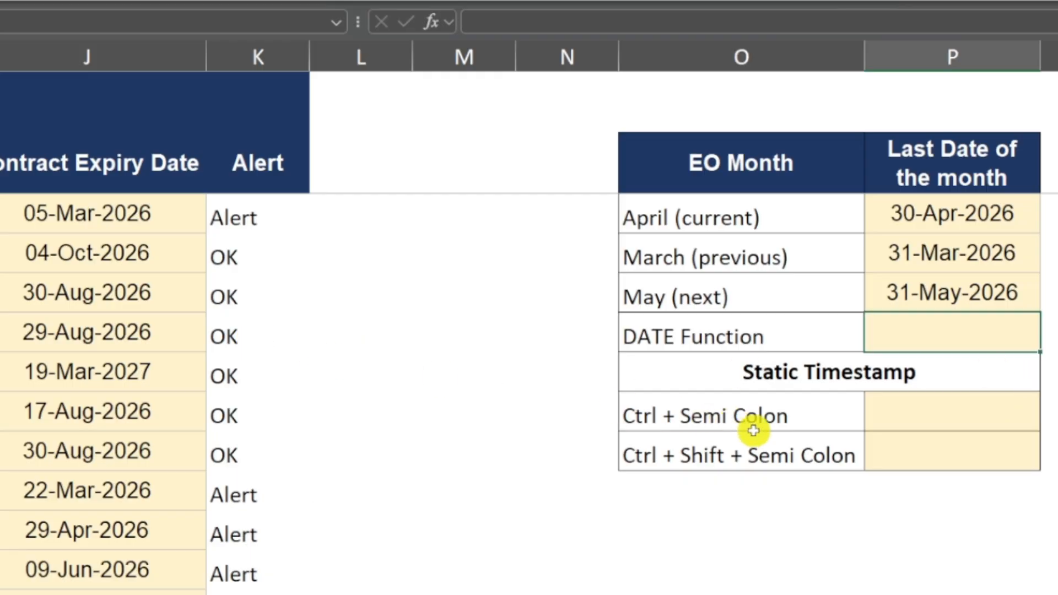
- Enter =DATE(2026,1,1) in P6 for the DATE Function row
{"action": "type", "text": "="}
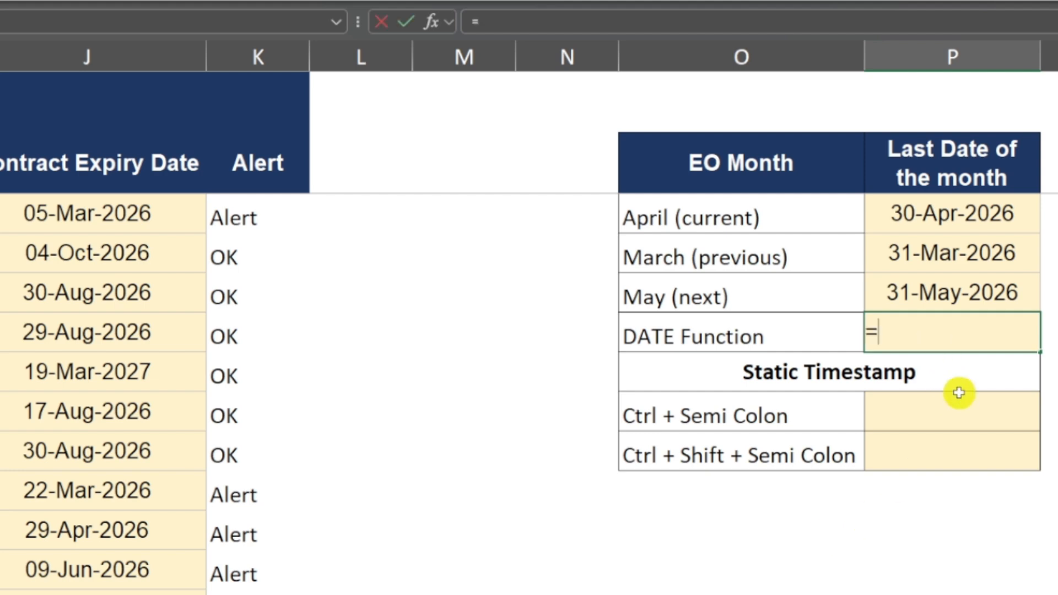
{"action": "type", "text": "DATE("}
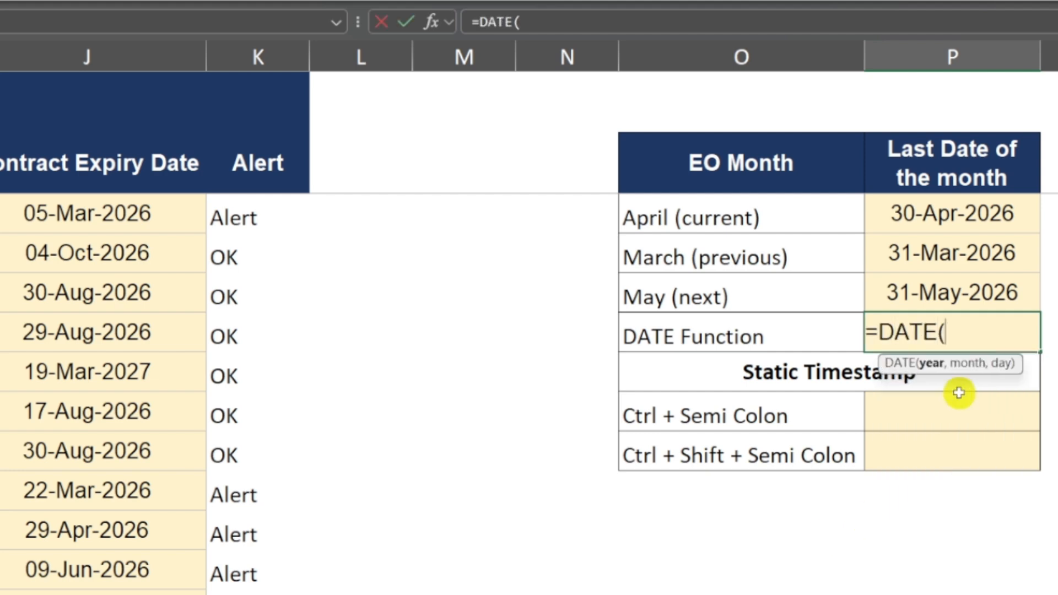
{"action": "type", "text": "20"}
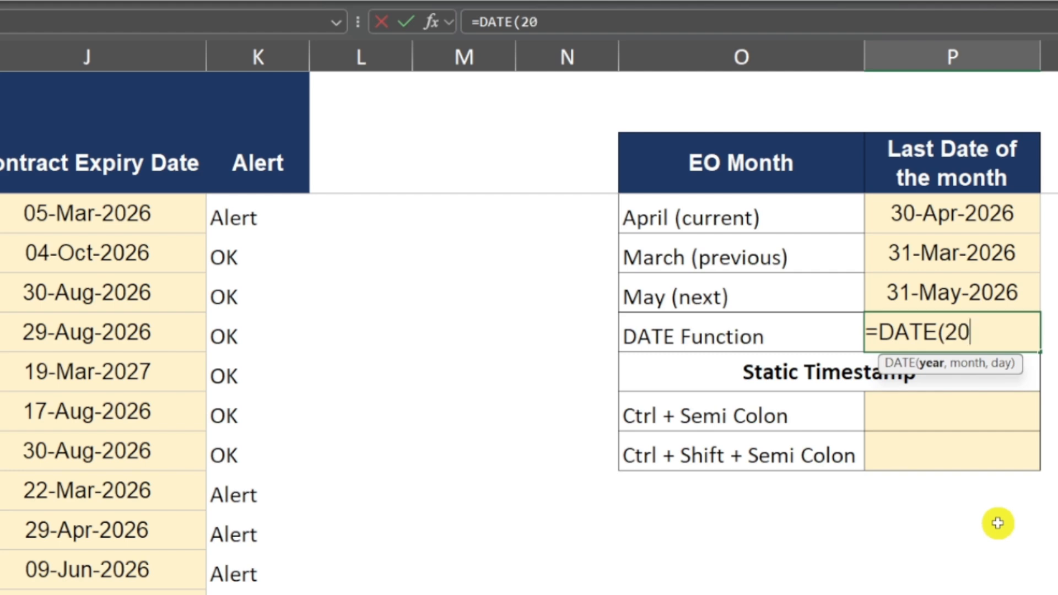
{"action": "type", "text": "26,1,1,"}
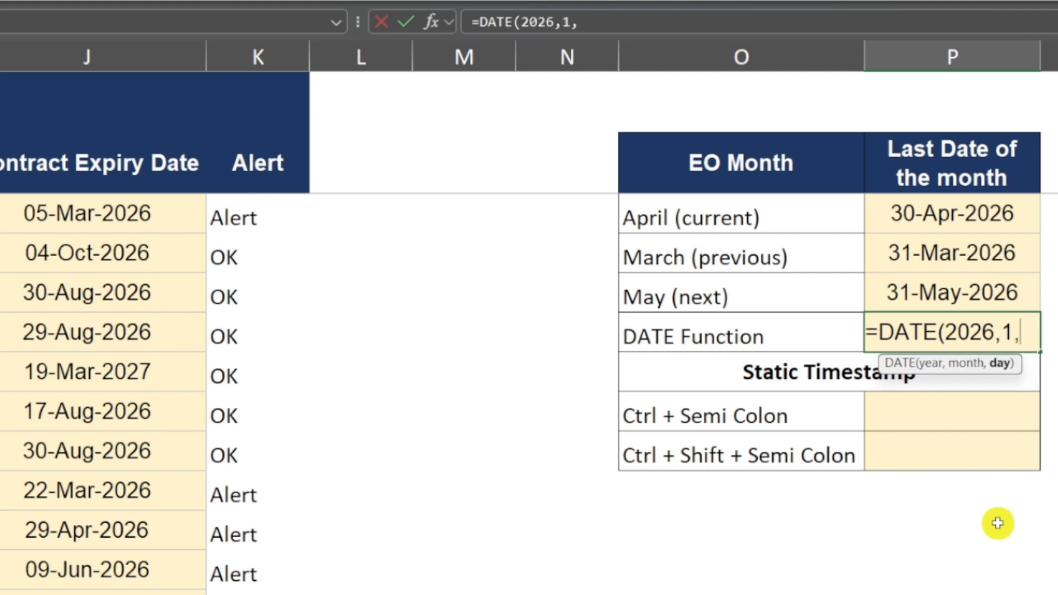
{"action": "type", "text": ")"}
{"action": "key", "text": "Return"}
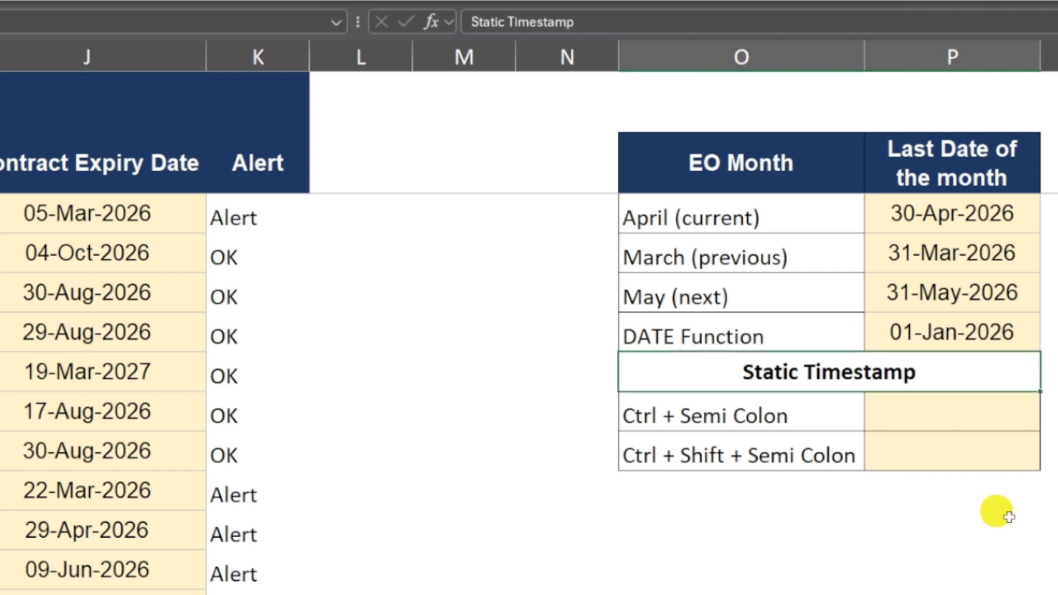
{"action": "left_click", "coordinate": [939, 333]}
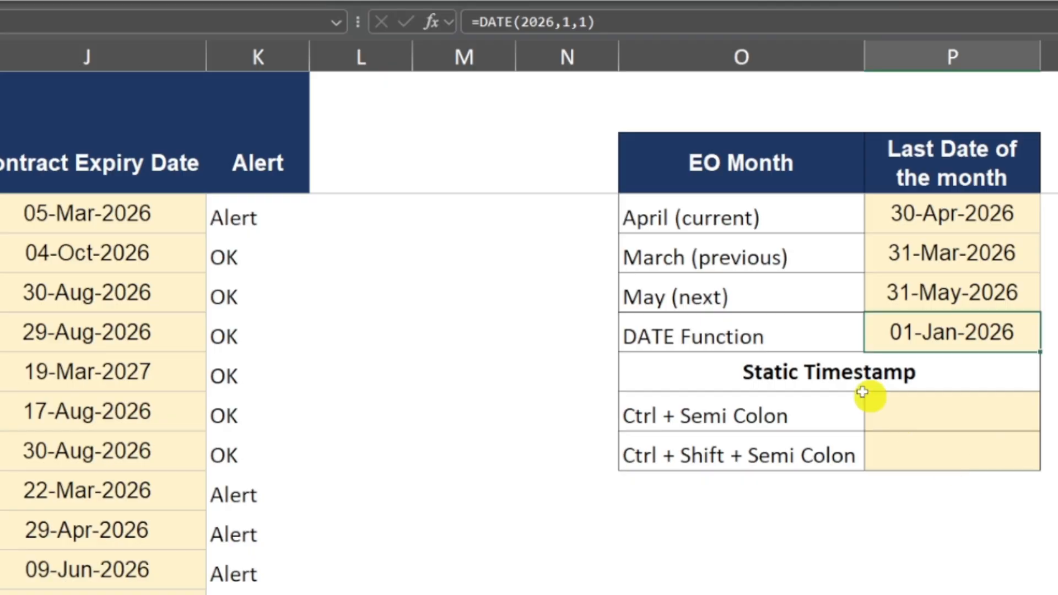
{"action": "left_click", "coordinate": [843, 378]}
{"action": "left_click", "coordinate": [918, 519]}
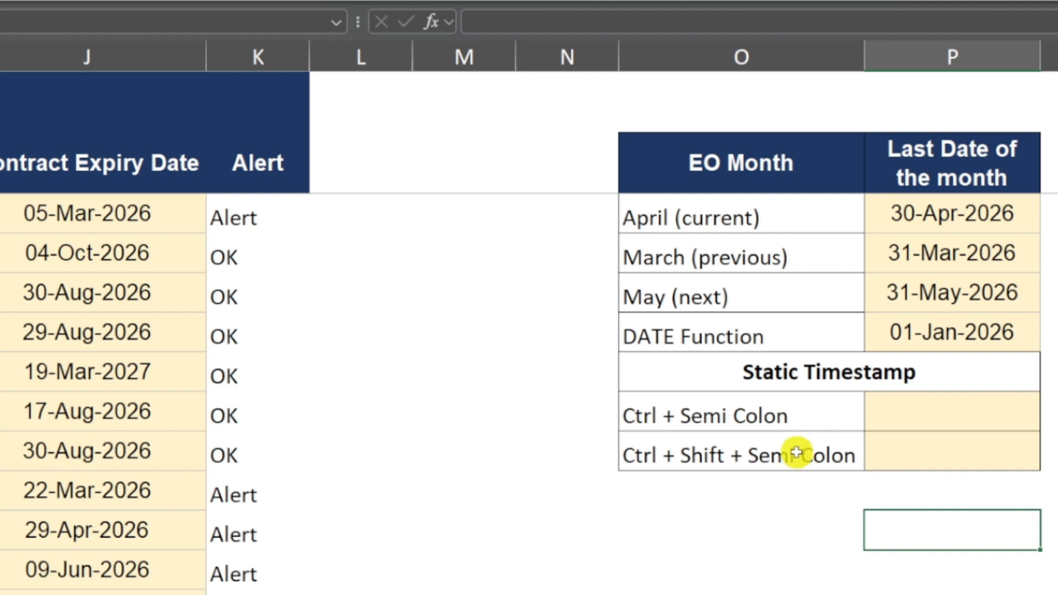
- Append "(;)" to the "Ctrl + Semi Colon" label in O8
{"action": "left_click", "coordinate": [800, 418]}
{"action": "type", "text": "(;)"}
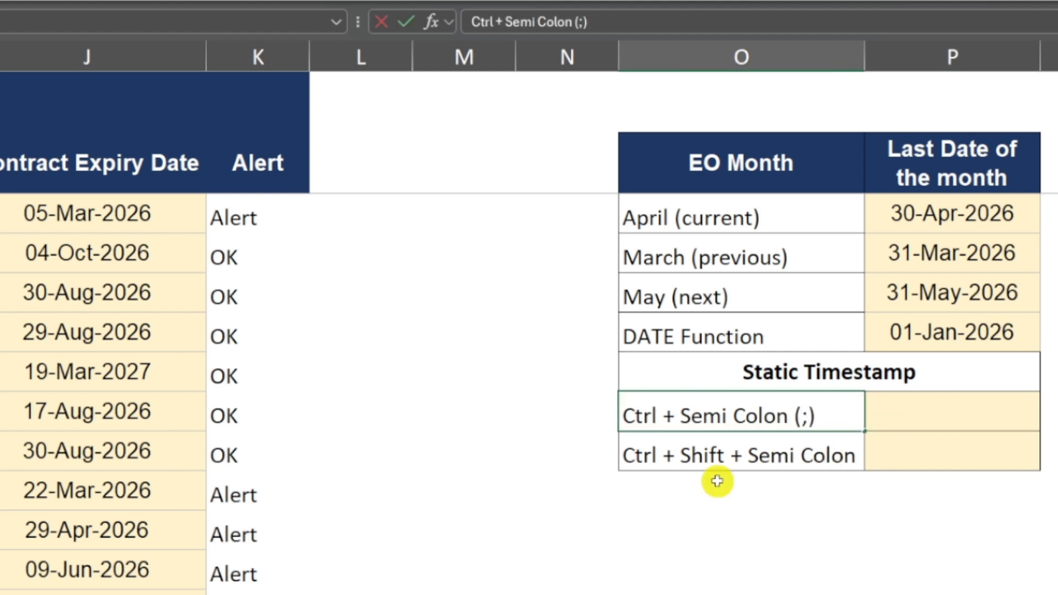
{"action": "key", "text": "Return"}
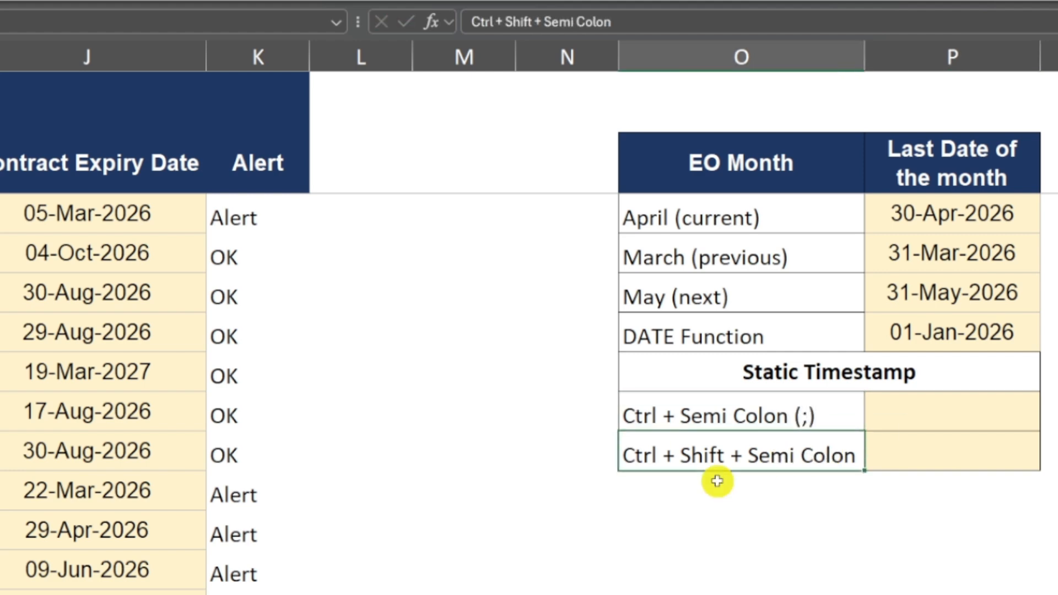
- Insert the current date as a static value in P8 and the current time as a static value in P9
{"action": "left_click", "coordinate": [992, 414]}
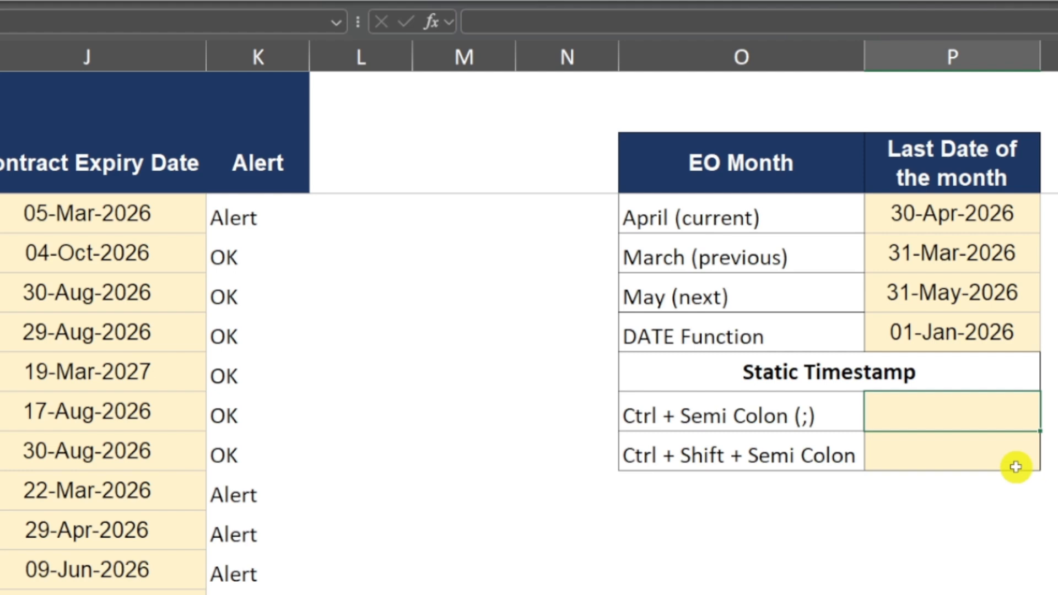
{"action": "key", "text": "ctrl+semicolon"}
{"action": "key", "text": "Return"}
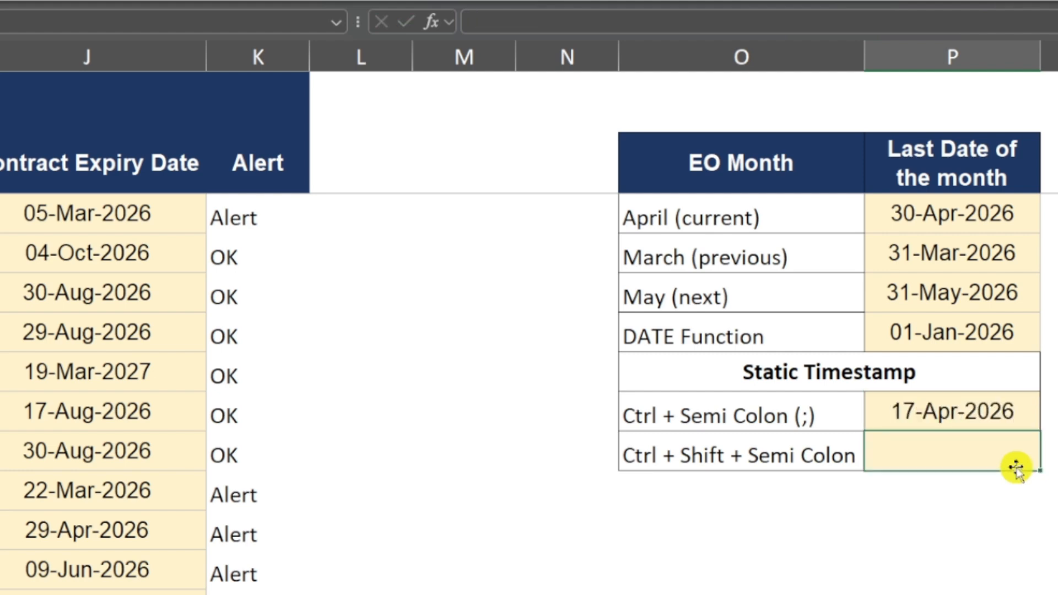
{"action": "key", "text": "ctrl+shift+semicolon"}
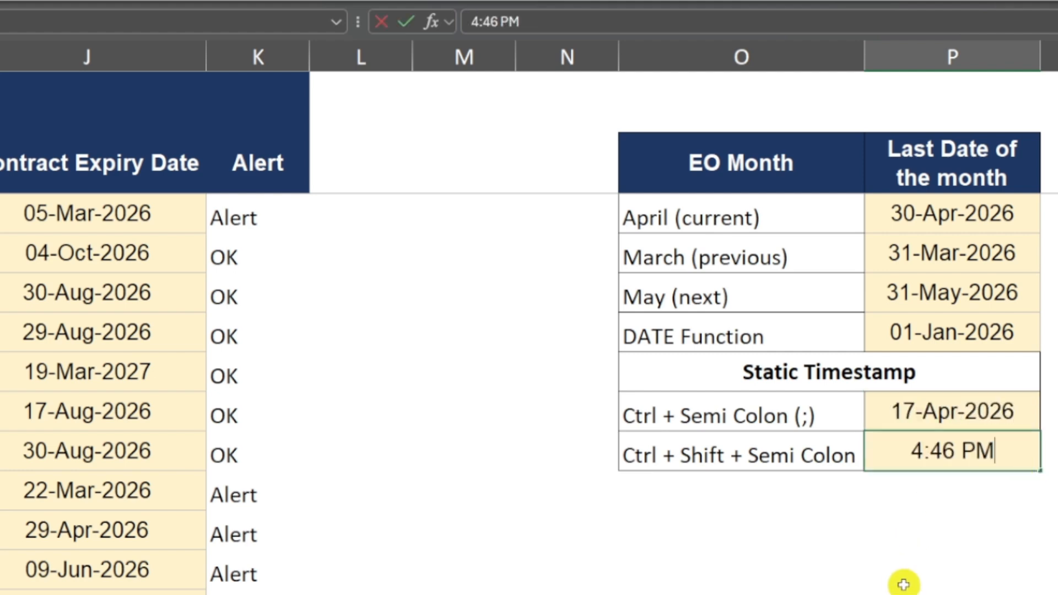
{"action": "key", "text": "Return"}
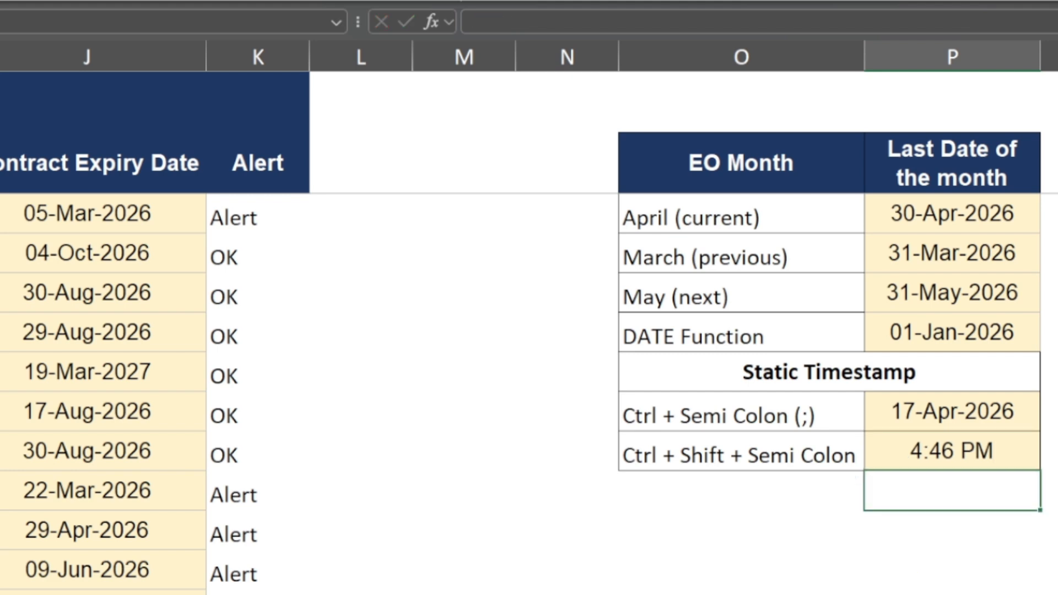
- Widen column O slightly and append "(;)" to the "Ctrl + Shift + Semi Colon" label in O9
{"action": "left_click_drag", "start_coordinate": [864, 65], "coordinate": [896, 65]}
{"action": "double_click", "coordinate": [874, 462]}
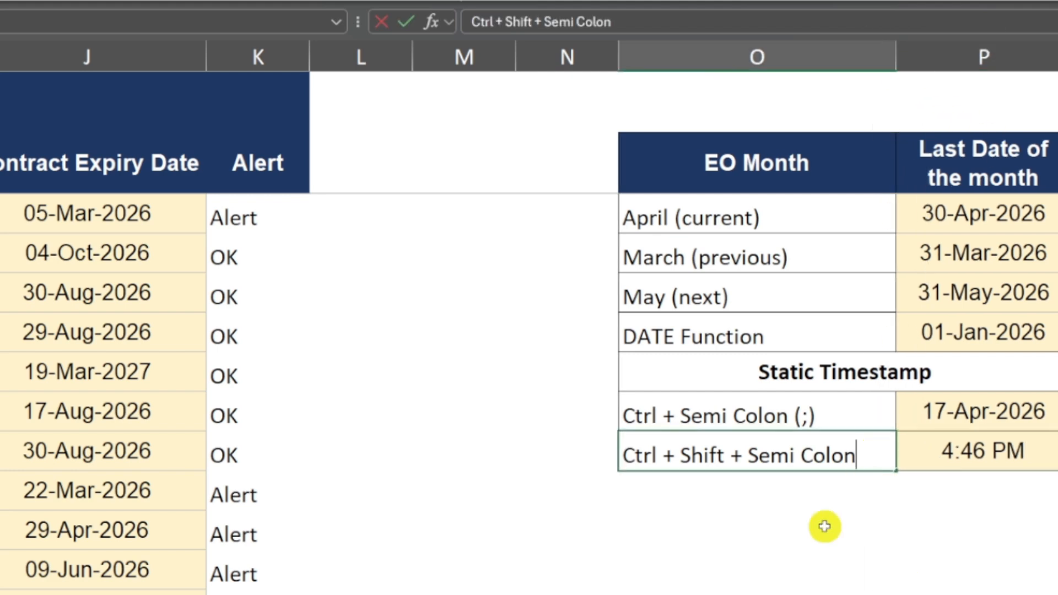
{"action": "type", "text": "(;)"}
{"action": "key", "text": "Return"}
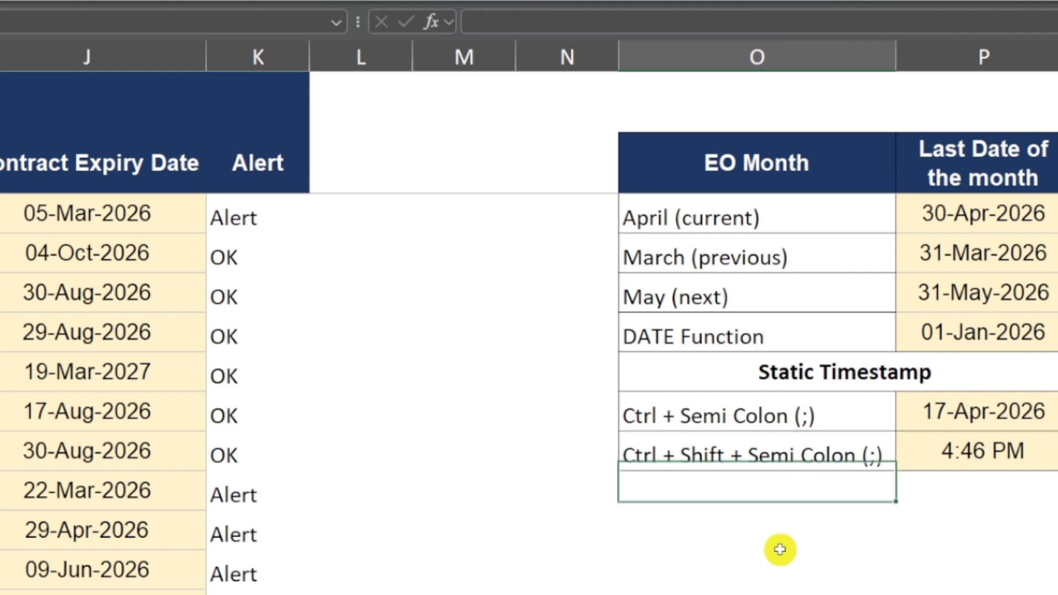
{"action": "left_click", "coordinate": [506, 526]}
{"action": "left_click", "coordinate": [781, 537]}
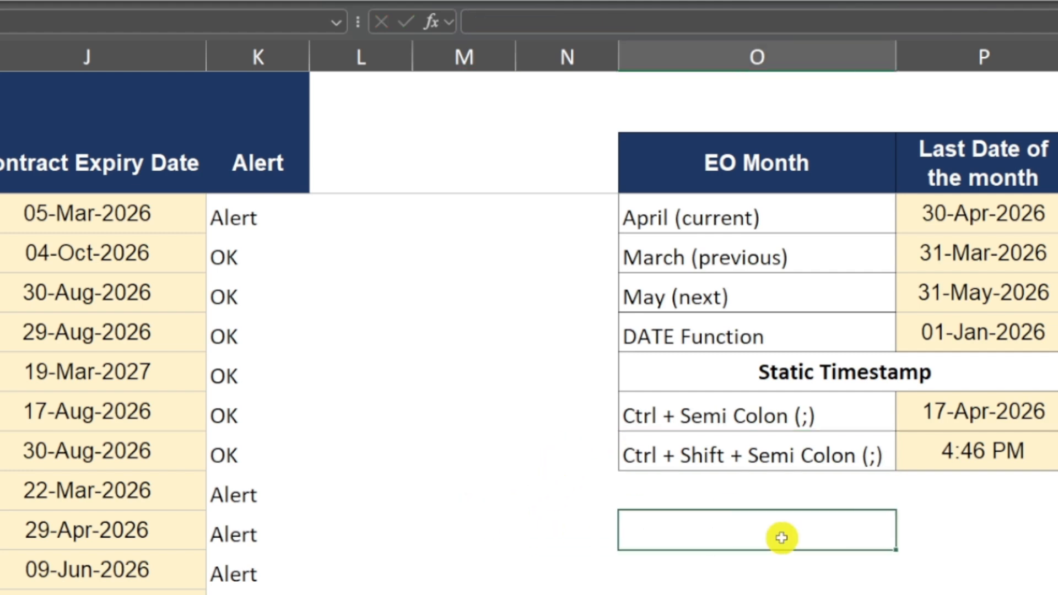